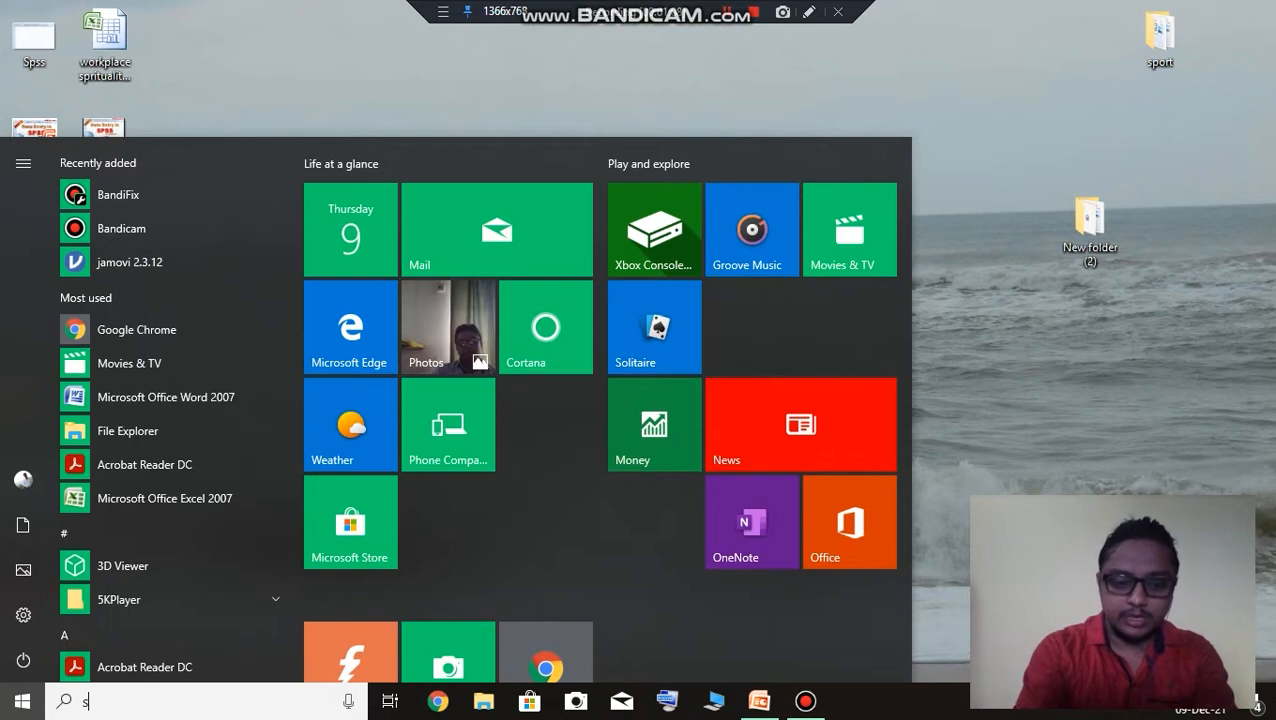
- Open IBM SPSS Statistics 20 and dismiss its startup dialog to reach the empty data editor
text(ss)
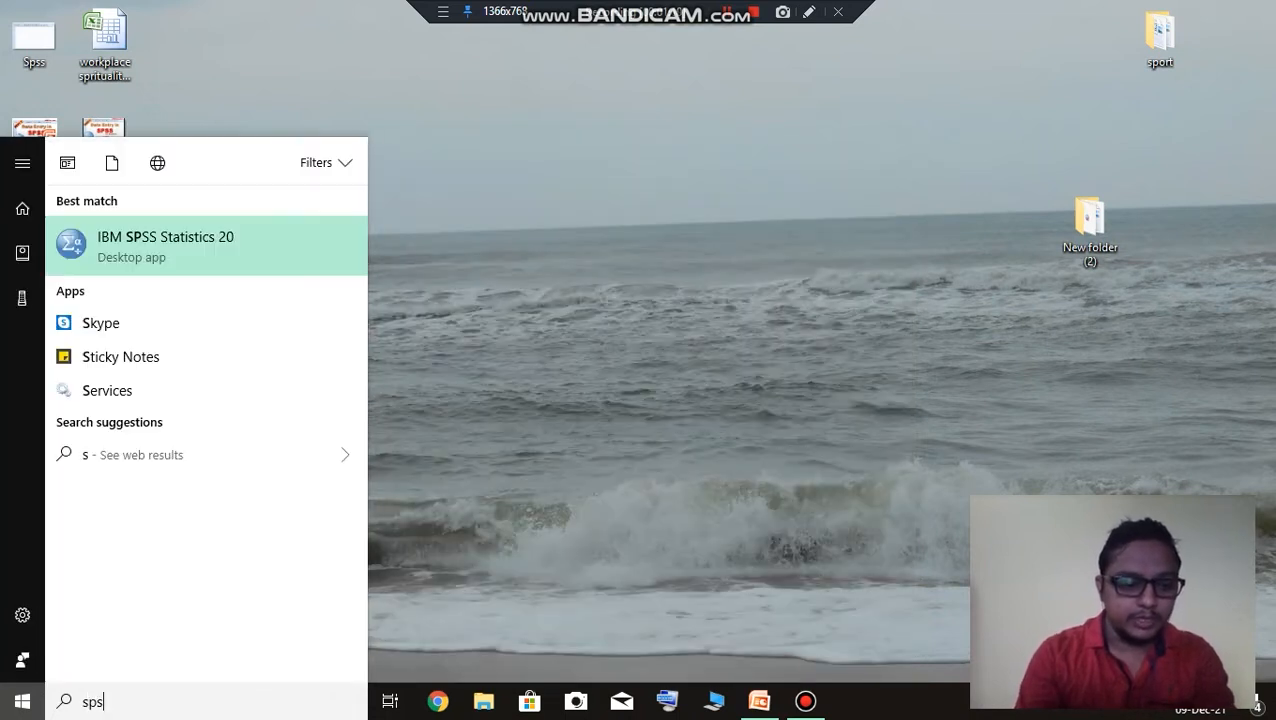
key(Return)
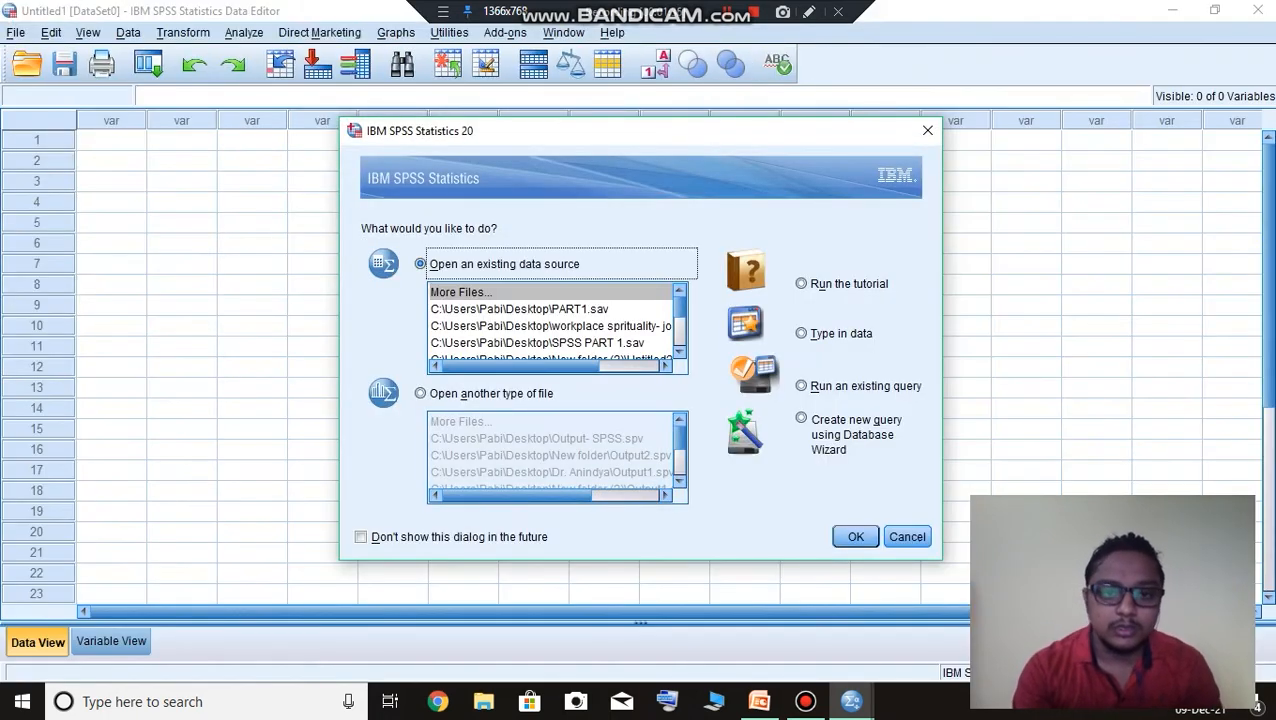
mouse_move(622, 131)
mouse_down()
mouse_move(586, 132)
mouse_move(636, 146)
mouse_up()
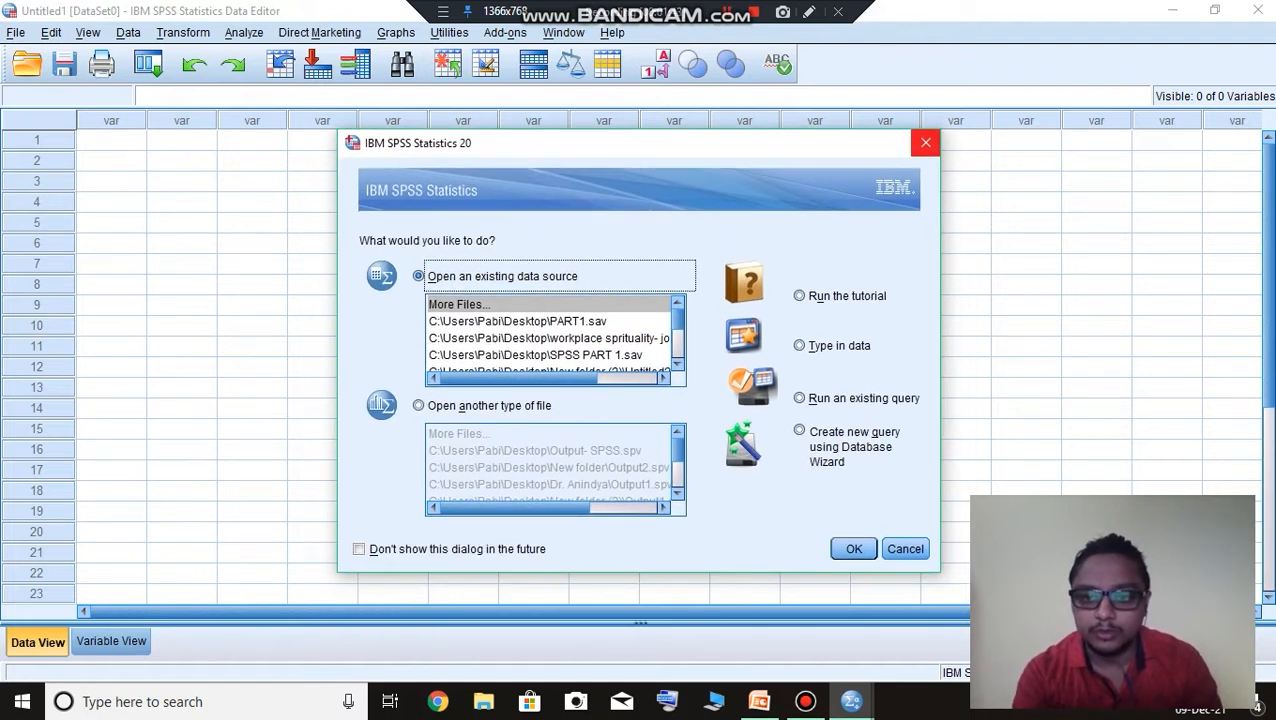
click(925, 142)
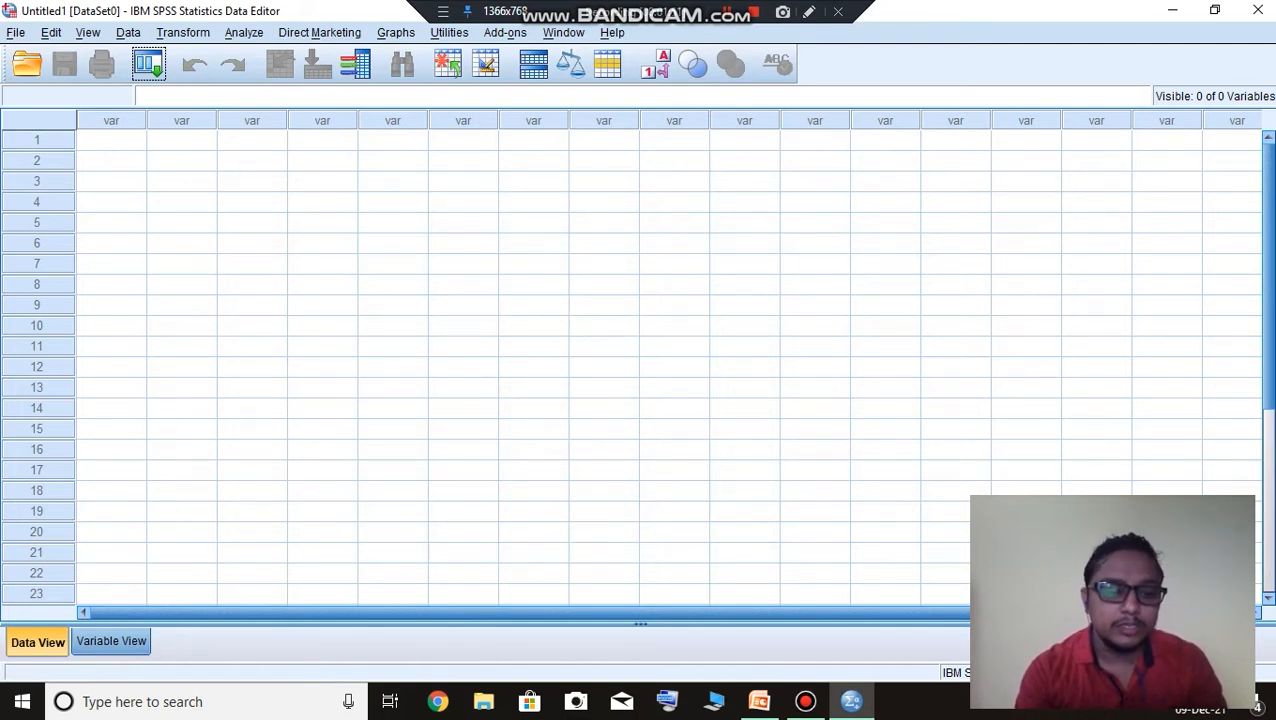
- Define a new variable named AGE in the first row of the Variable View
key(ctrl+t)
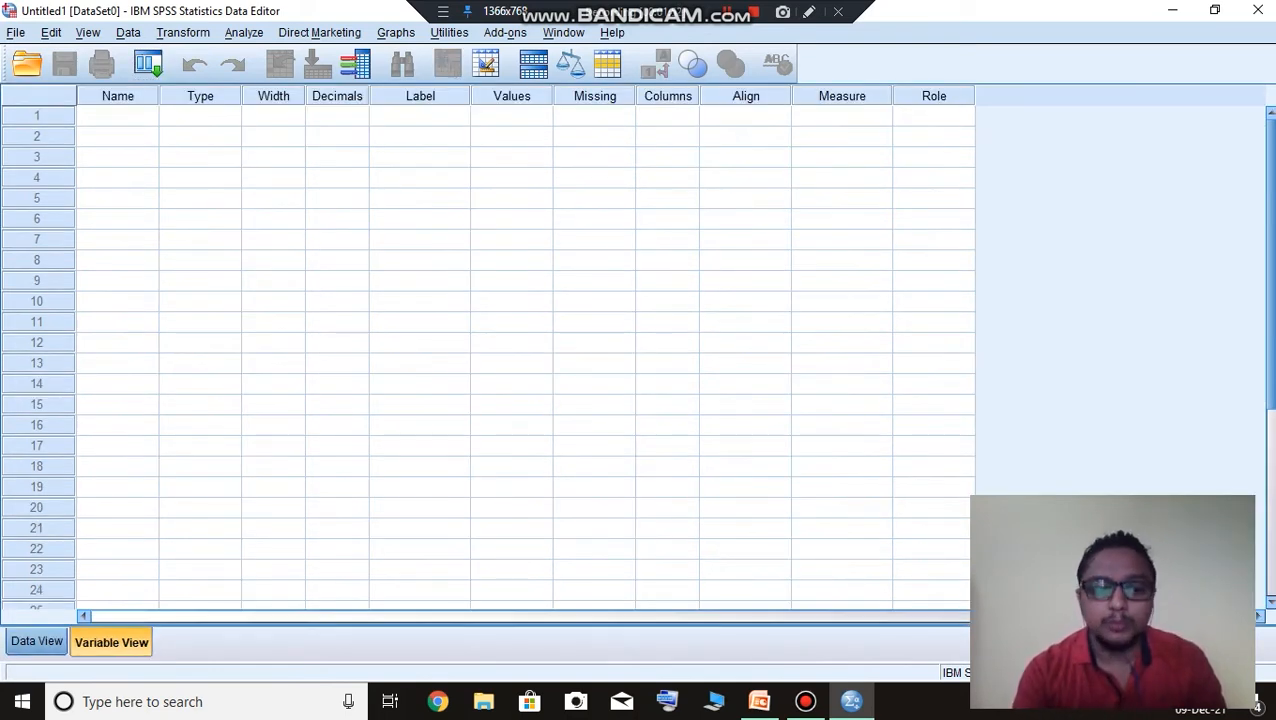
key(ctrl+t)
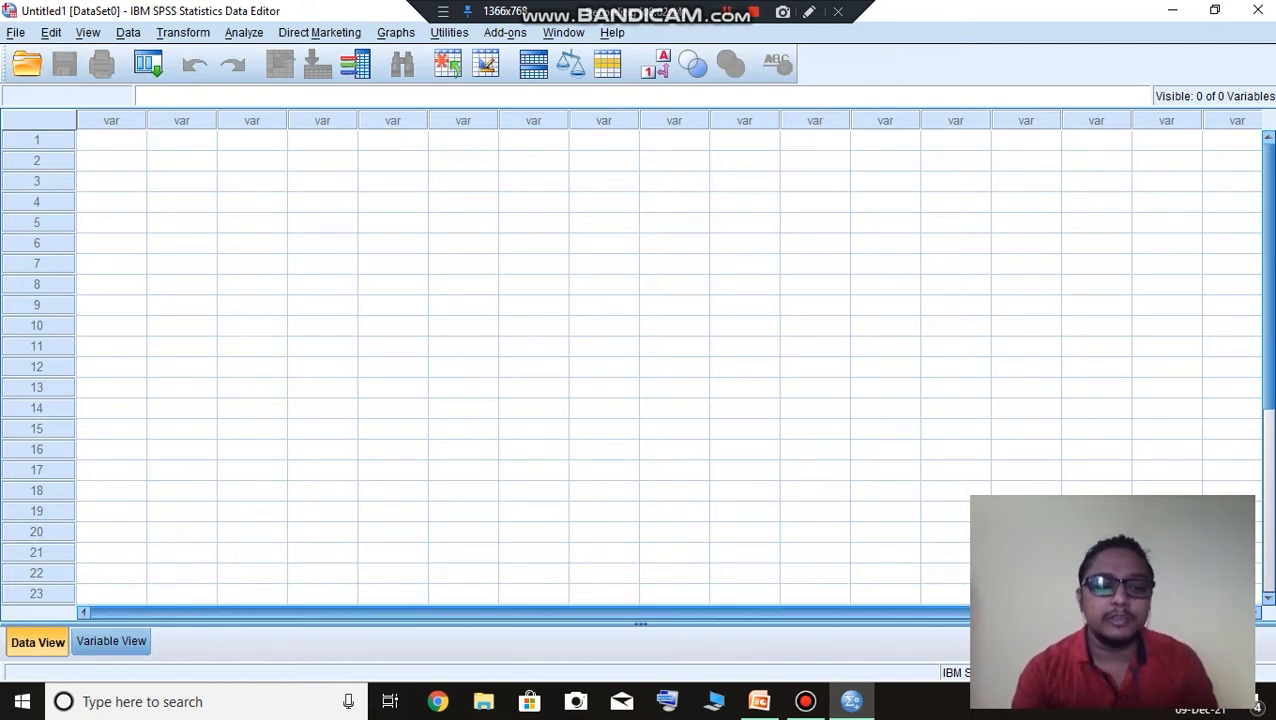
click(111, 641)
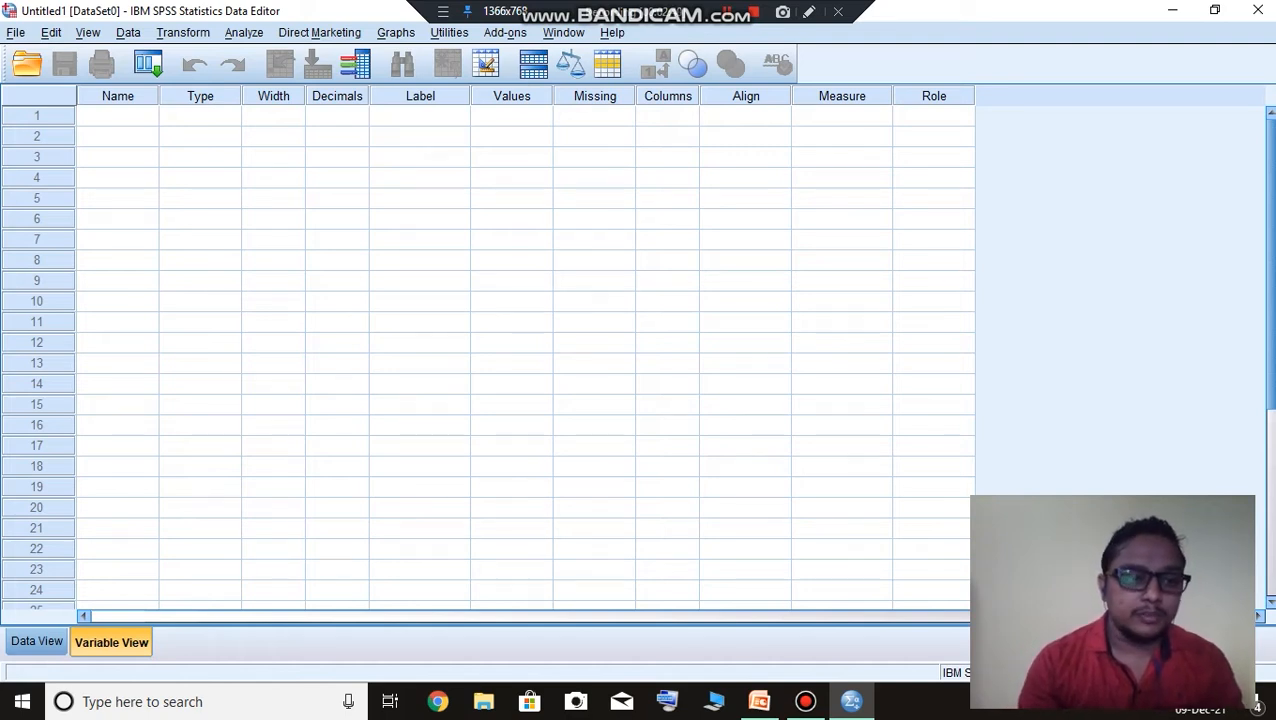
click(117, 115)
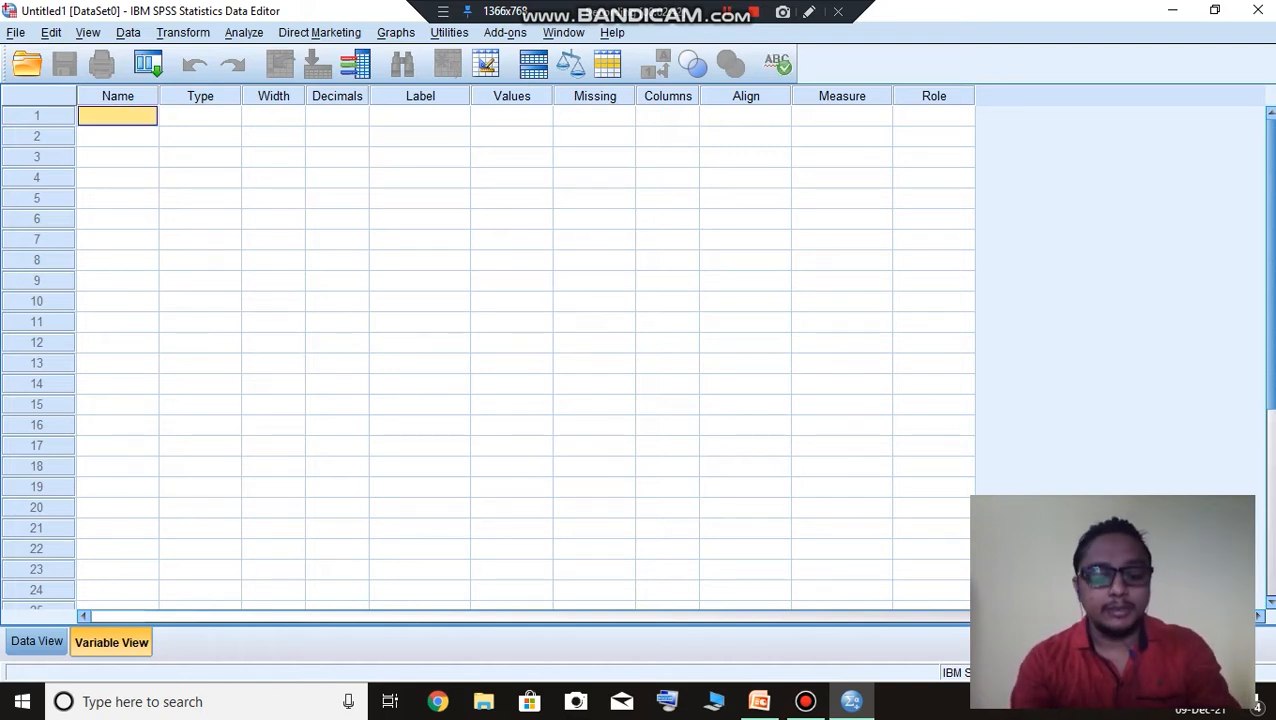
text(AG)
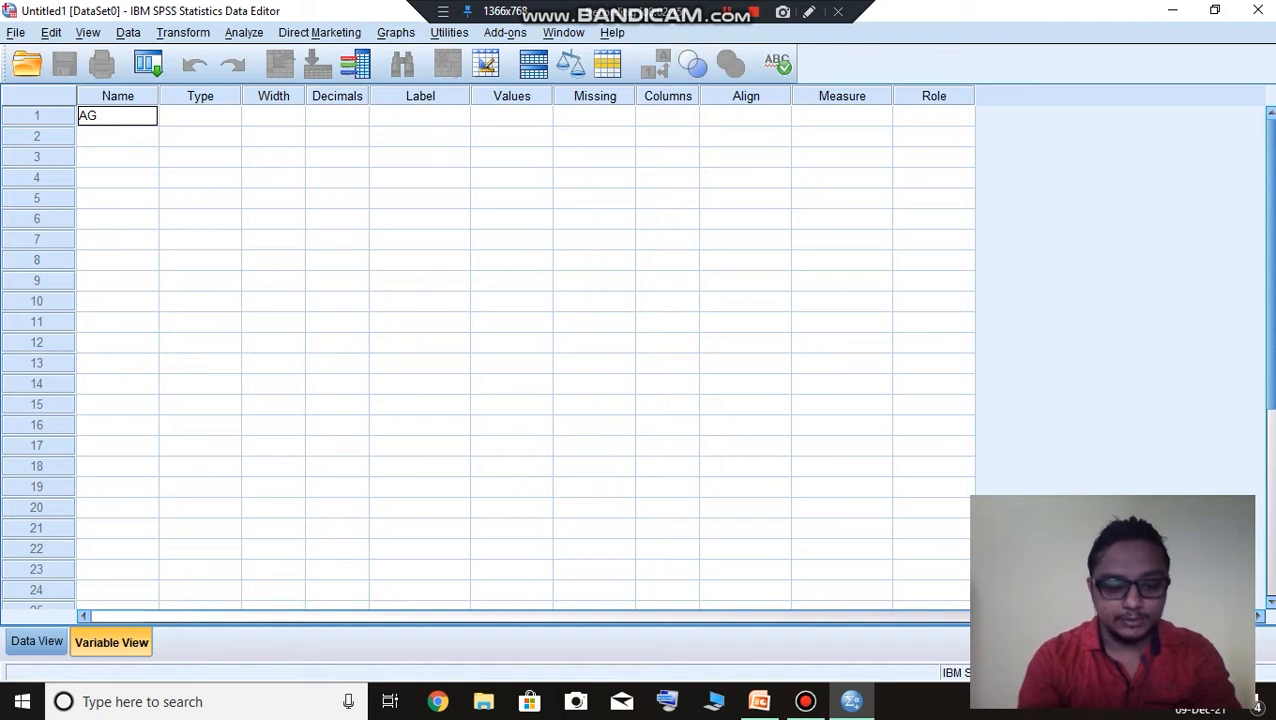
text(E)
key(Return)
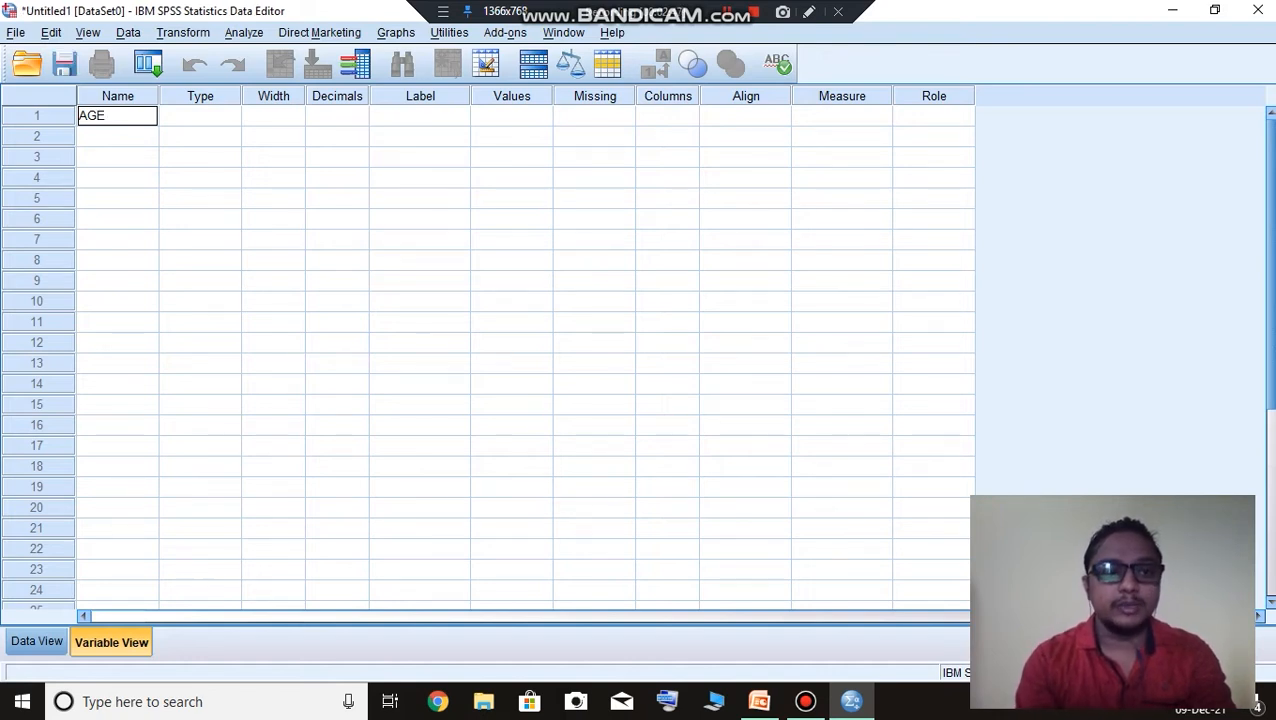
key(Left)
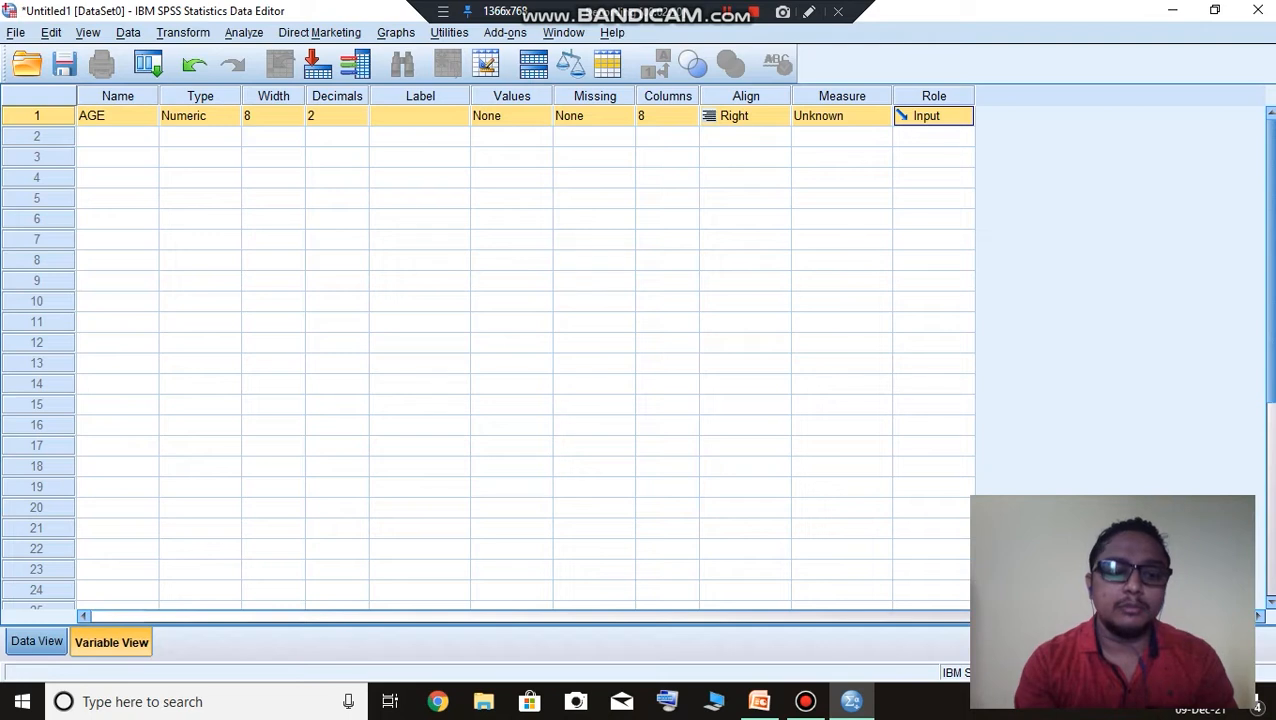
- Enter the values 20, 30, 40 and 50 for the first four cases of AGE in the Data View
click(37, 641)
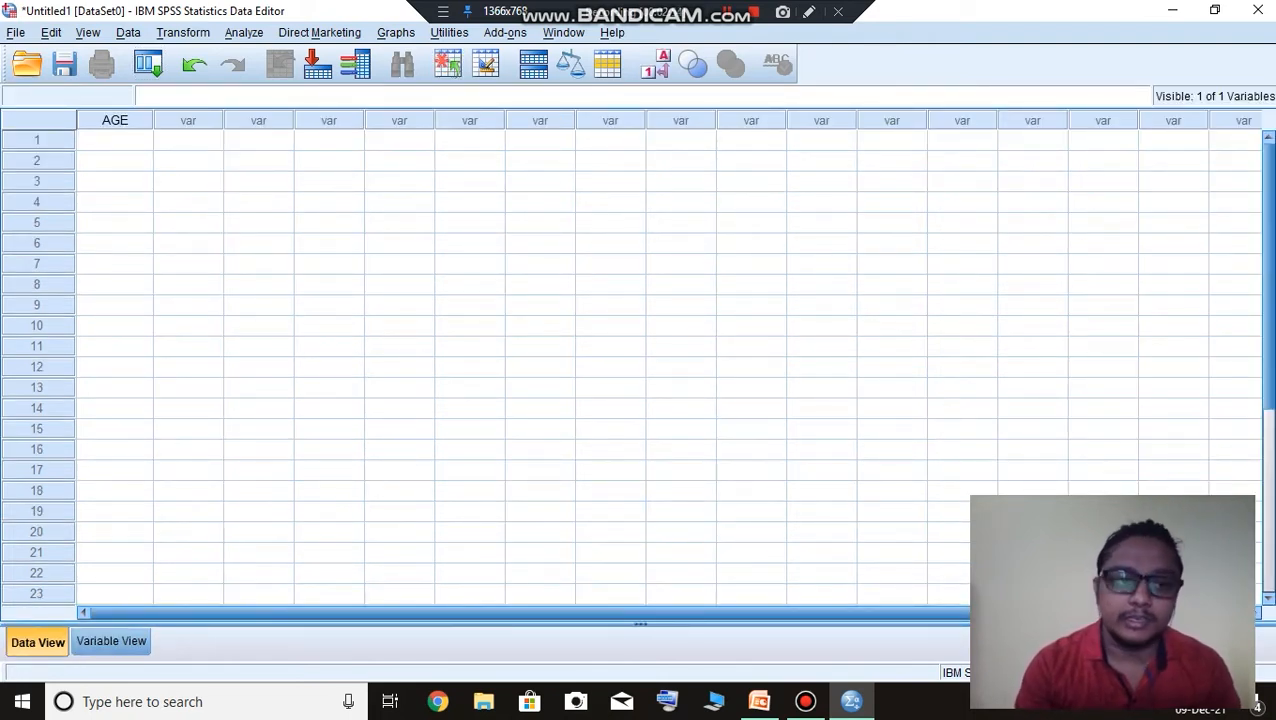
click(115, 141)
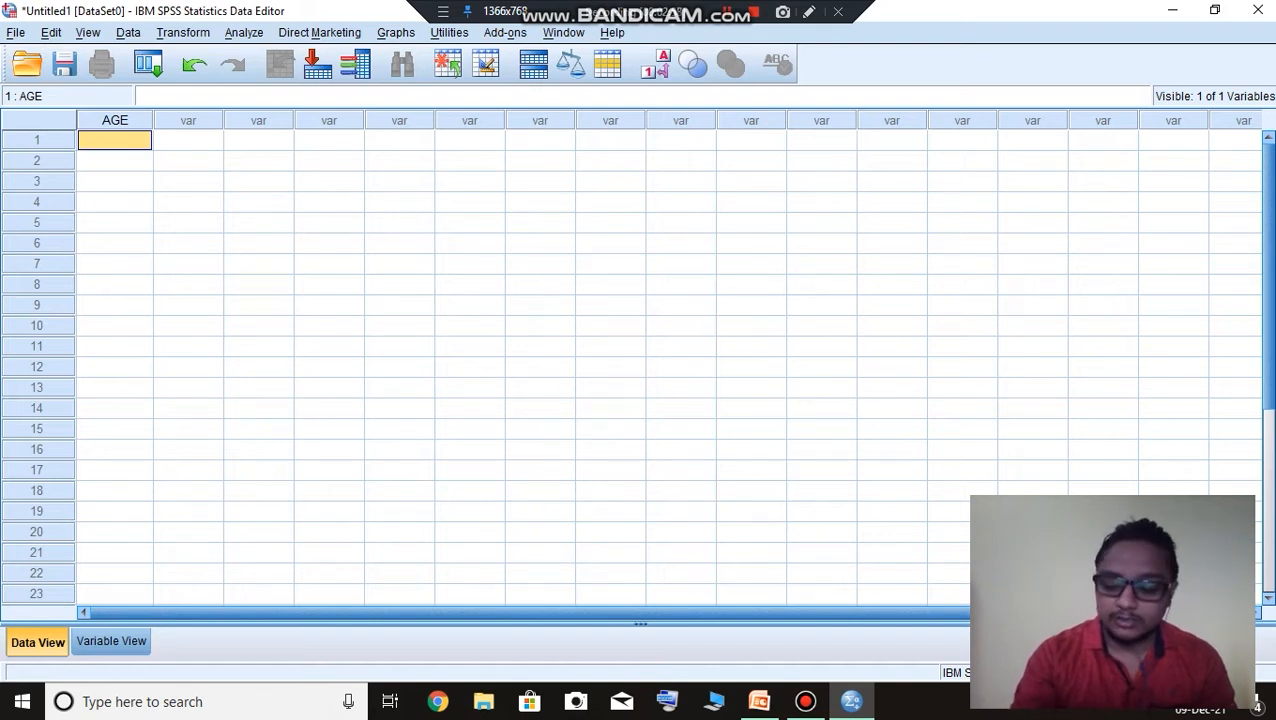
text(20)
key(Return)
text(30)
key(Return)
text(40)
key(Return)
text(50)
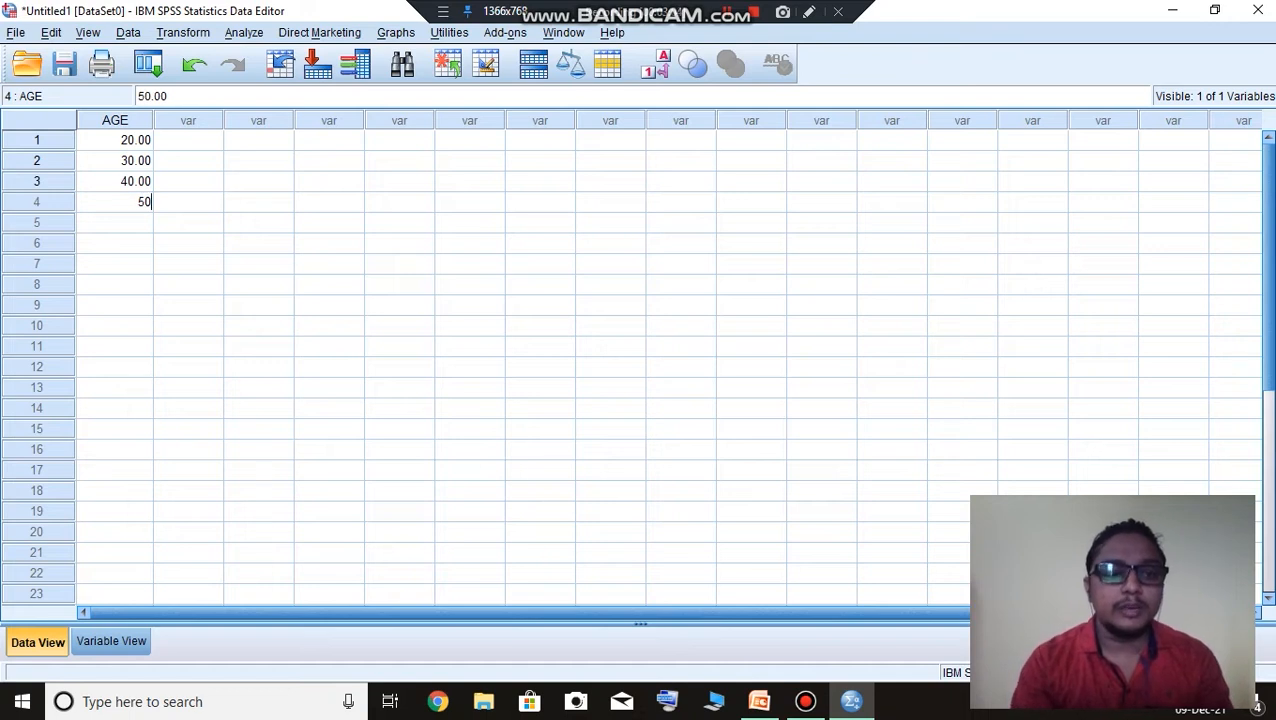
click(188, 264)
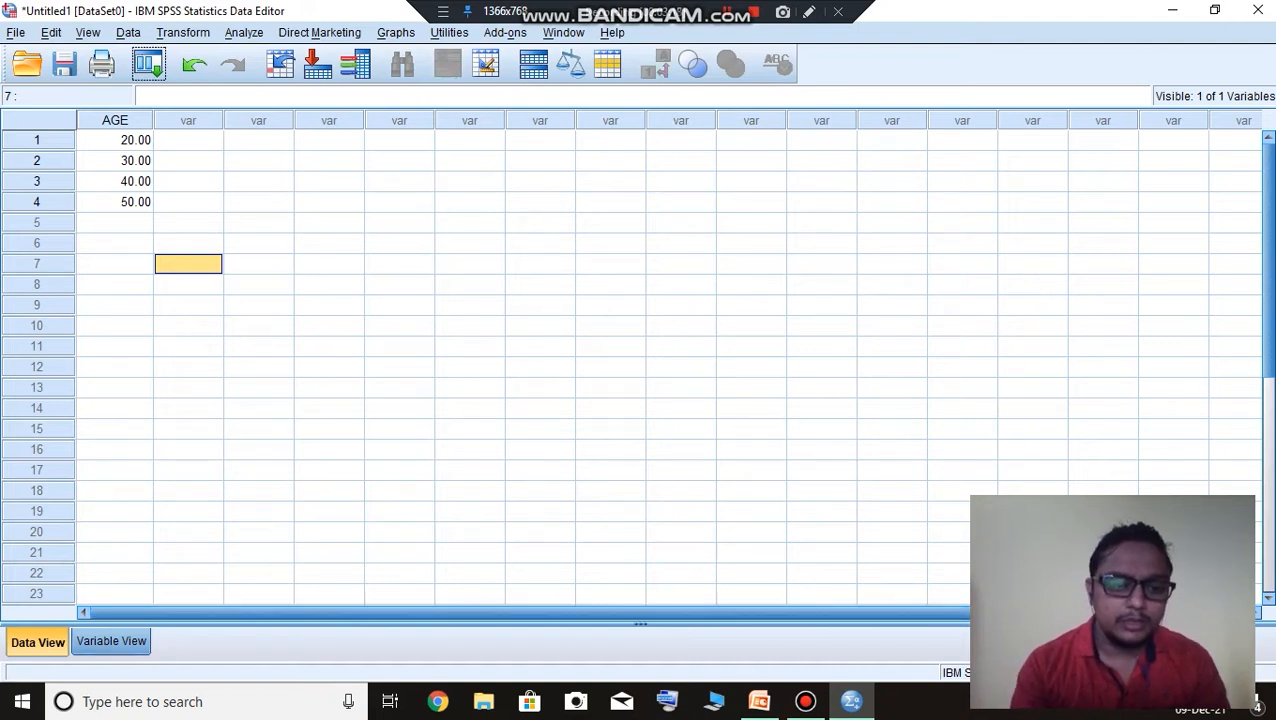
- Set the AGE variable's decimals to 0 and return to the Data View
click(111, 641)
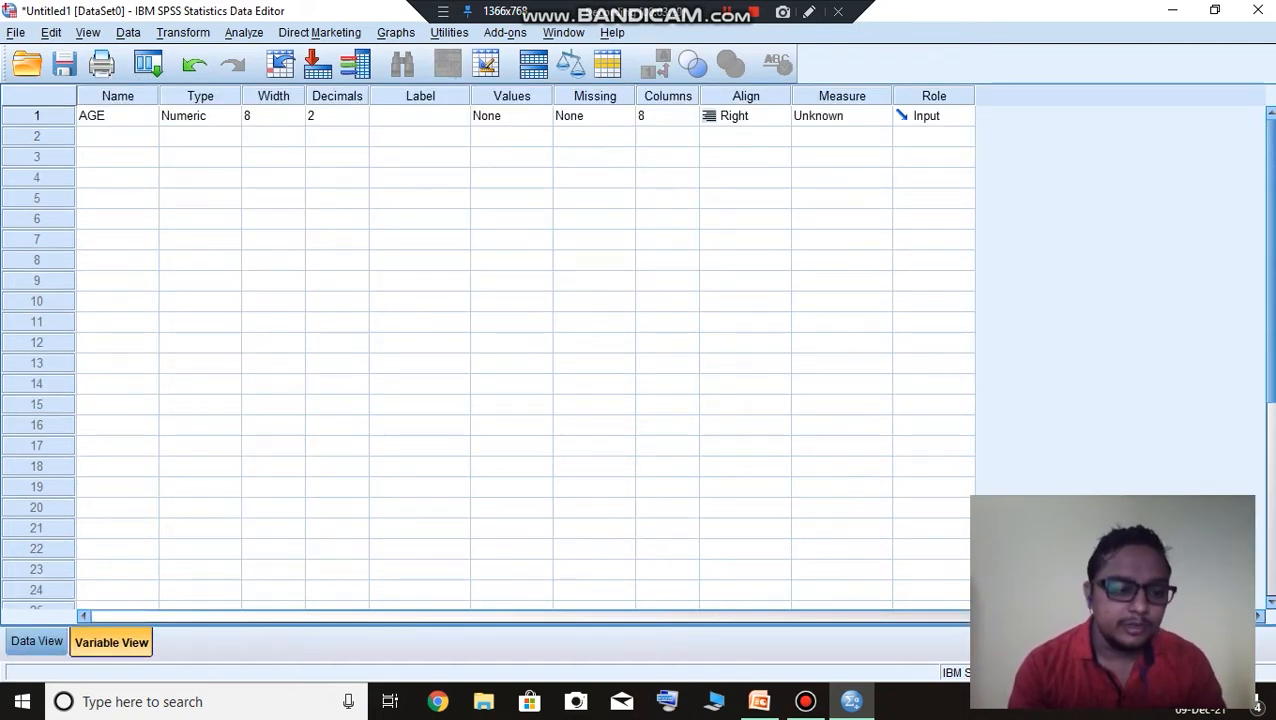
click(37, 641)
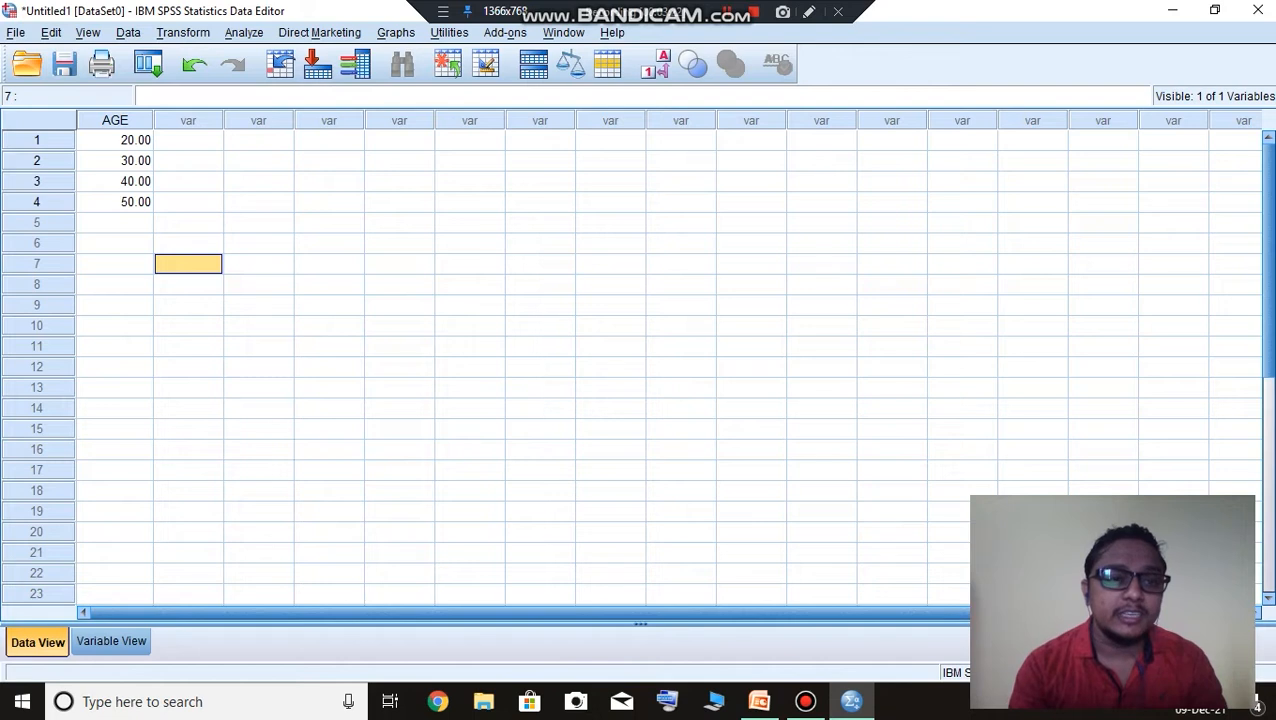
double_click(115, 120)
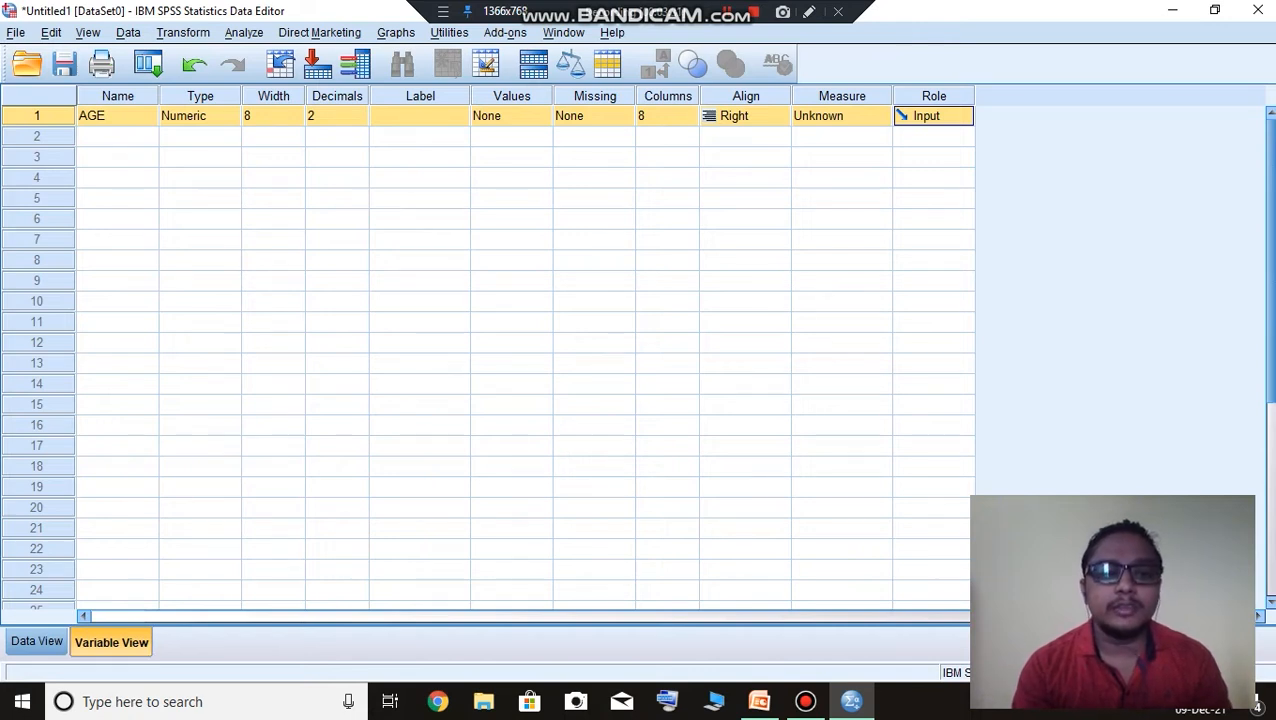
click(334, 116)
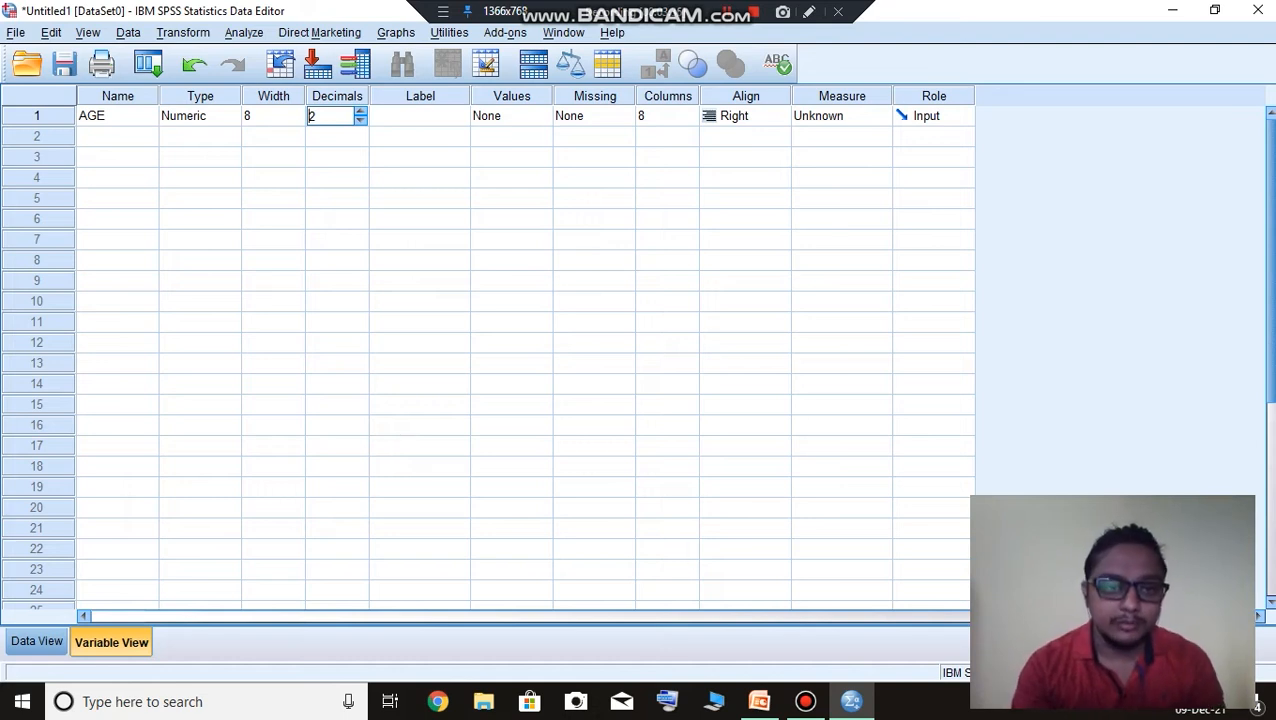
key(BackSpace)
text(0)
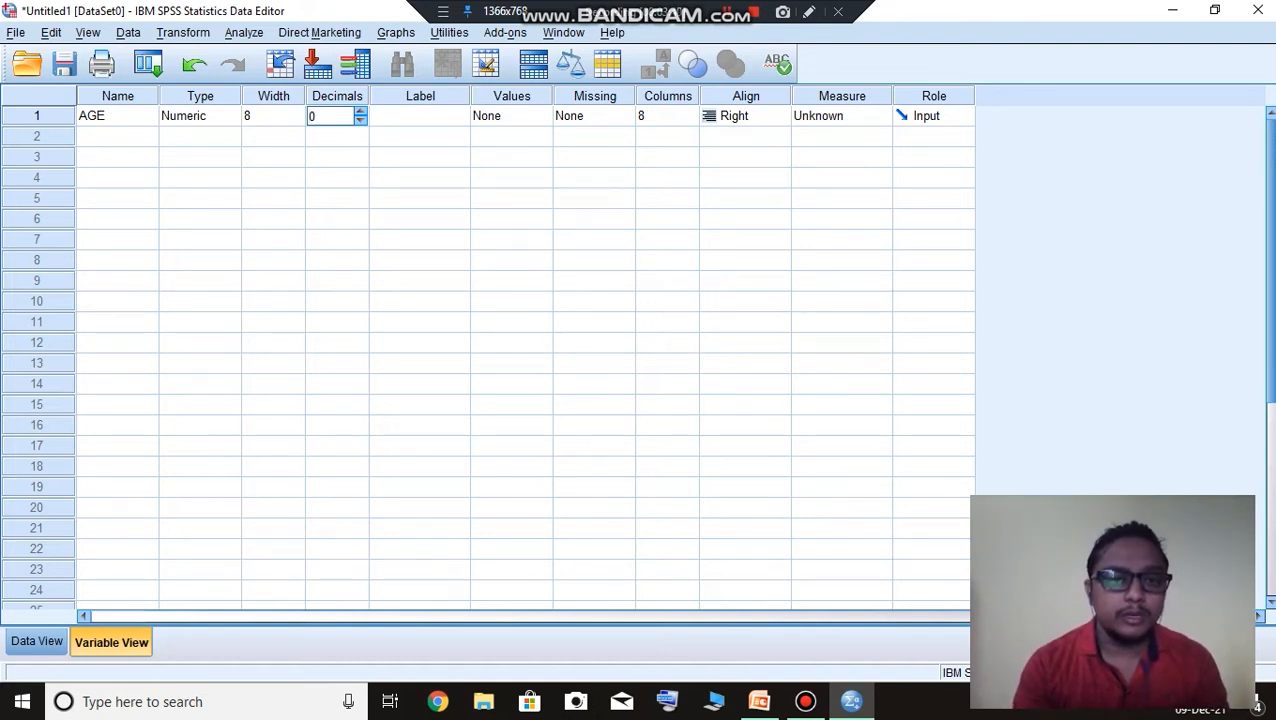
click(37, 641)
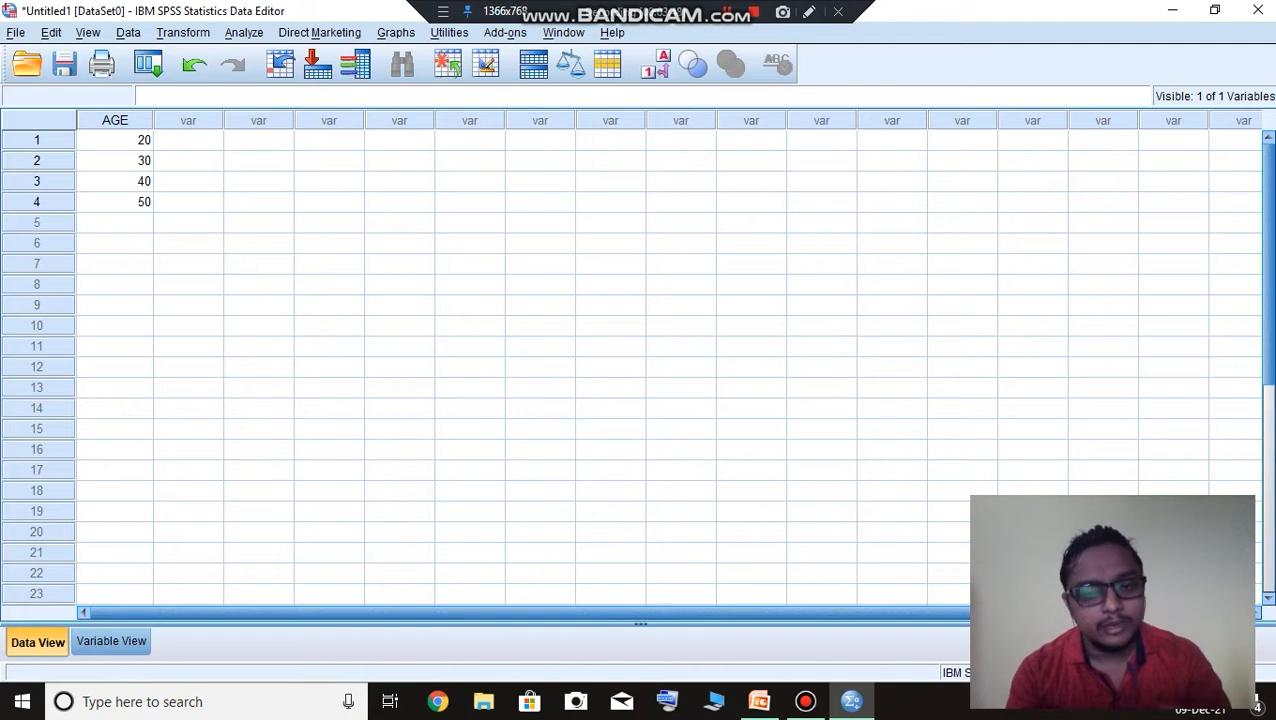
- Examine the AGE variable's type options, keeping Numeric, and look at its width and label settings
click(111, 641)
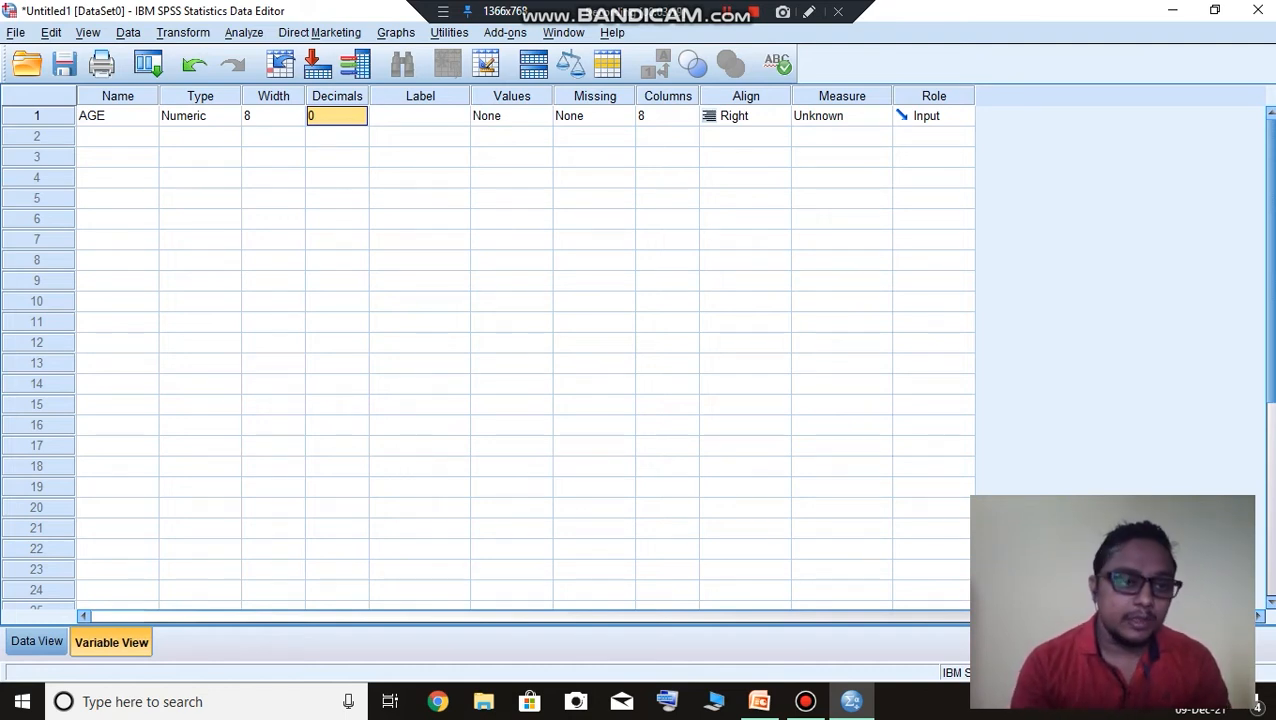
click(37, 641)
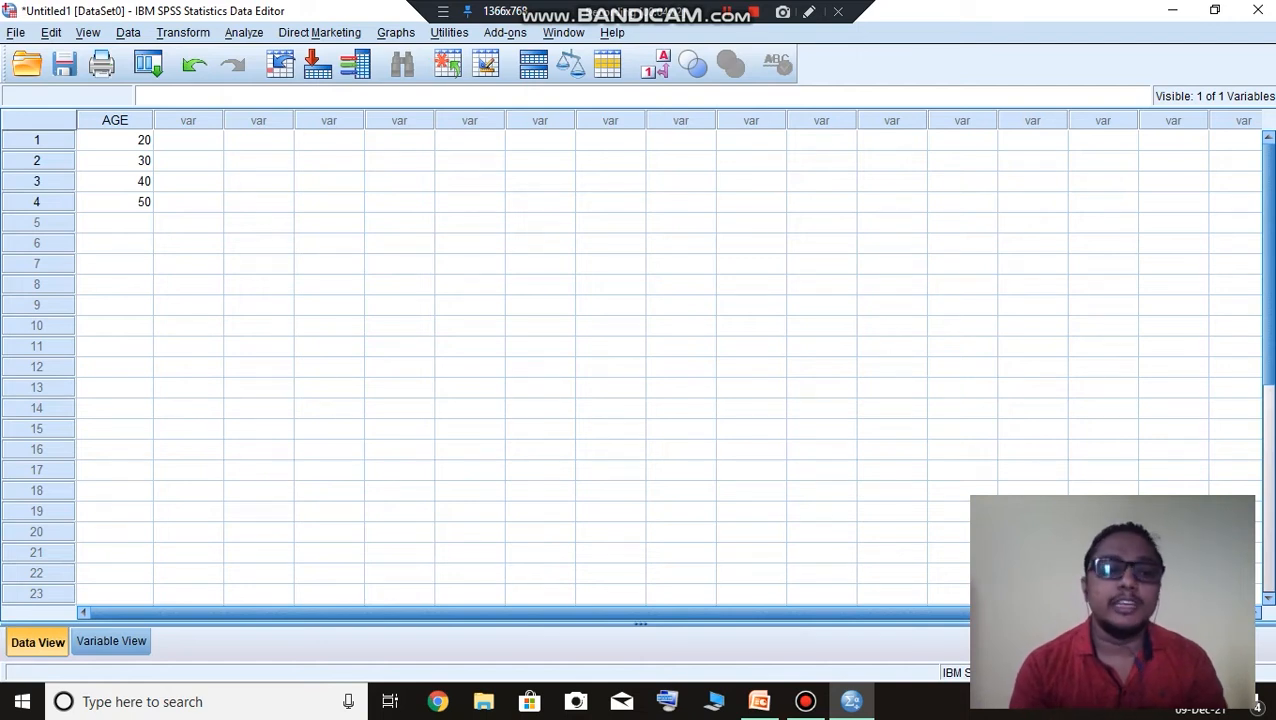
click(111, 641)
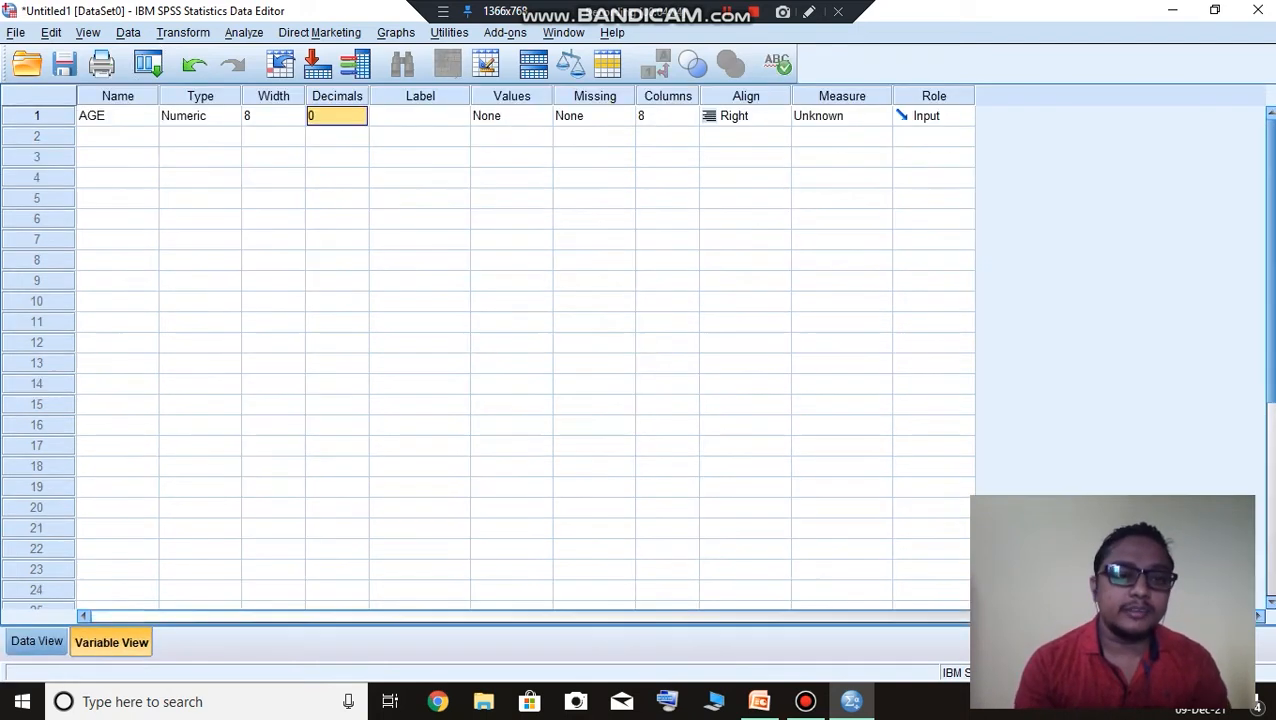
click(215, 116)
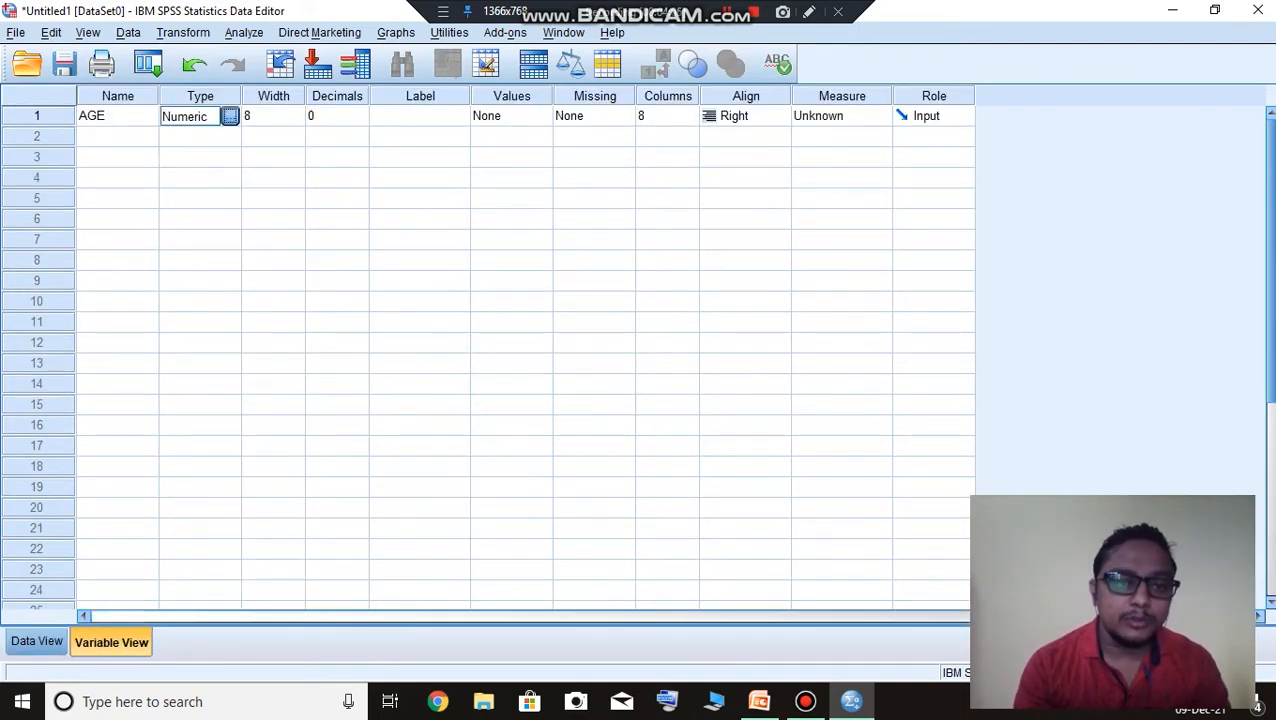
click(229, 116)
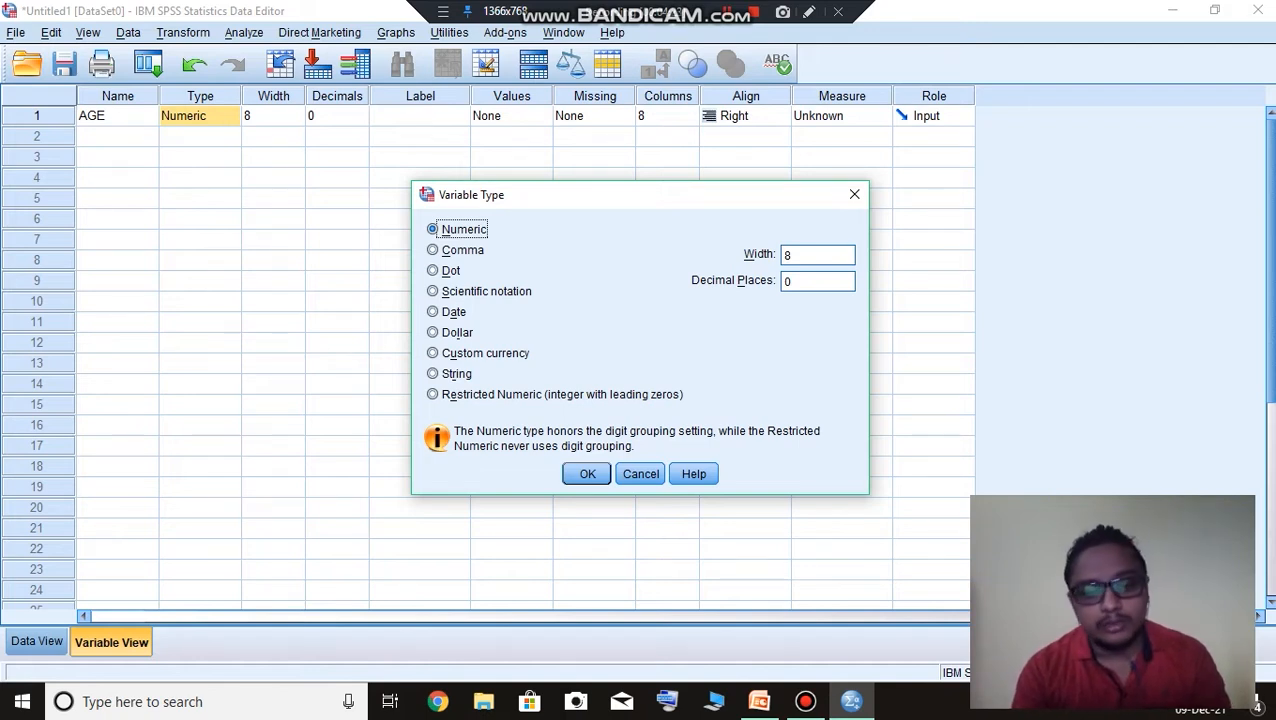
click(587, 474)
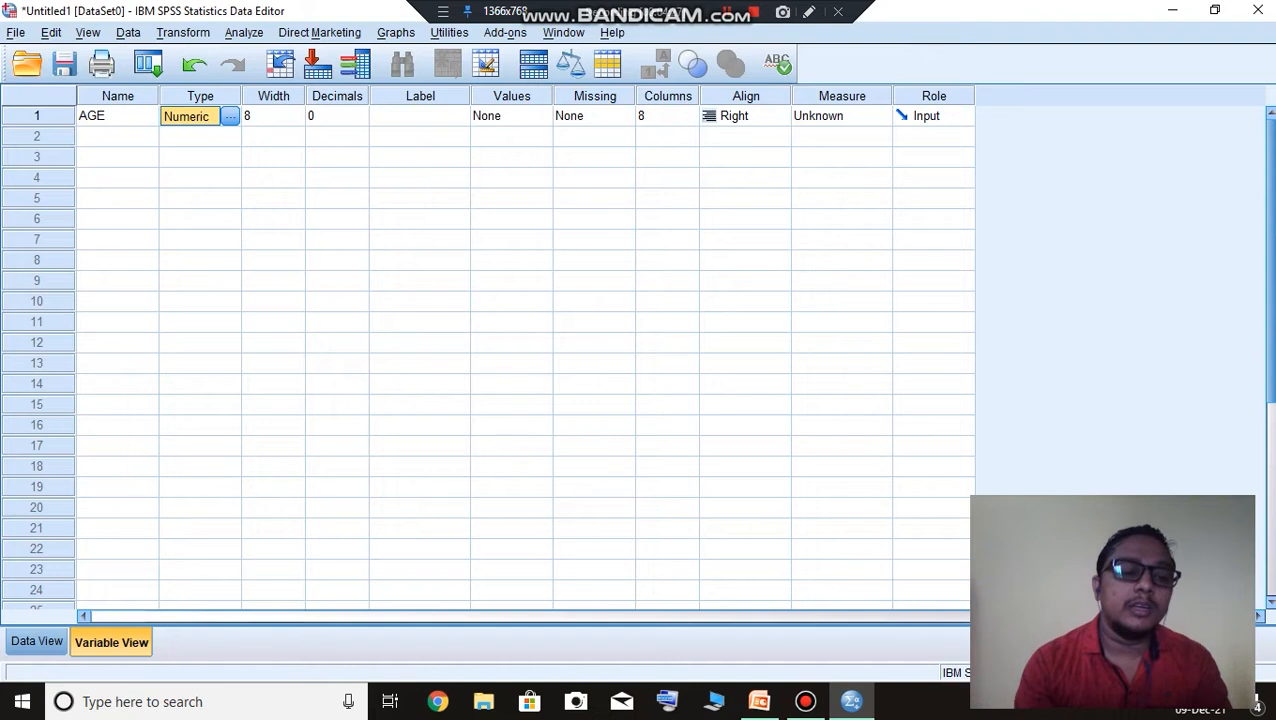
click(37, 642)
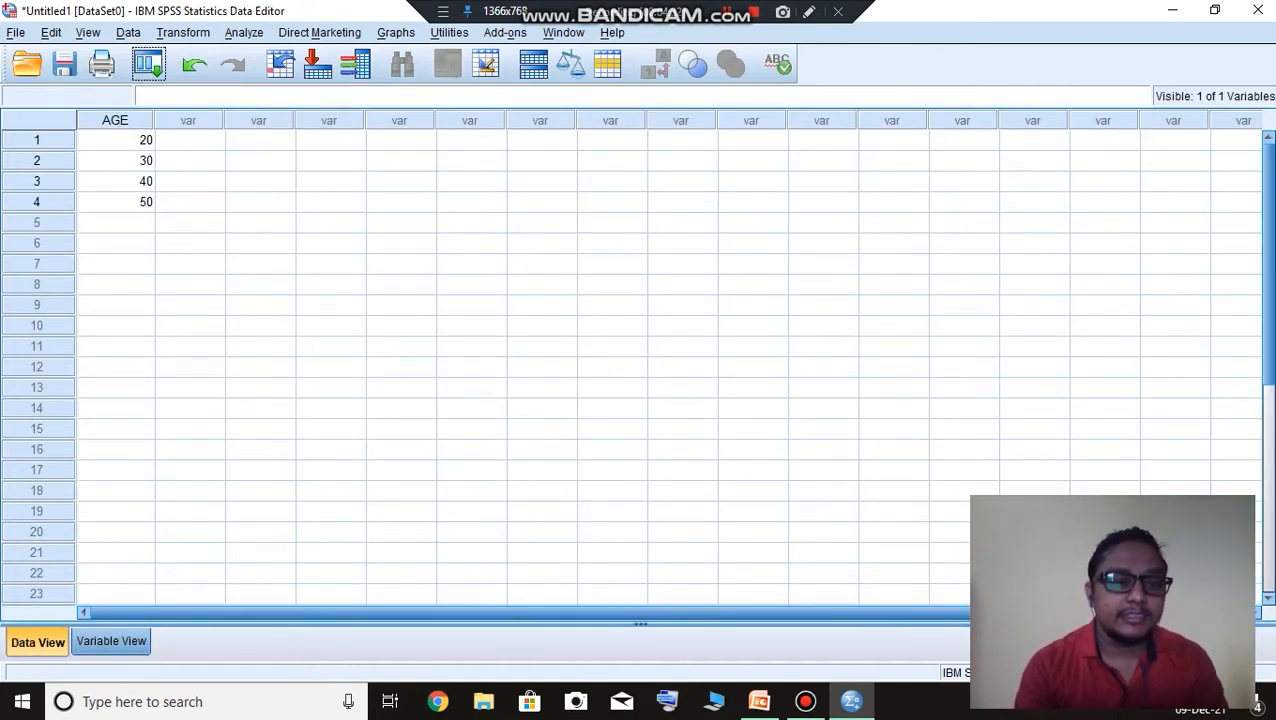
click(111, 641)
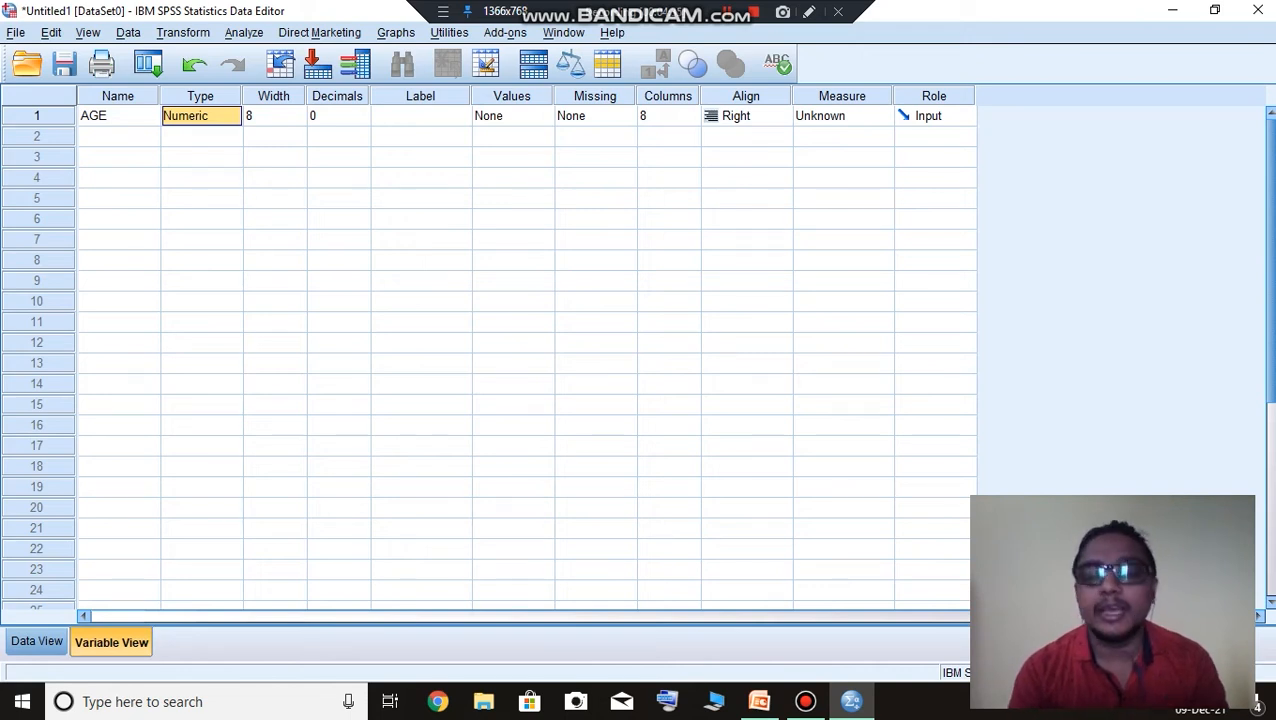
click(270, 116)
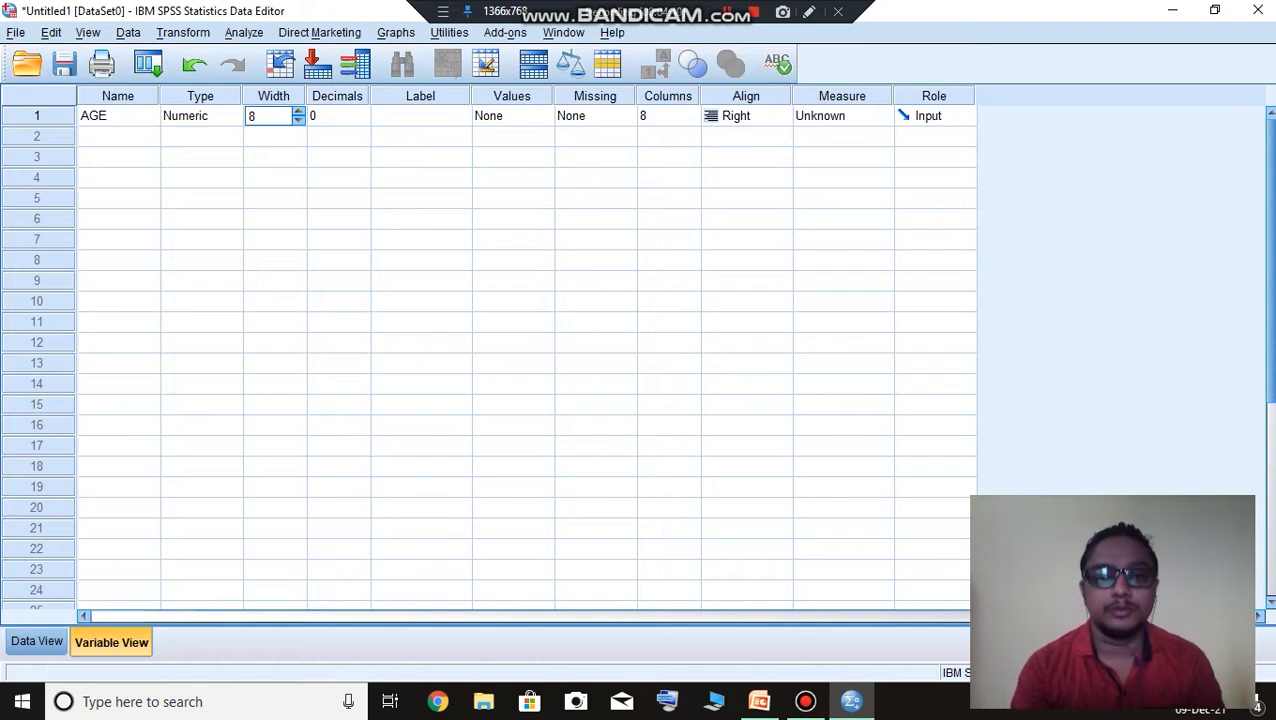
click(420, 116)
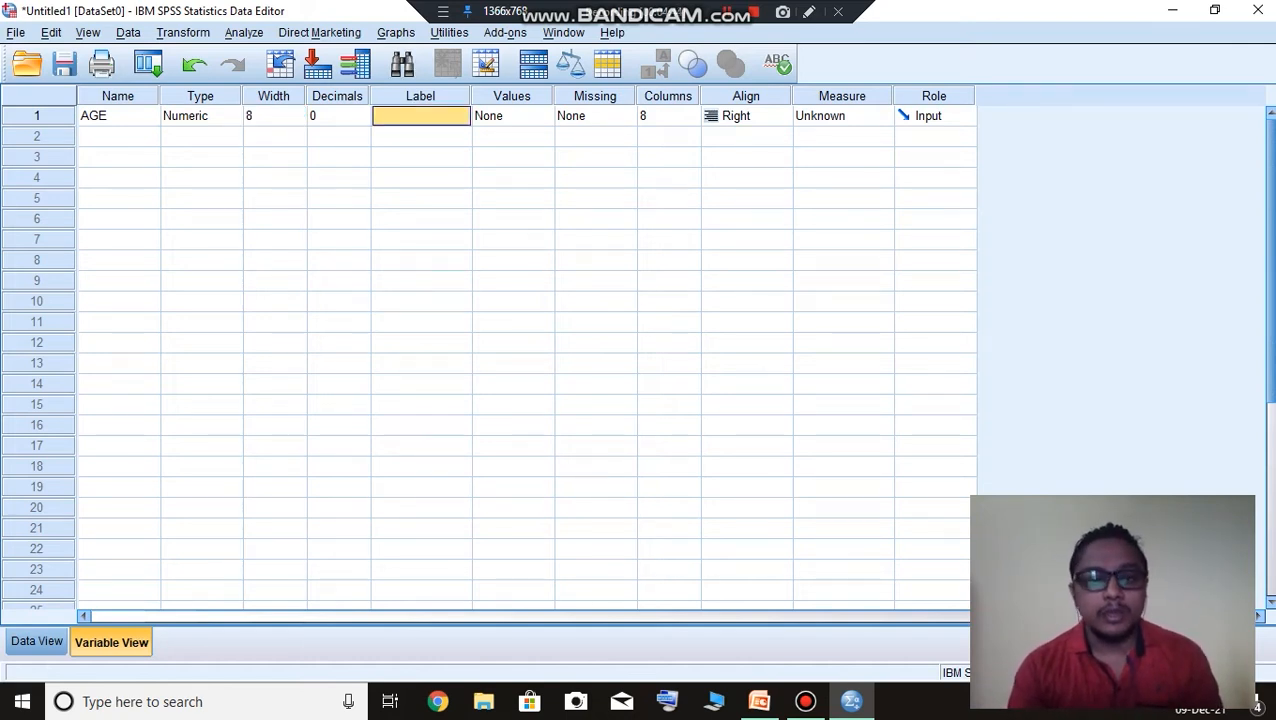
- Try to rename the AGE variable as "AGE for the pers" and dismiss the message
click(118, 116)
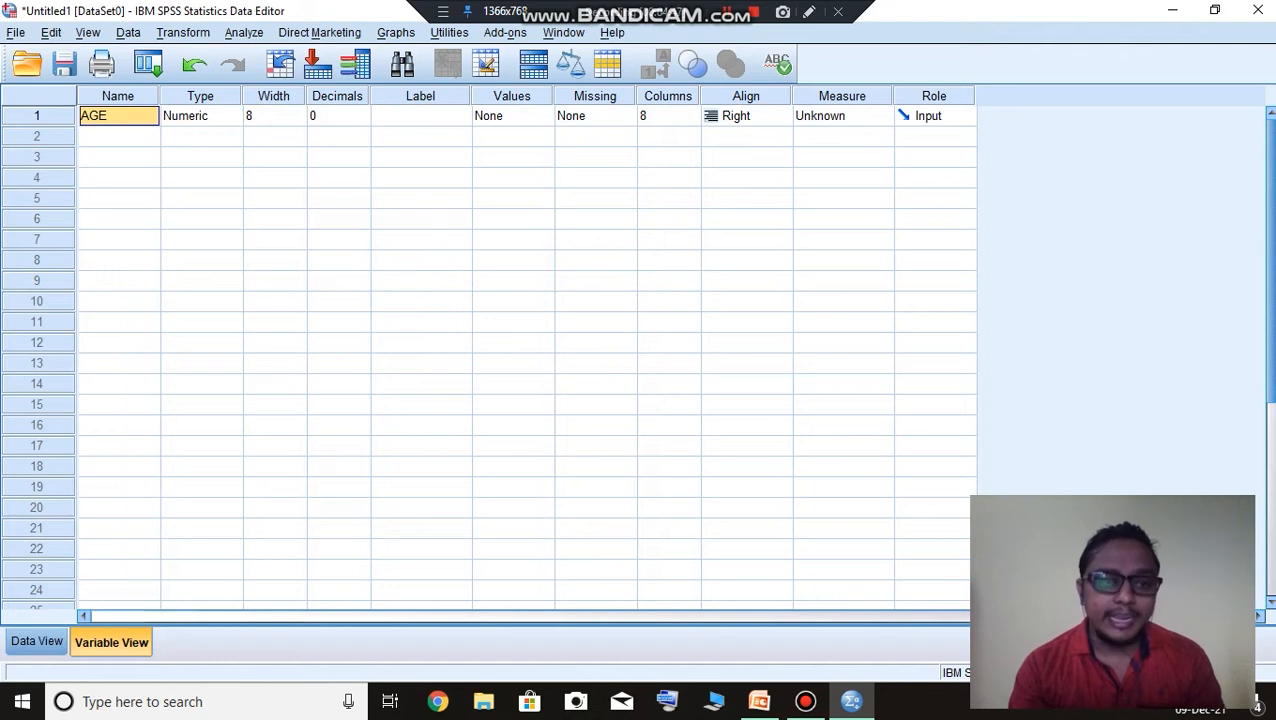
click(118, 116)
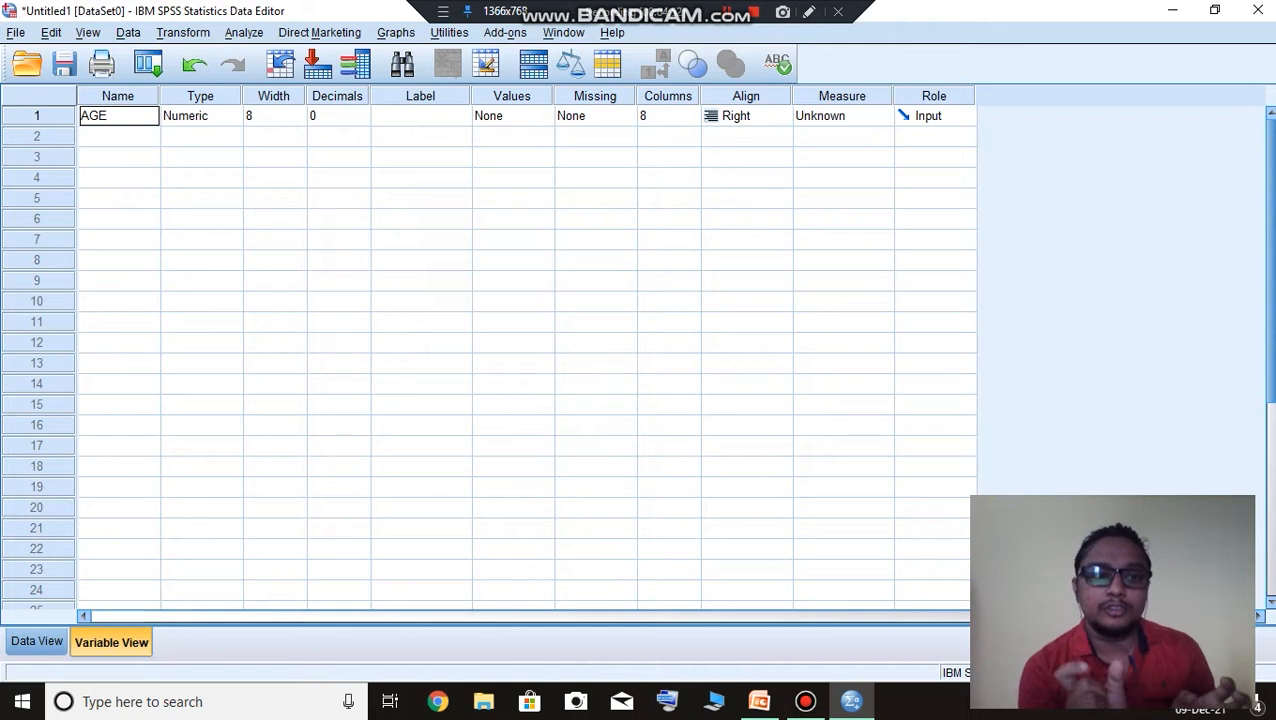
text(for the pers)
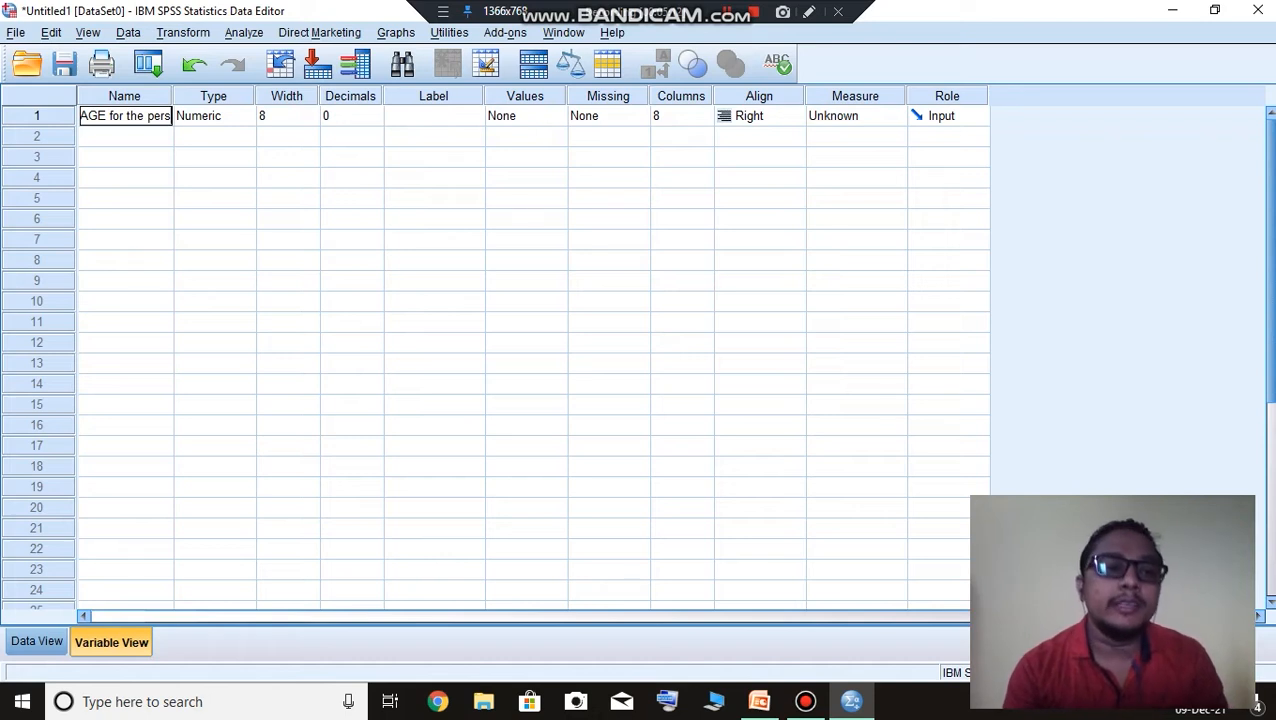
key(Return)
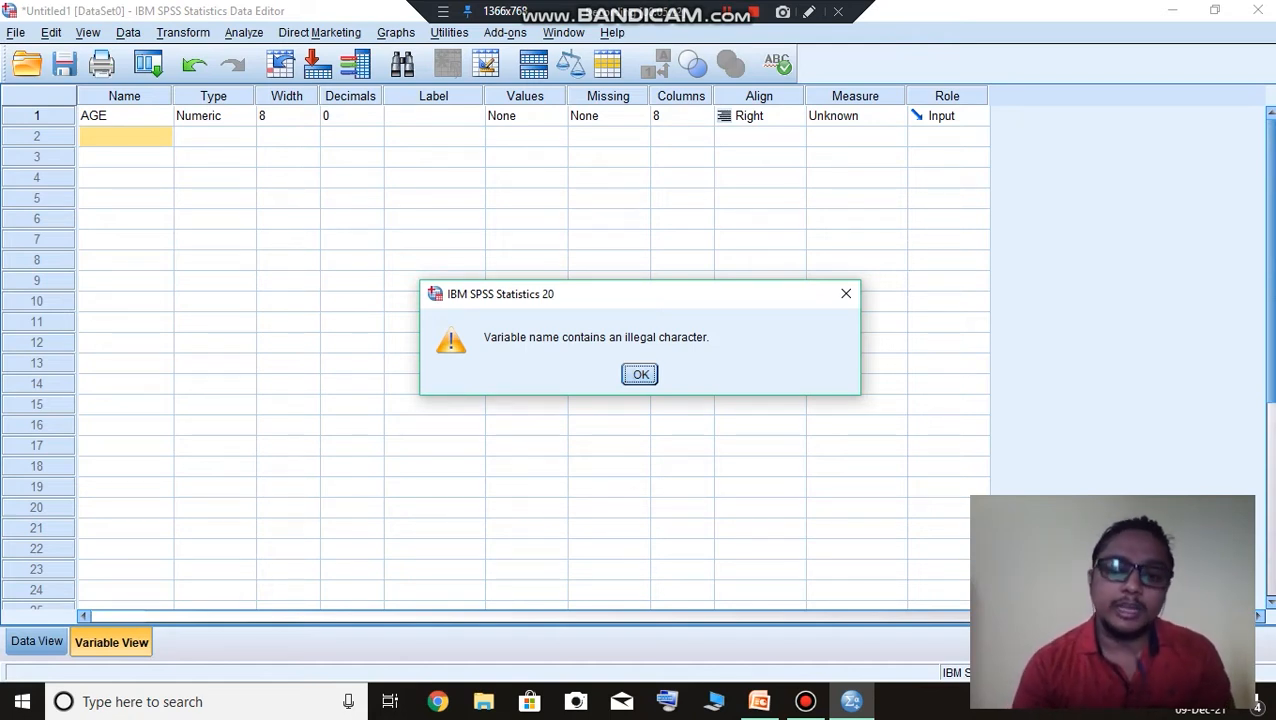
key(Return)
- Give the AGE variable the label "Age for person"
click(434, 116)
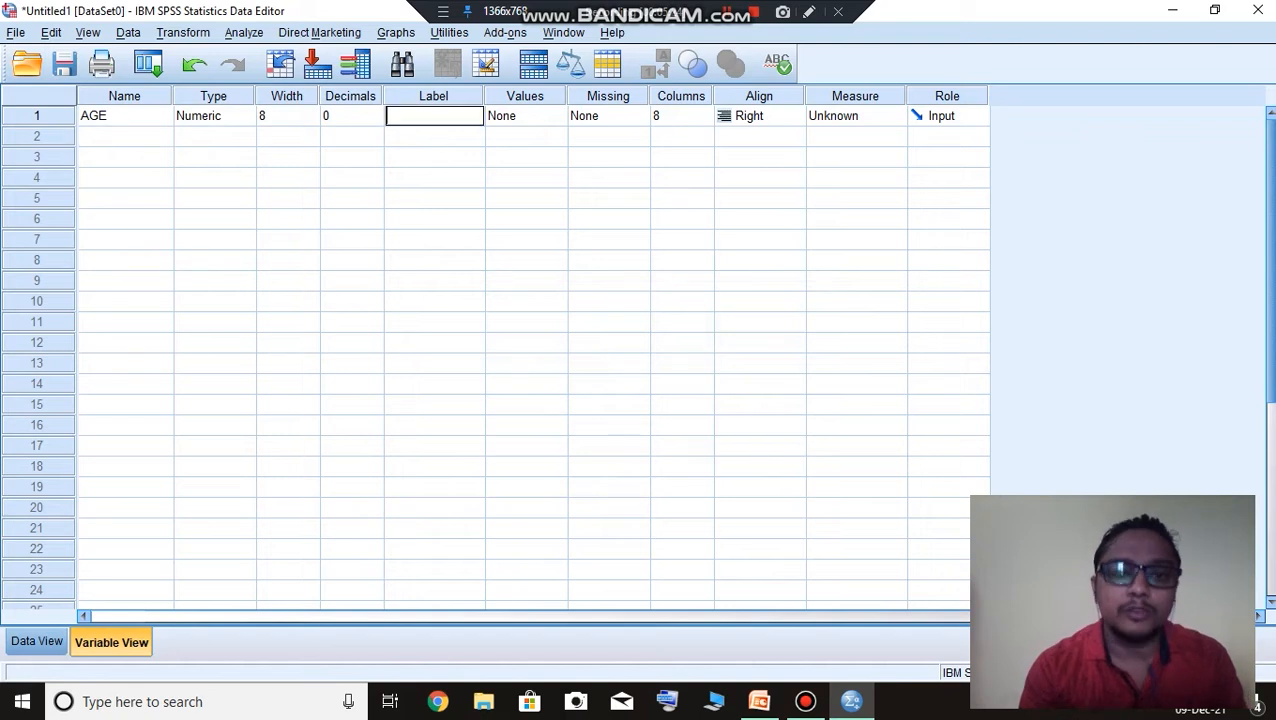
text(A)
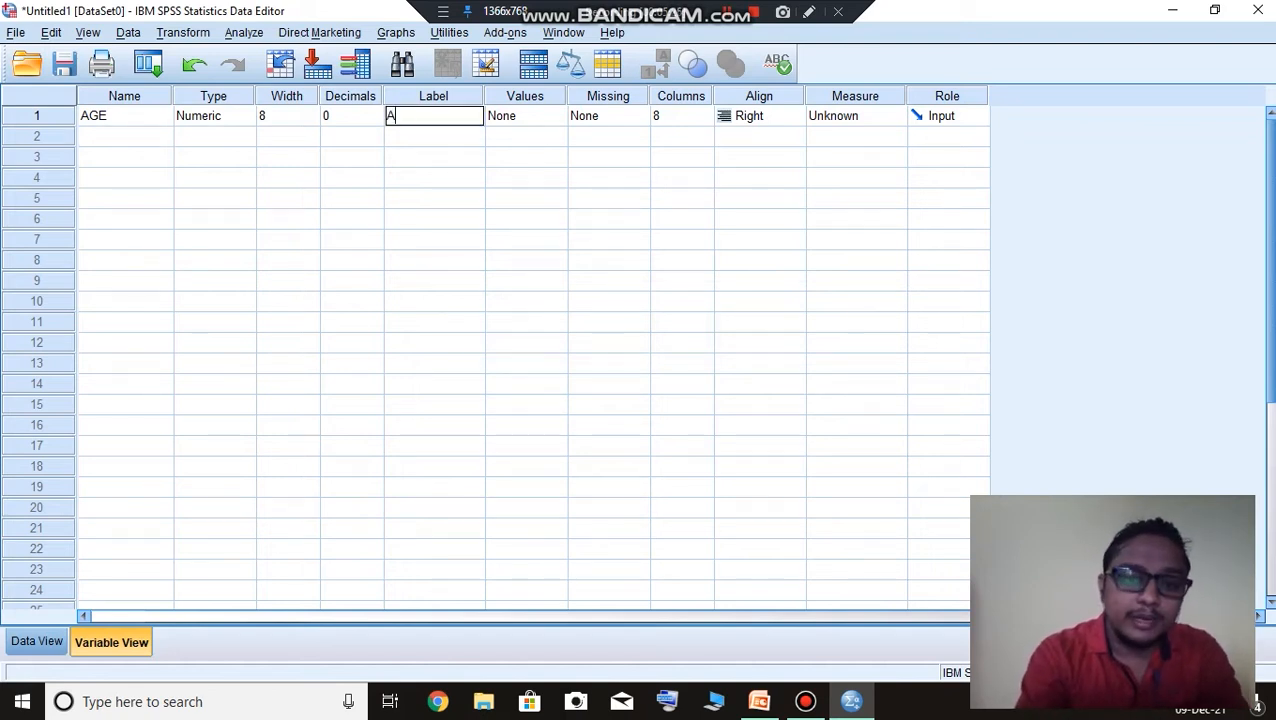
text(ge is)
key(BackSpace)
key(BackSpace)
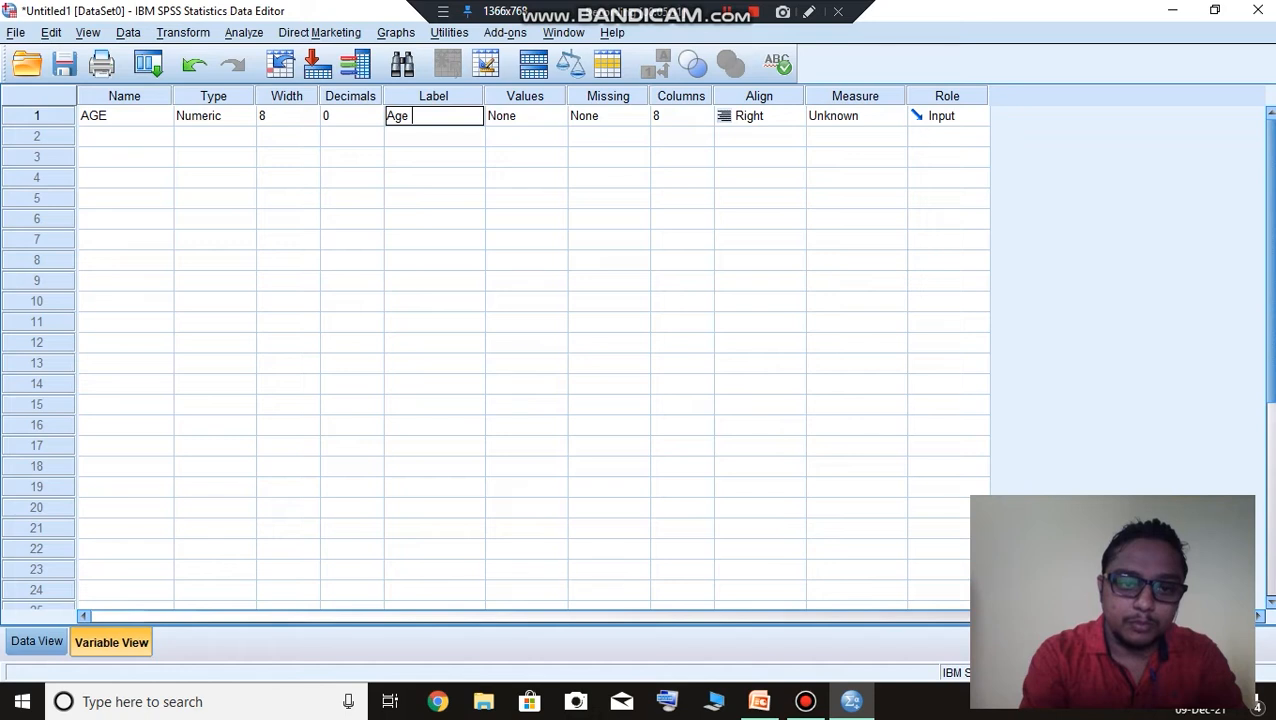
text(for person)
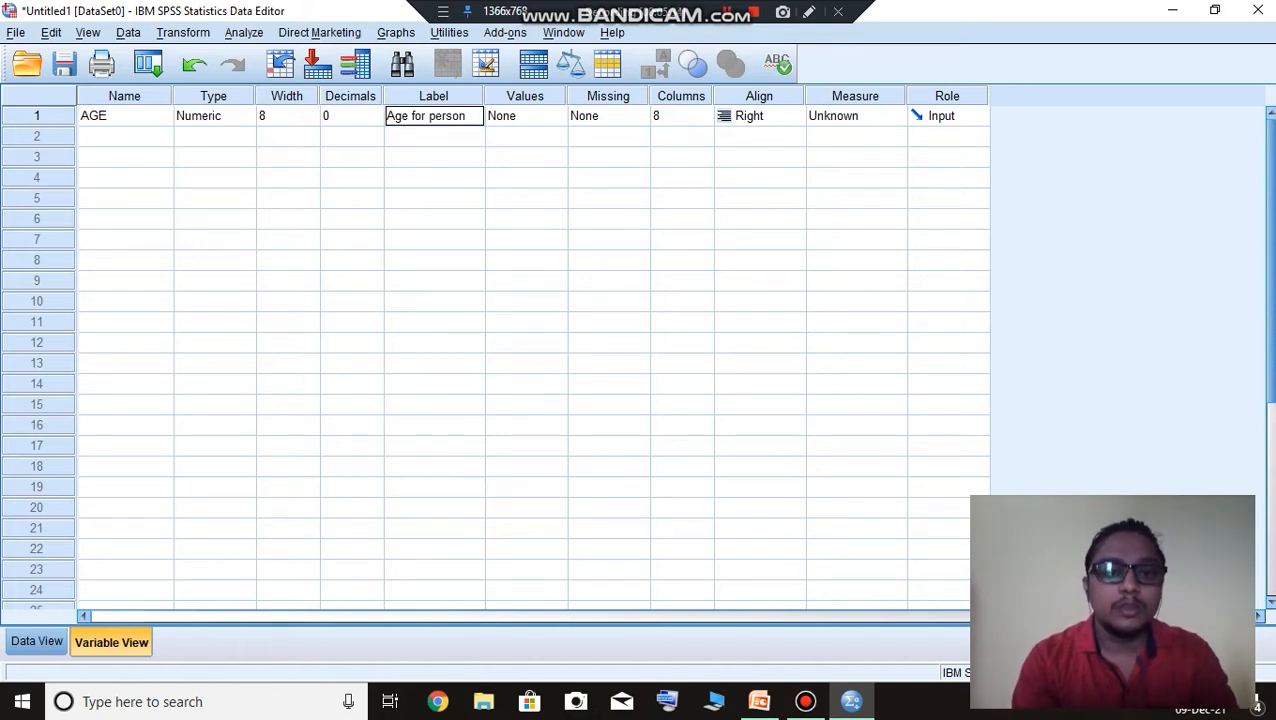
key(Return)
key(Up)
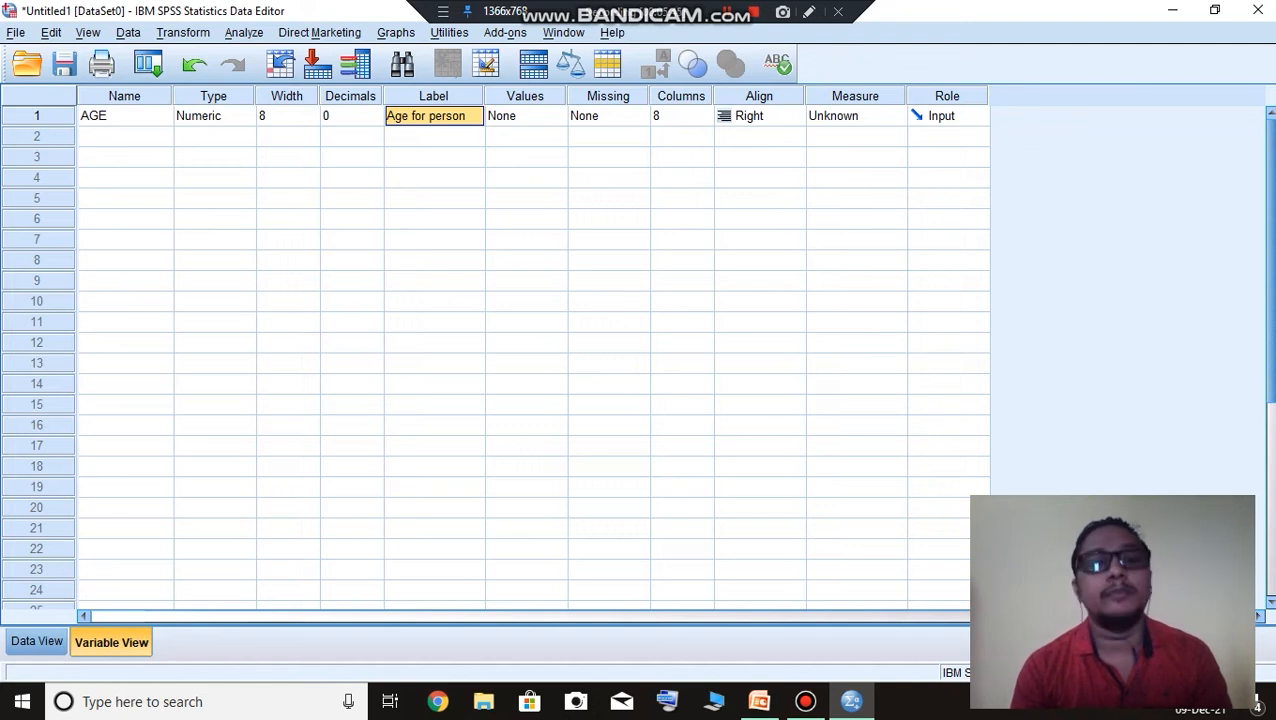
- Set the AGE variable's measurement level to Scale
click(516, 116)
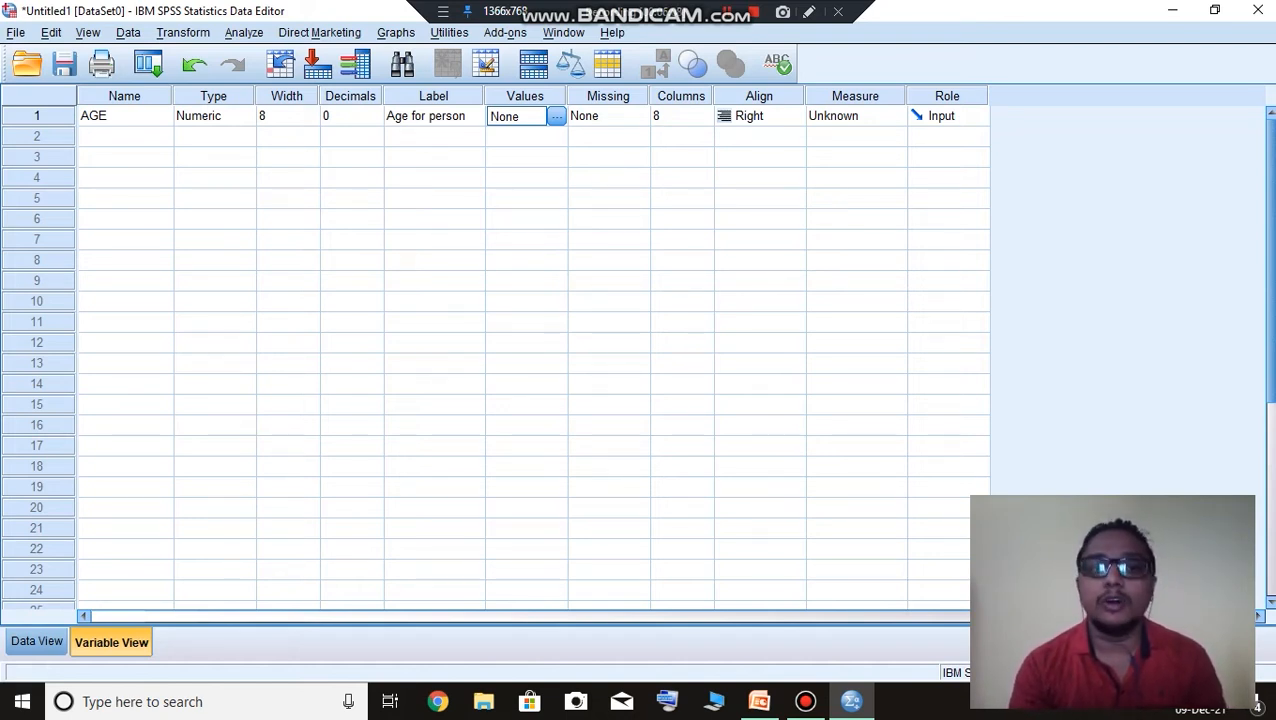
click(125, 116)
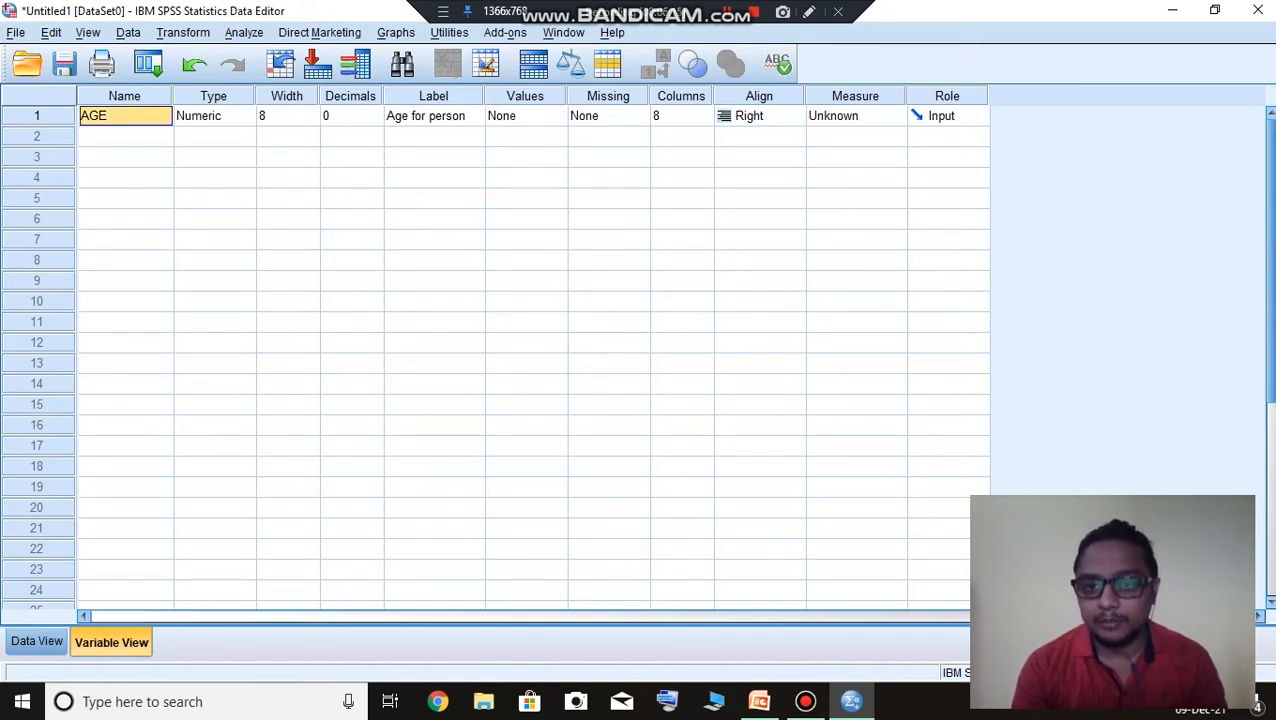
click(860, 116)
click(847, 136)
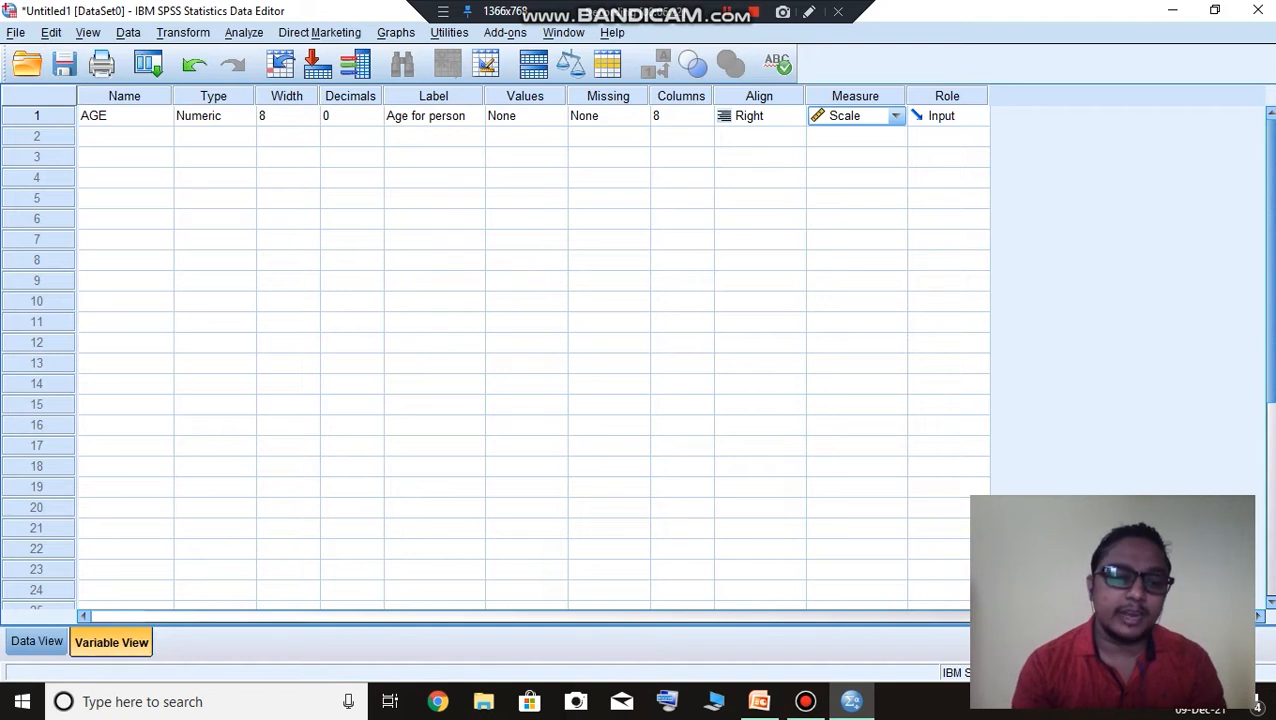
- Set the AGE variable's alignment to Center and check the values in the Data View
click(37, 642)
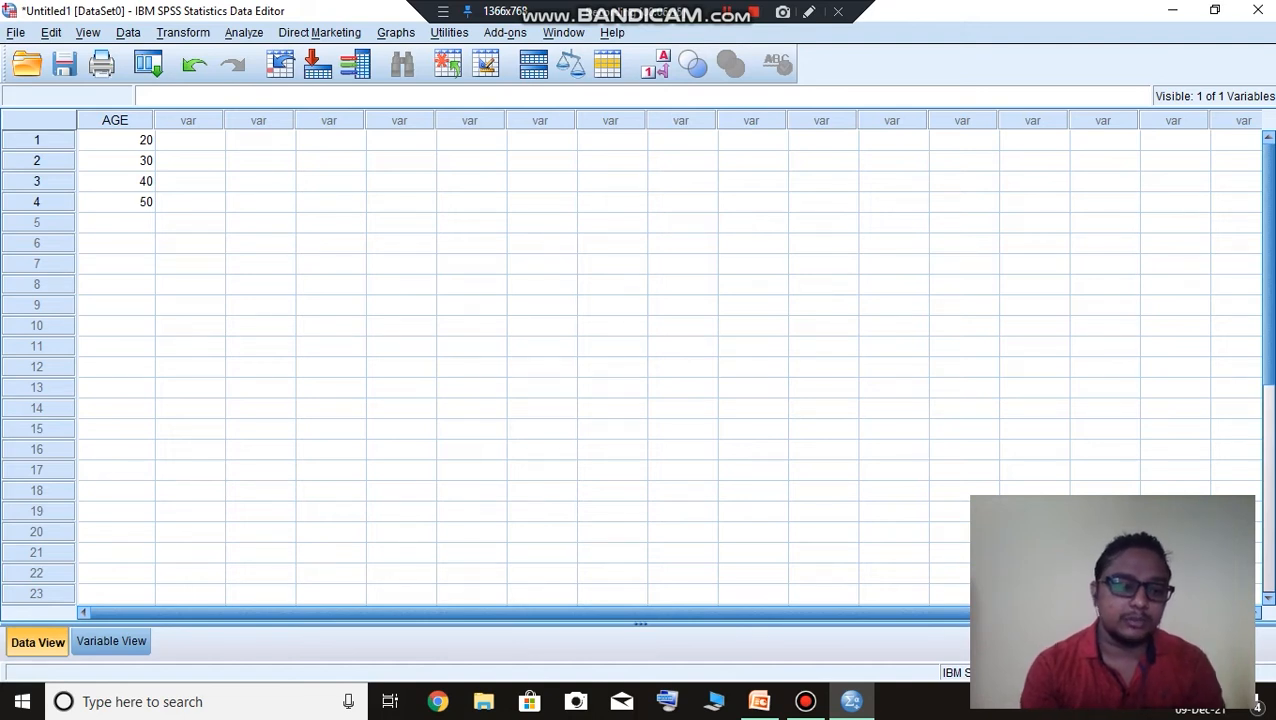
click(111, 641)
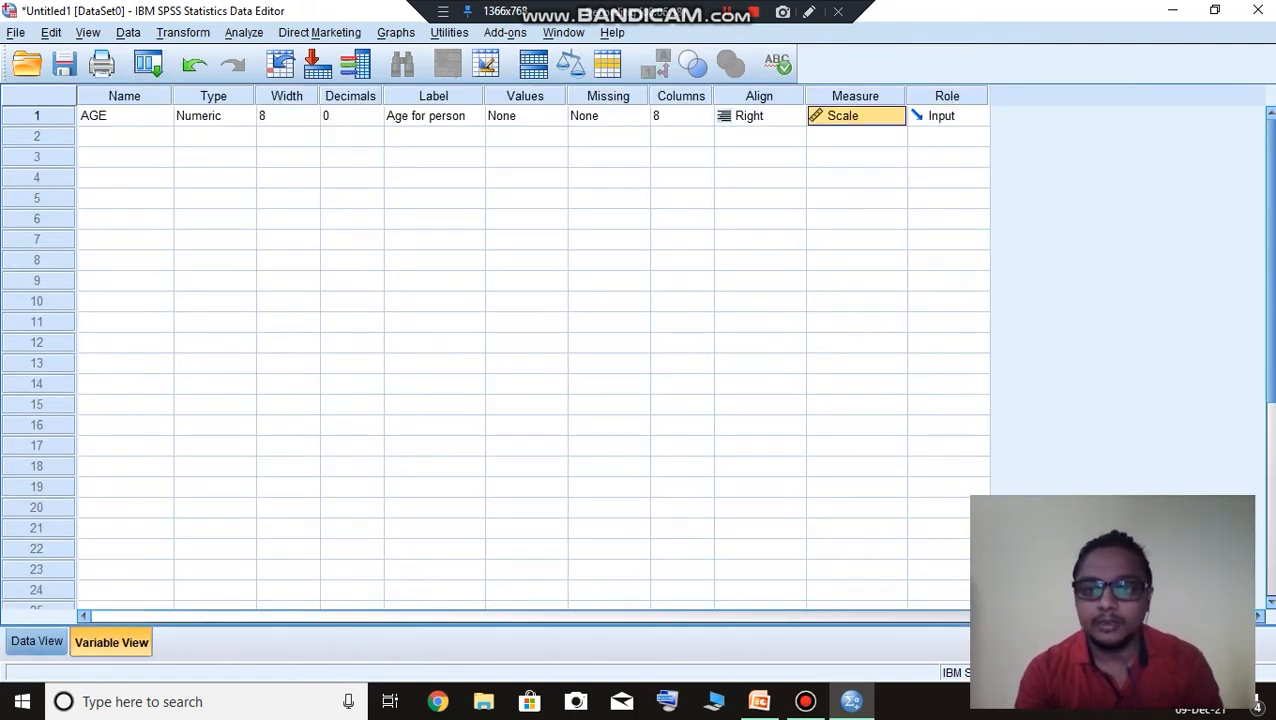
click(793, 116)
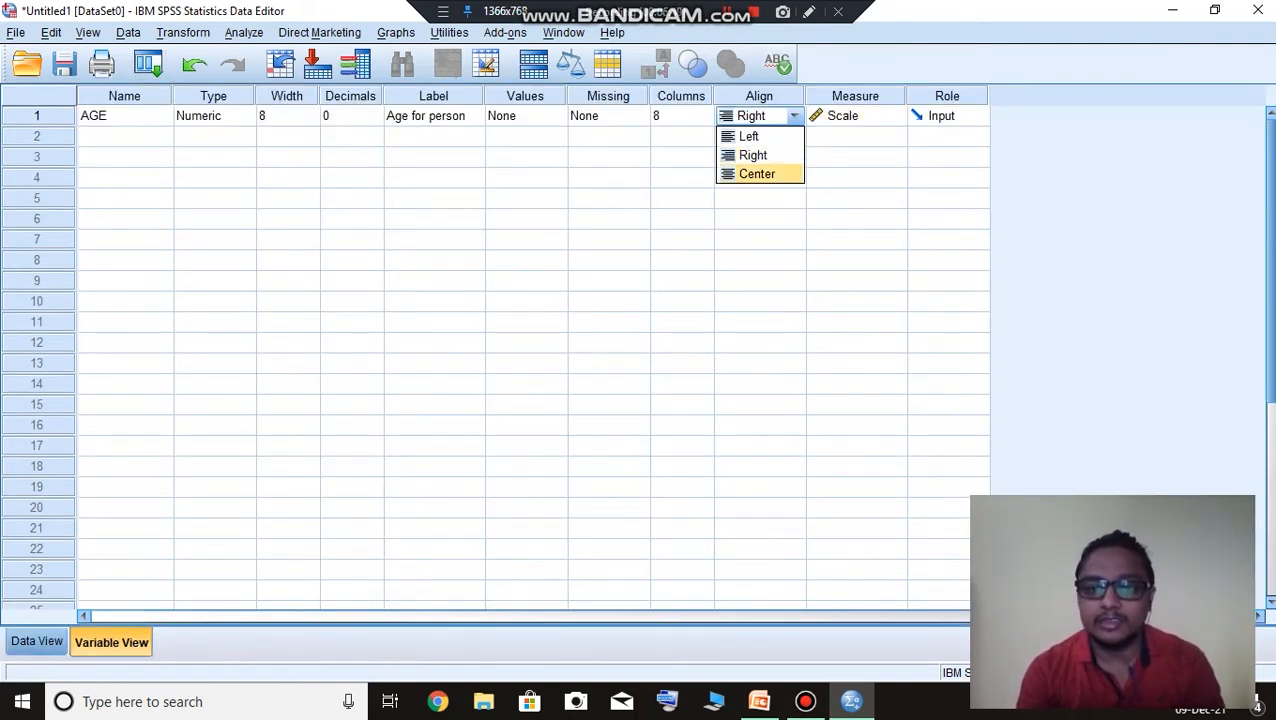
click(757, 174)
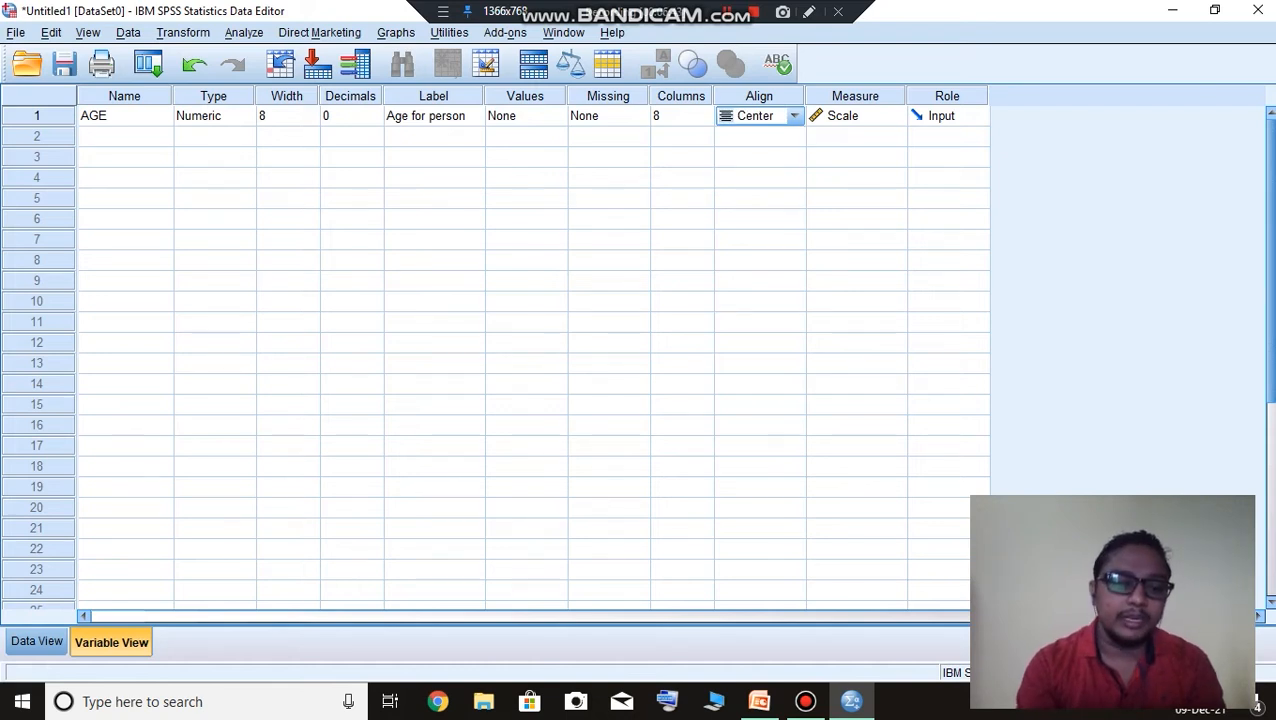
click(37, 641)
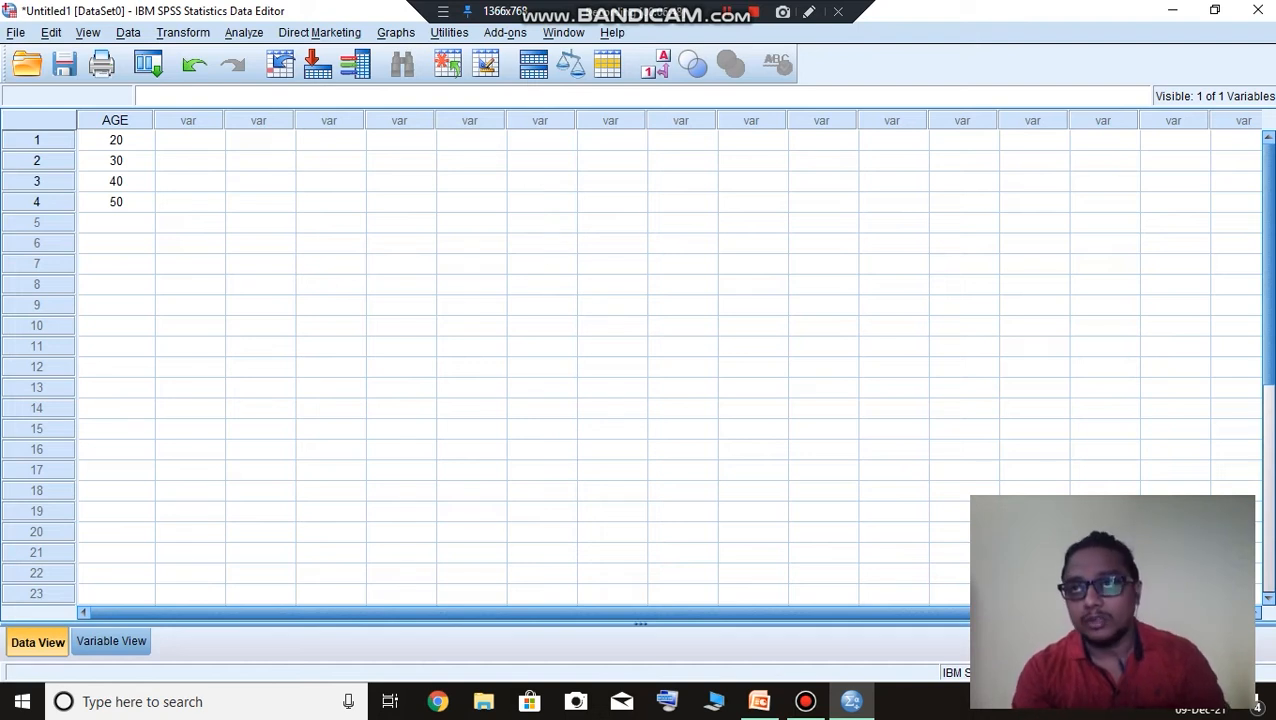
- Clear the whole AGE variable from the dataset and check both the Variable View and the Data View
click(111, 641)
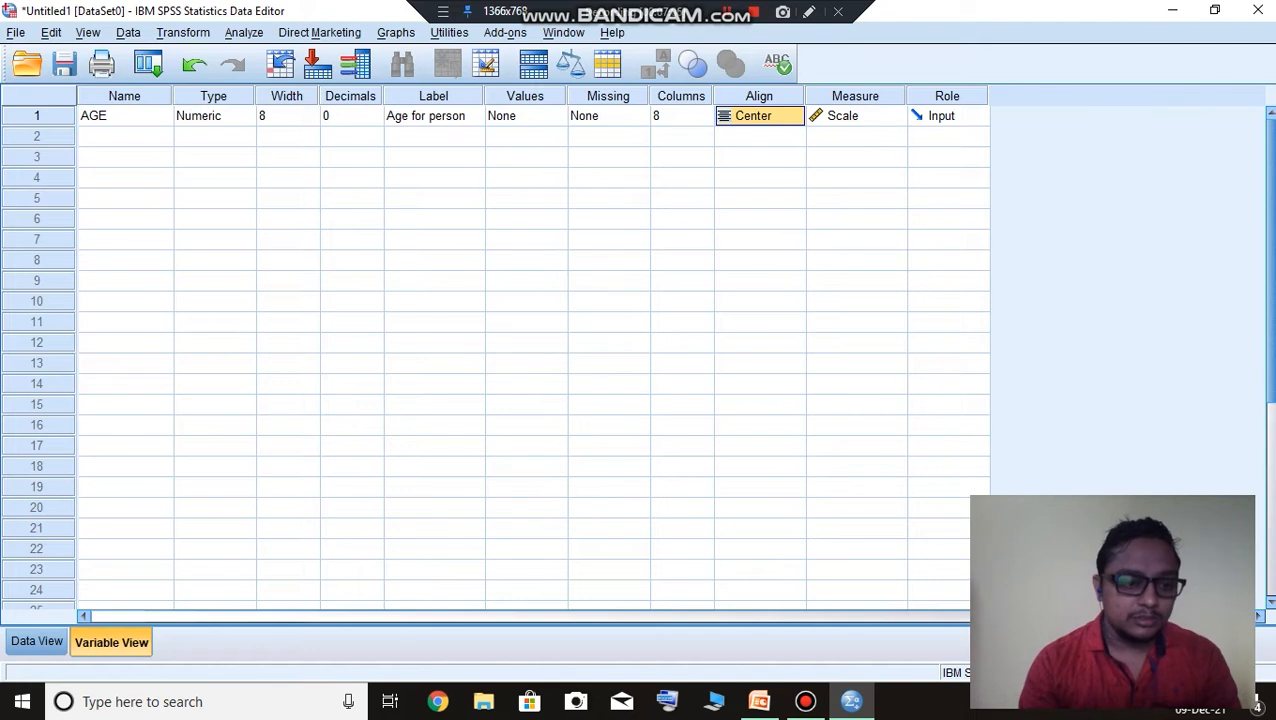
key(ctrl+t)
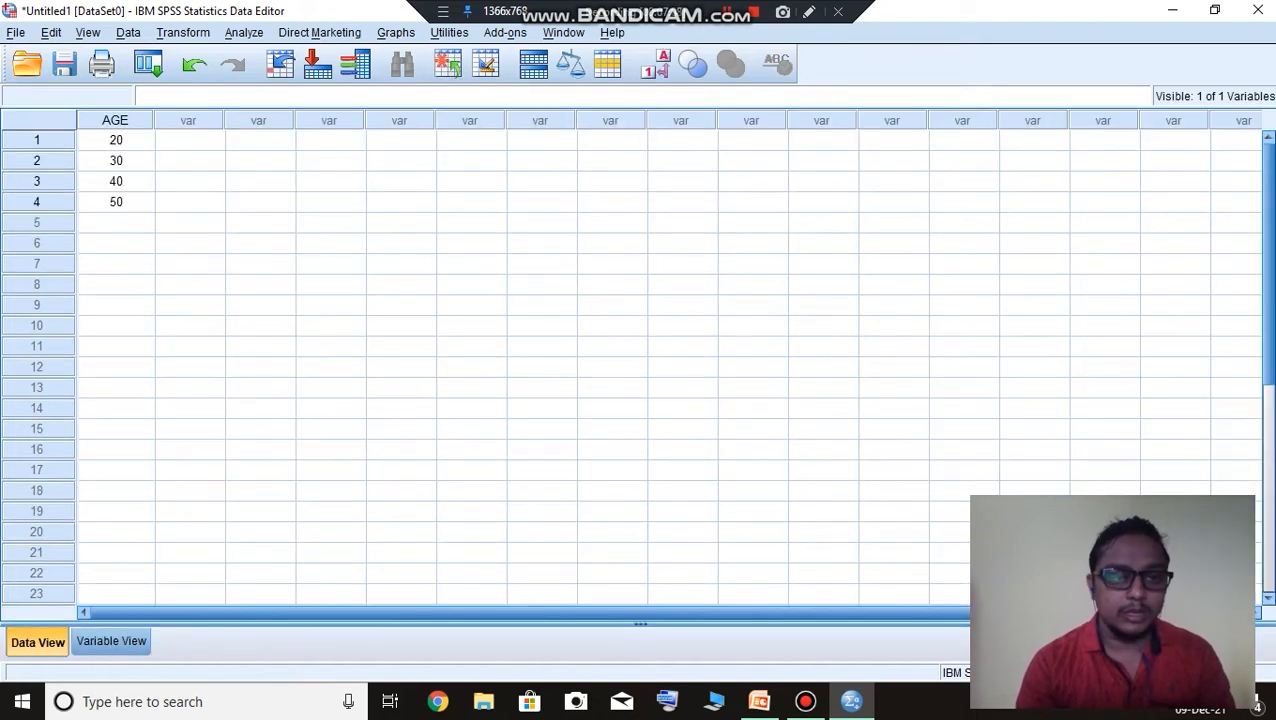
click(115, 120)
right_click(122, 130)
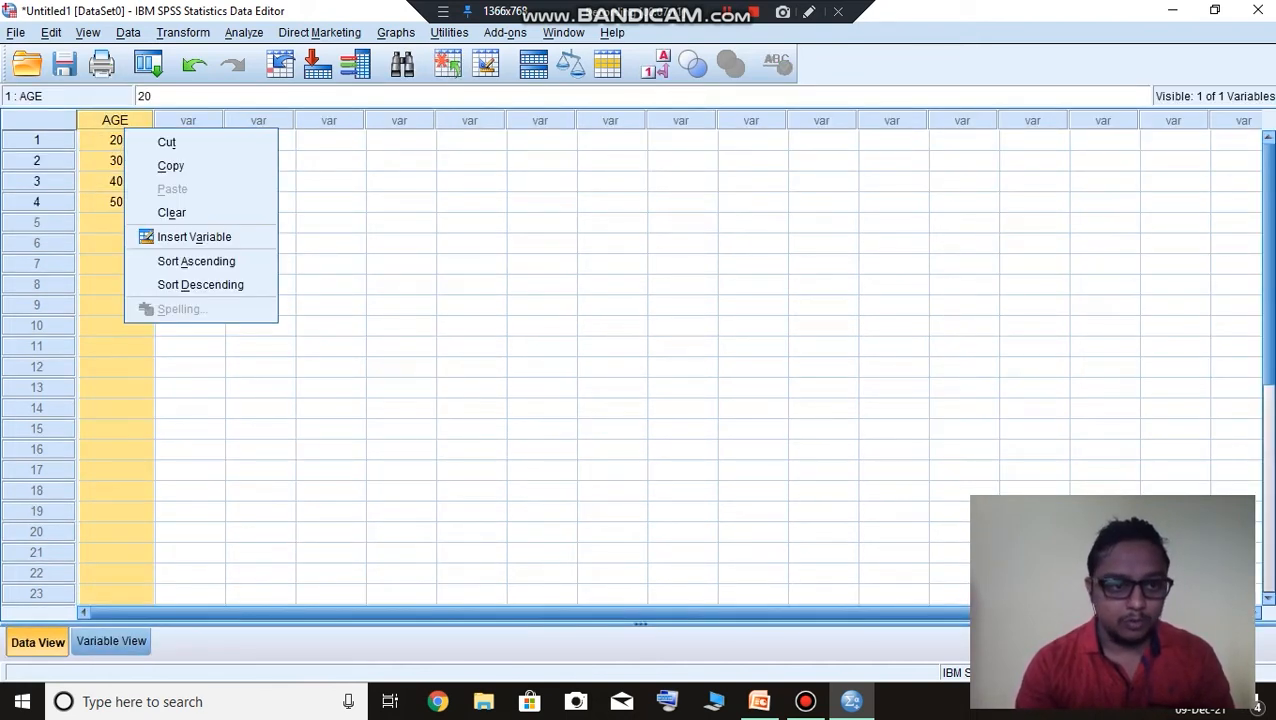
click(165, 211)
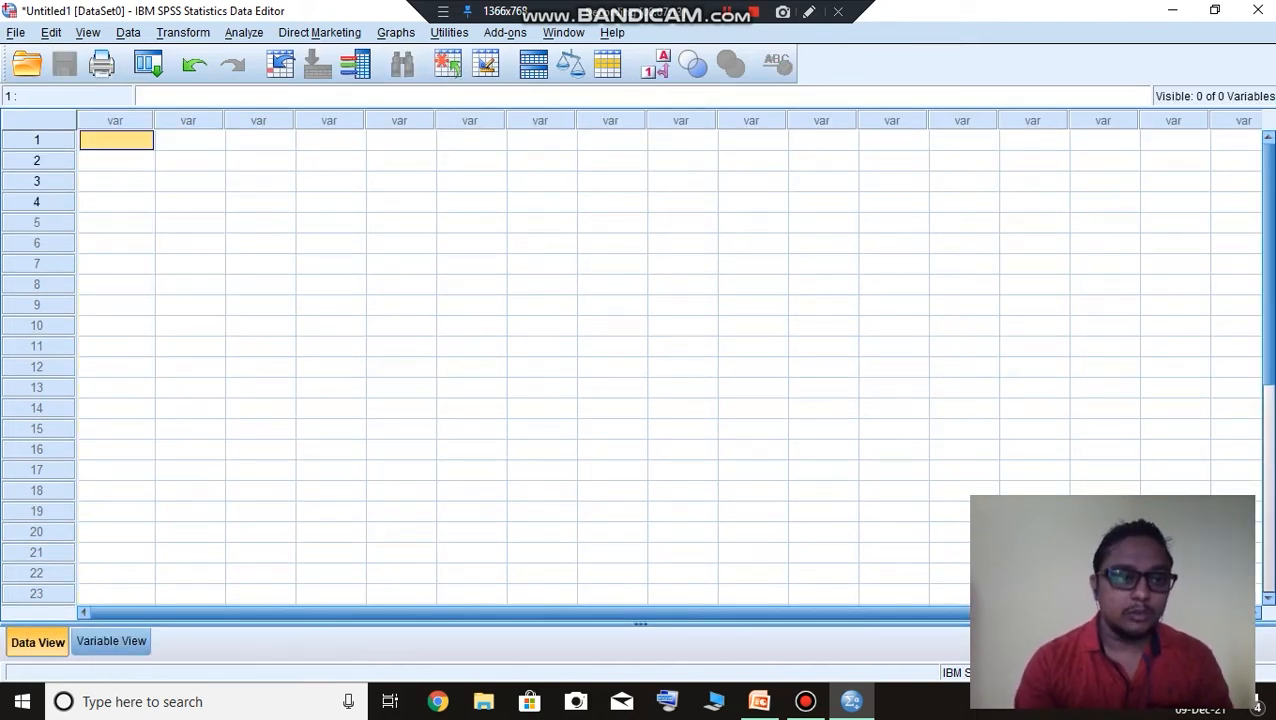
click(37, 202)
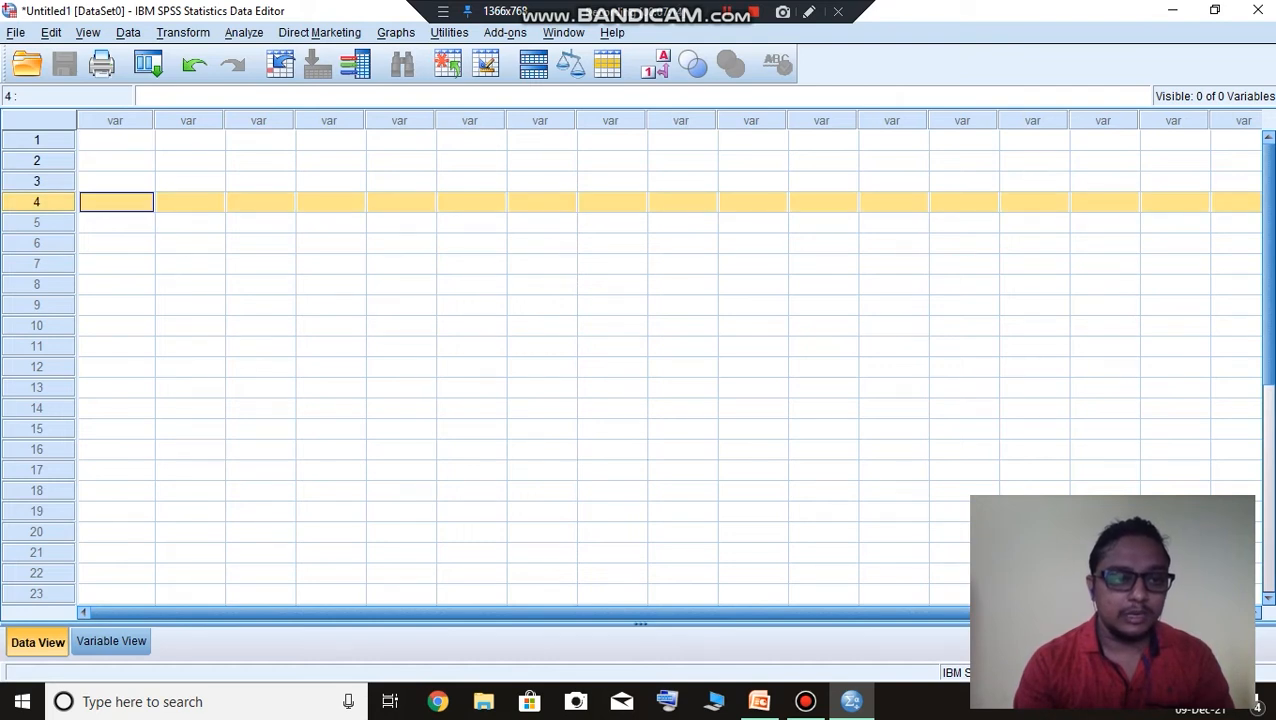
click(111, 641)
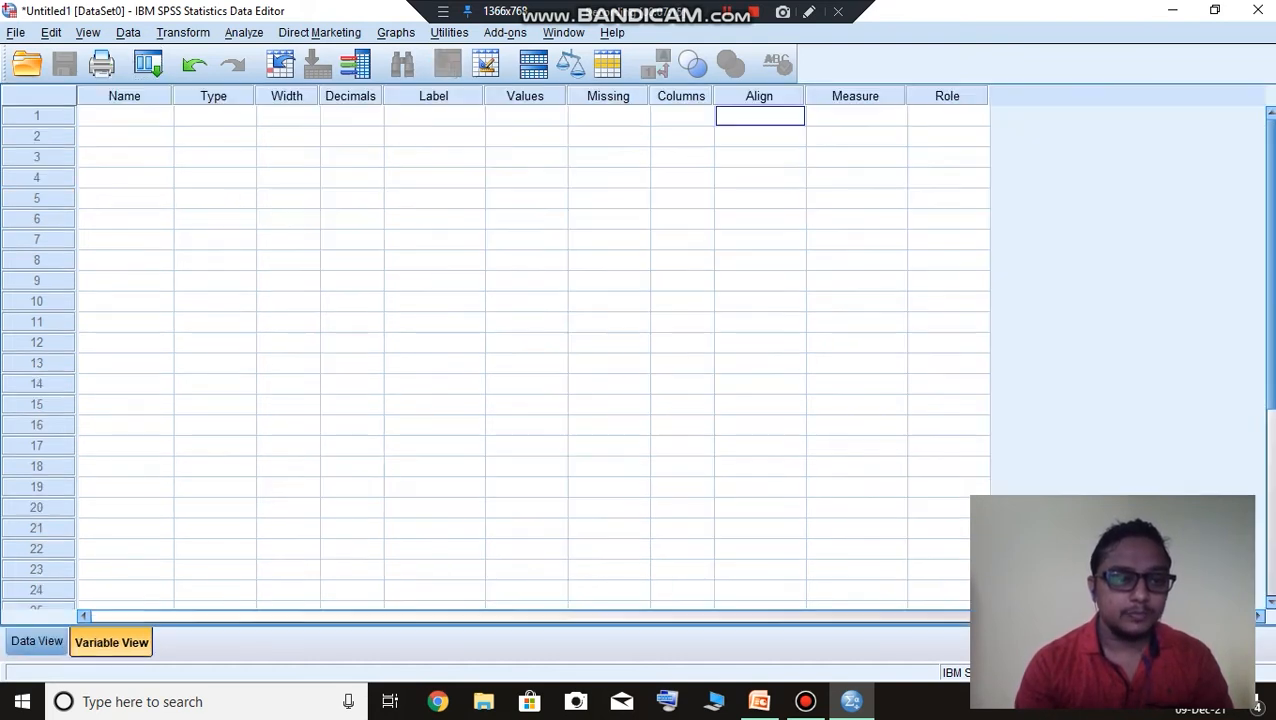
click(37, 641)
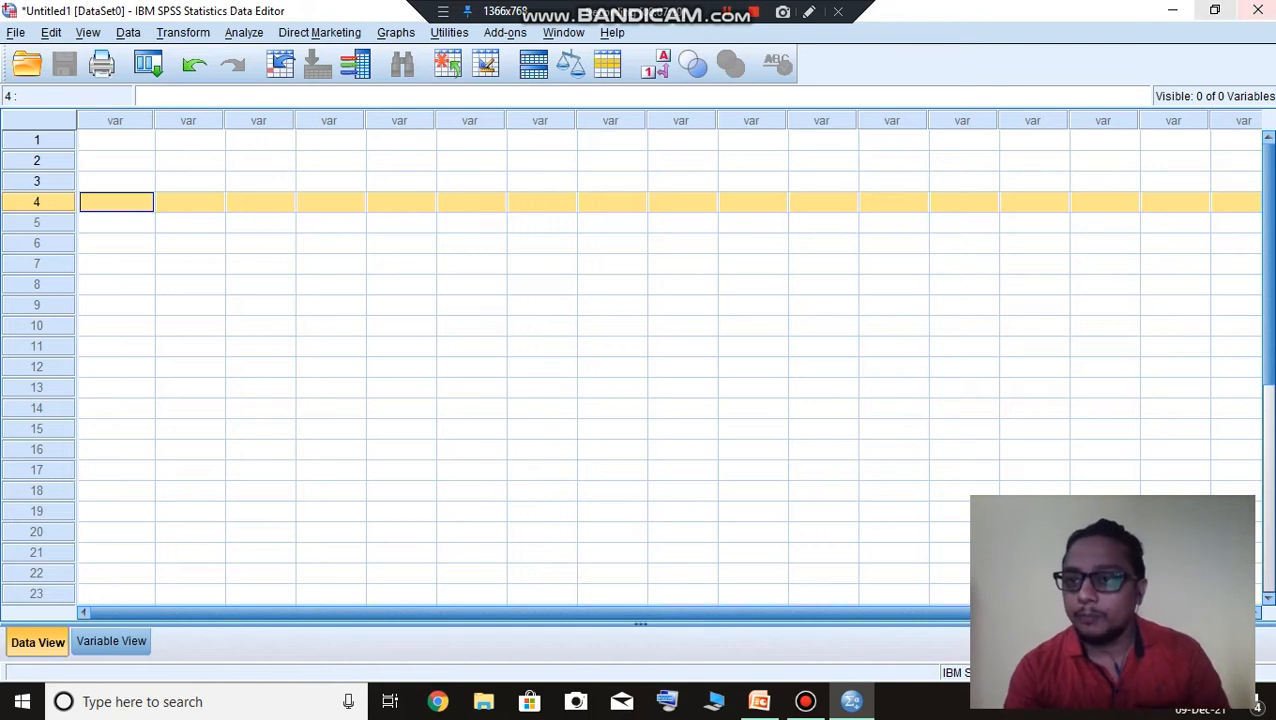
- Open the workplace spirituality workbook from the desktop in Excel, examine its Sheet1 and "for spss" sheets including the header row, and close it
click(1172, 10)
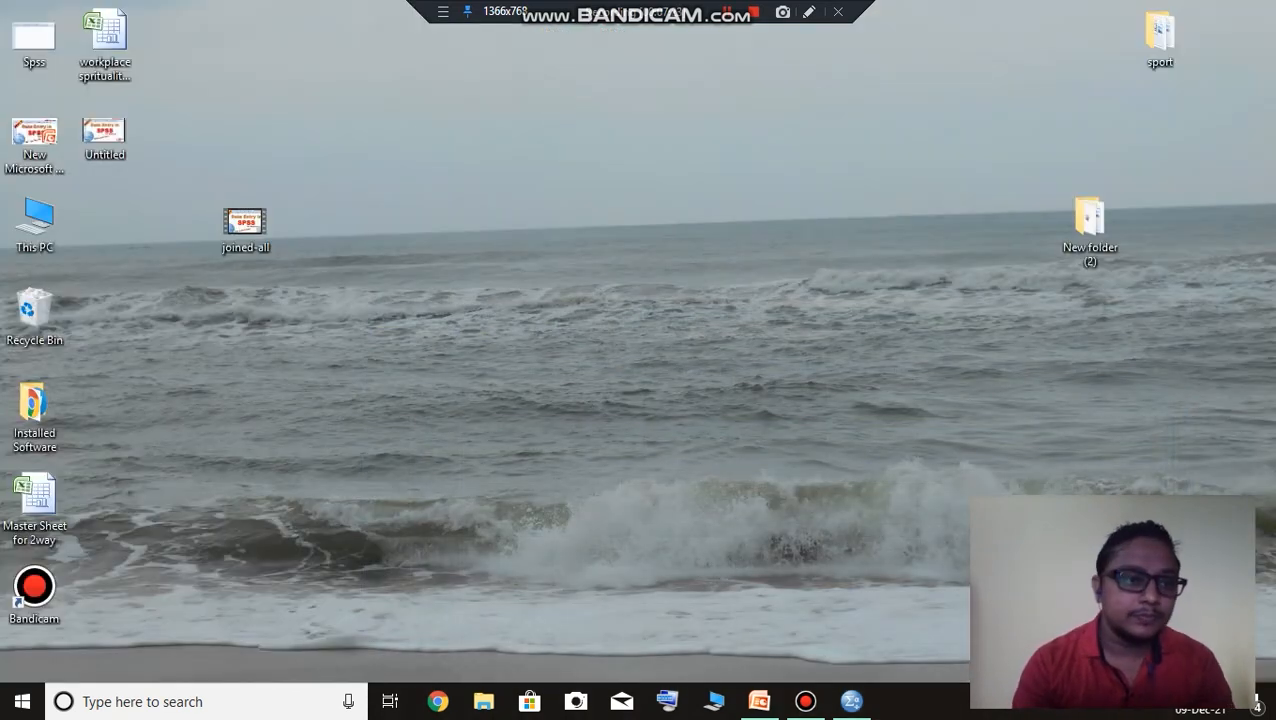
click(105, 42)
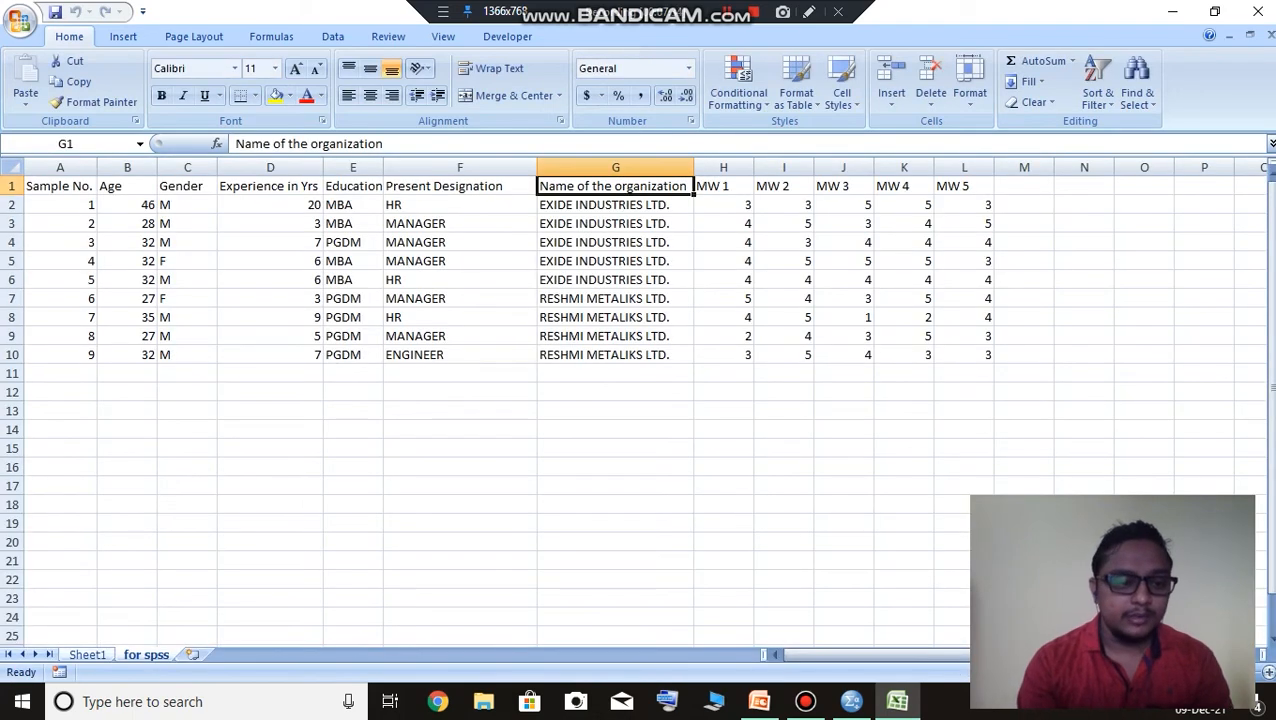
key(ctrl+Page_Up)
key(ctrl+Page_Down)
key(ctrl+Page_Up)
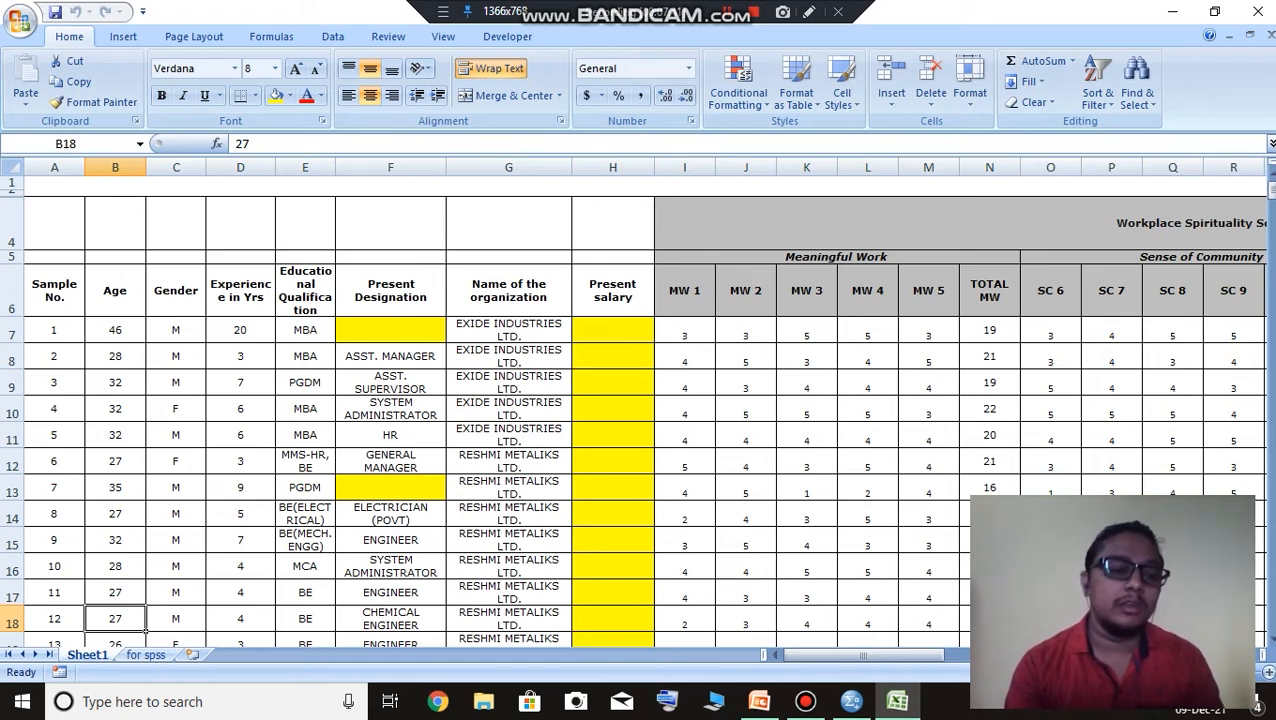
key(ctrl+Page_Down)
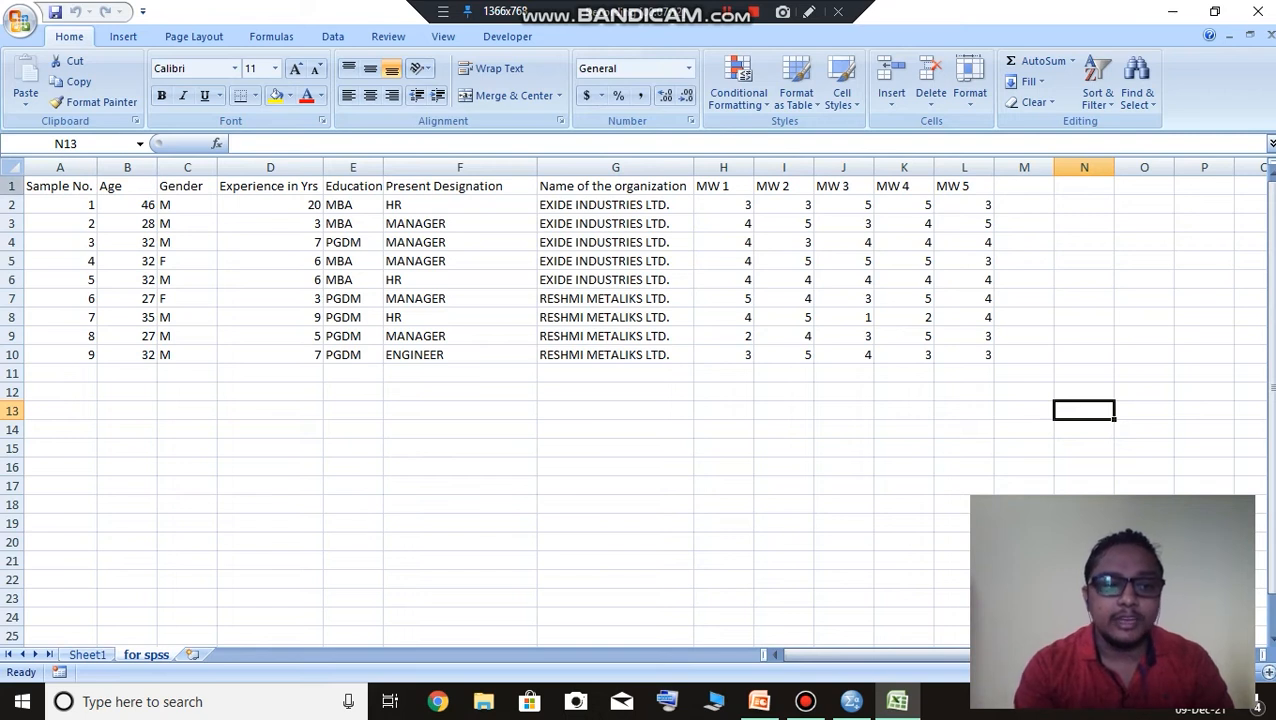
click(12, 186)
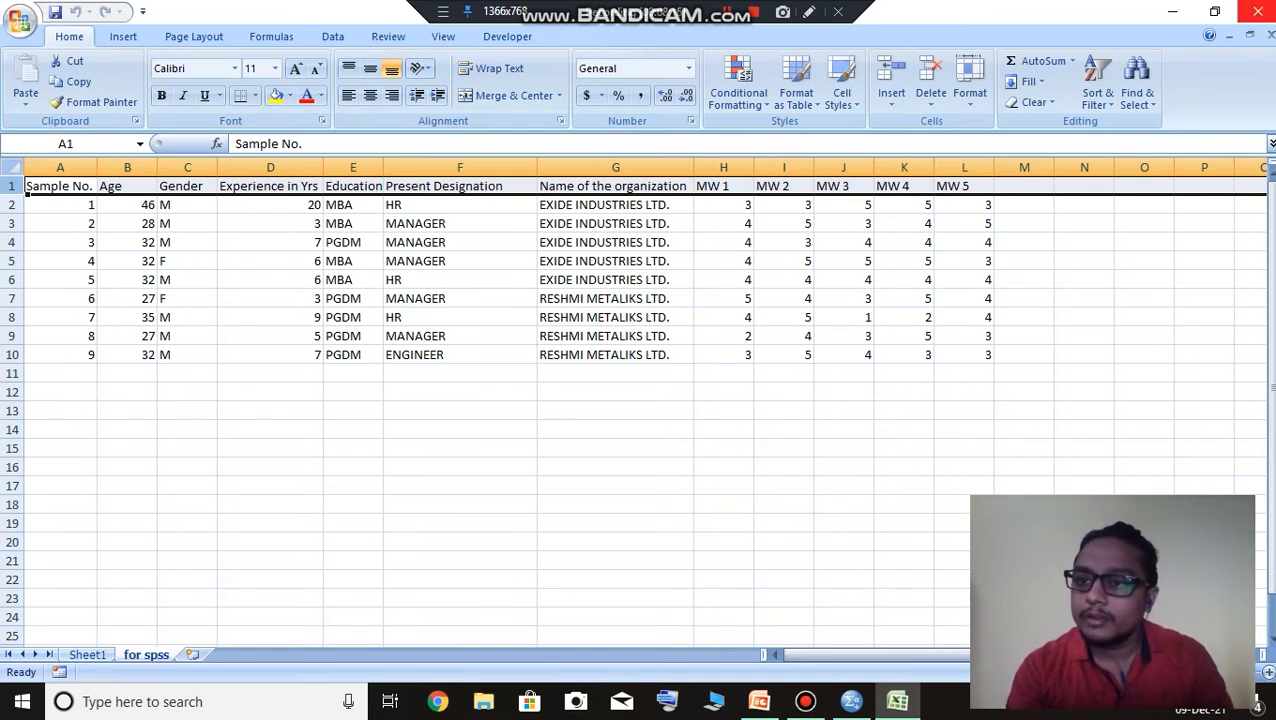
click(1257, 11)
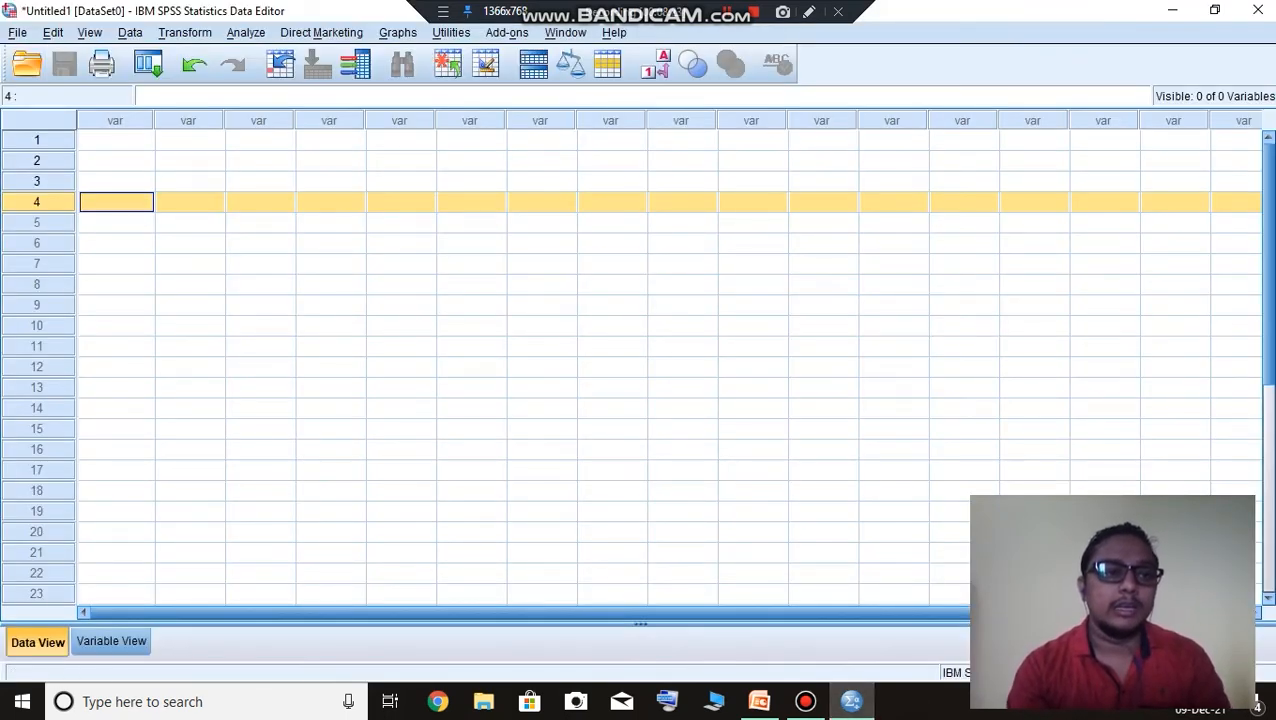
- Open the Excel workbook "workplace sprituality- job satisfaction.xlsx" from the Desktop as a data source
click(17, 32)
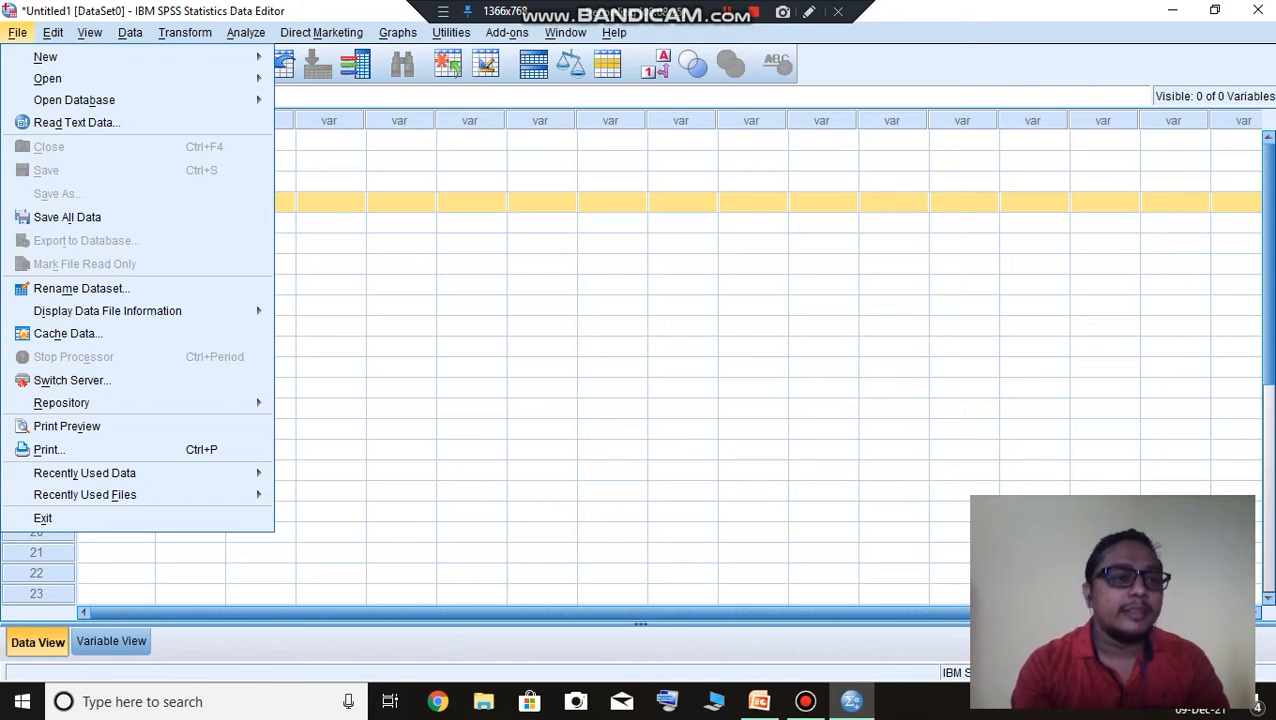
mouse_move(47, 78)
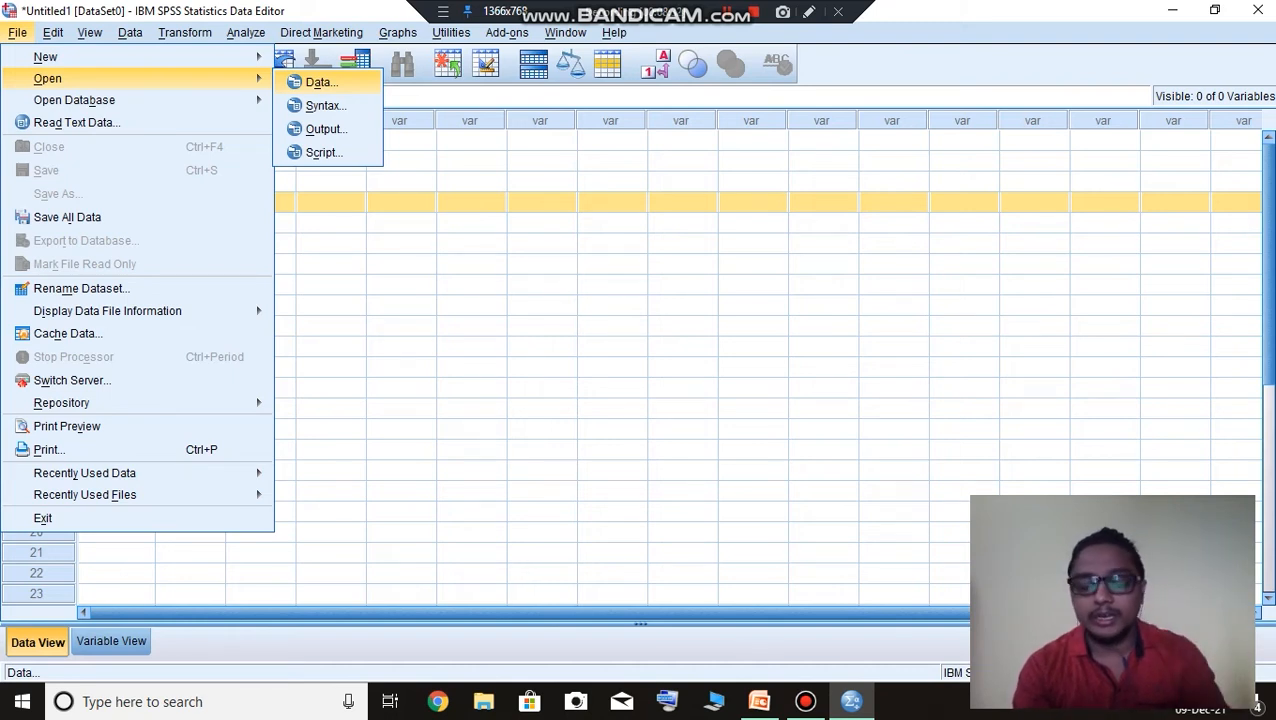
click(320, 82)
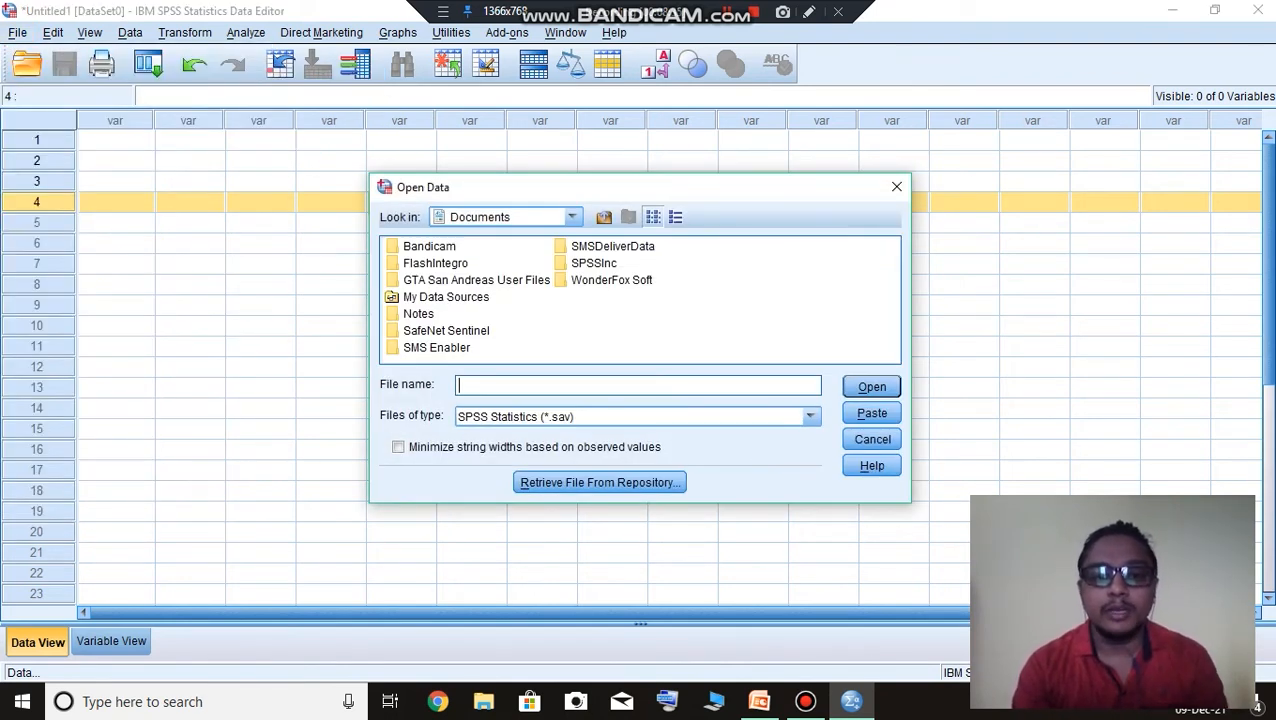
drag(580, 191, 580, 150)
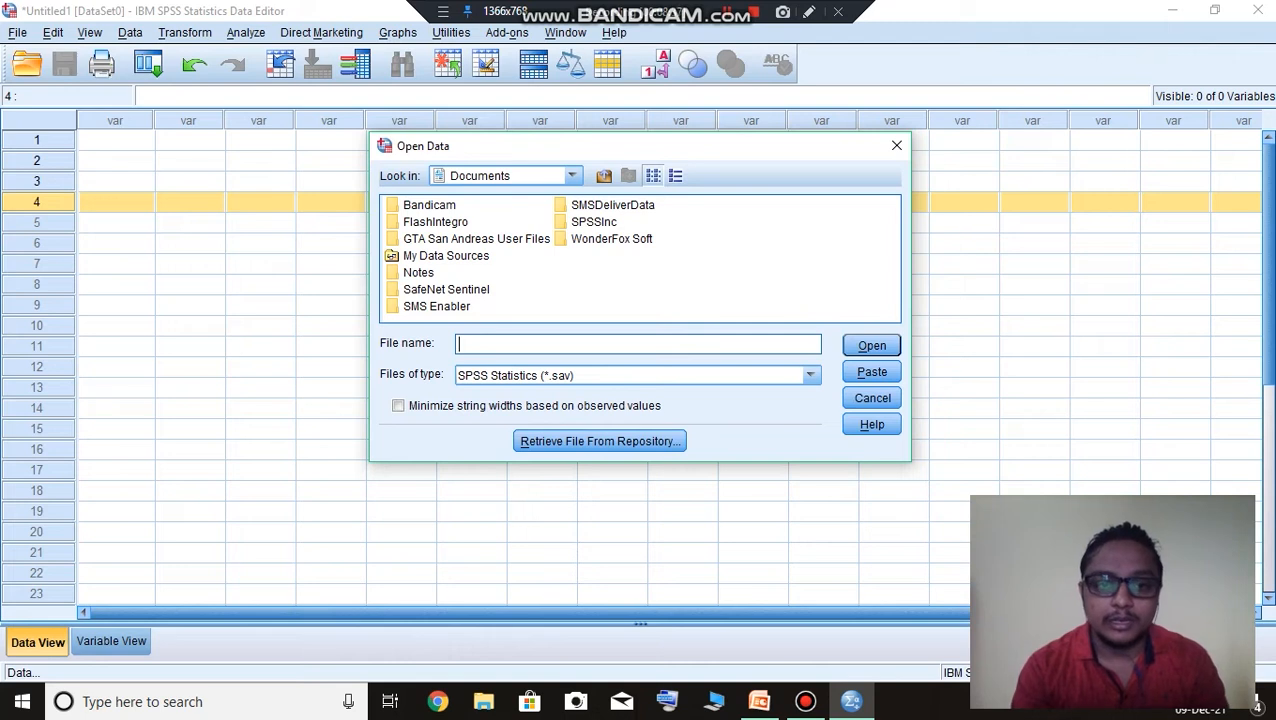
click(571, 175)
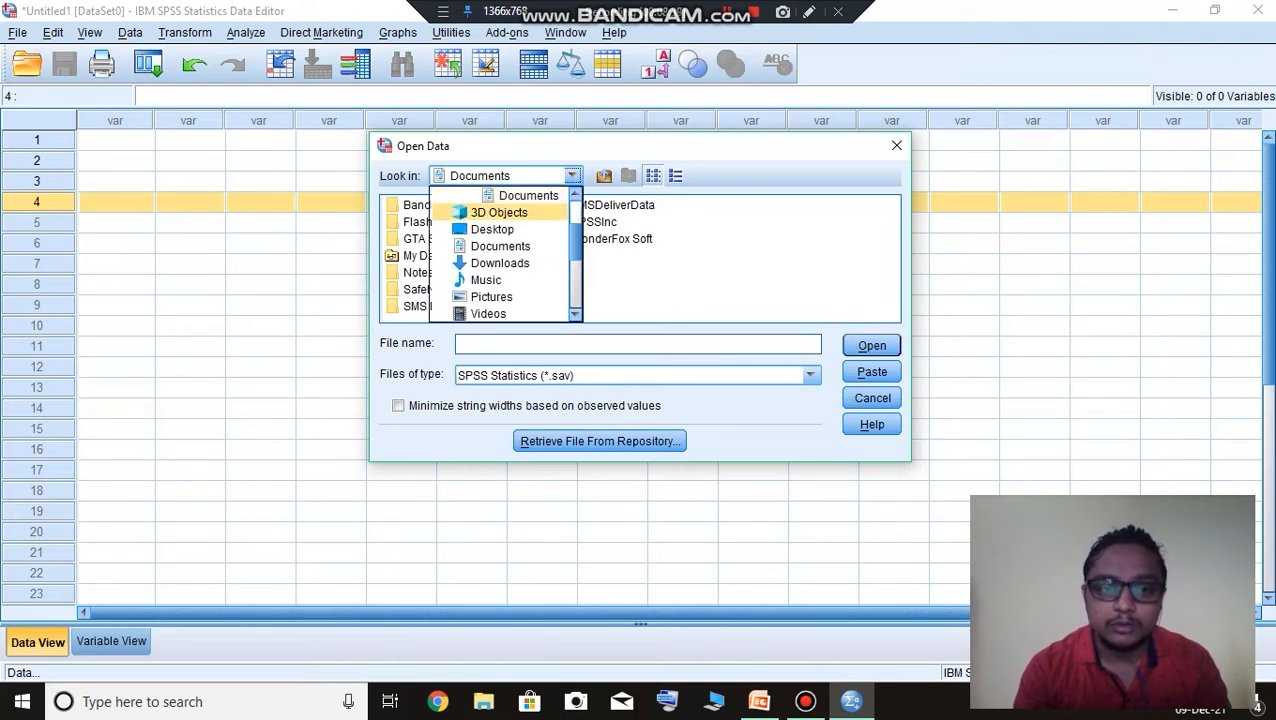
key(Return)
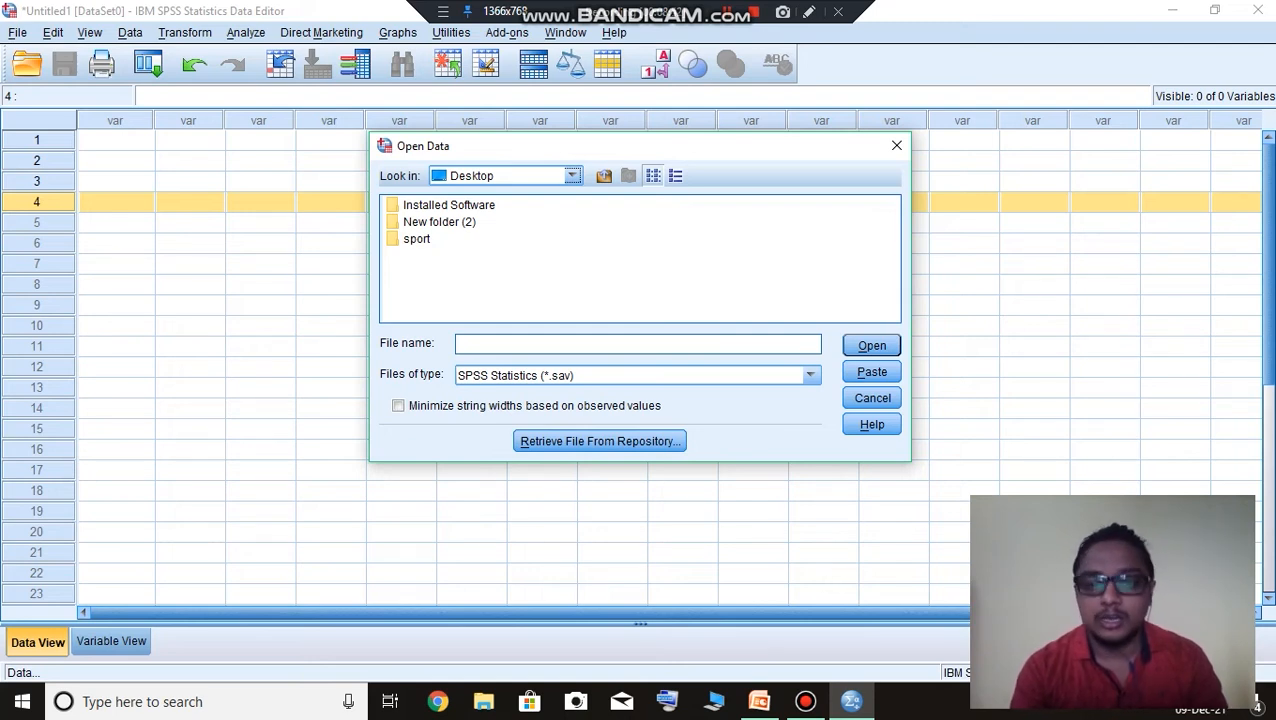
click(810, 375)
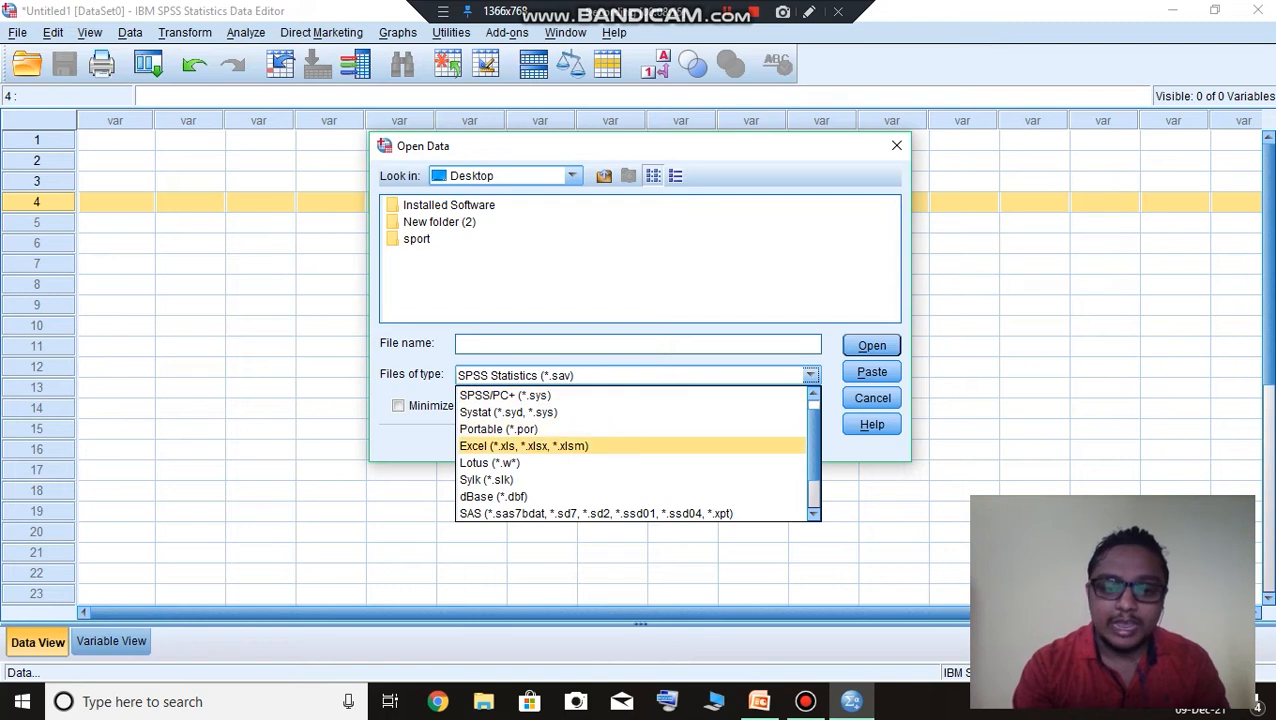
click(523, 445)
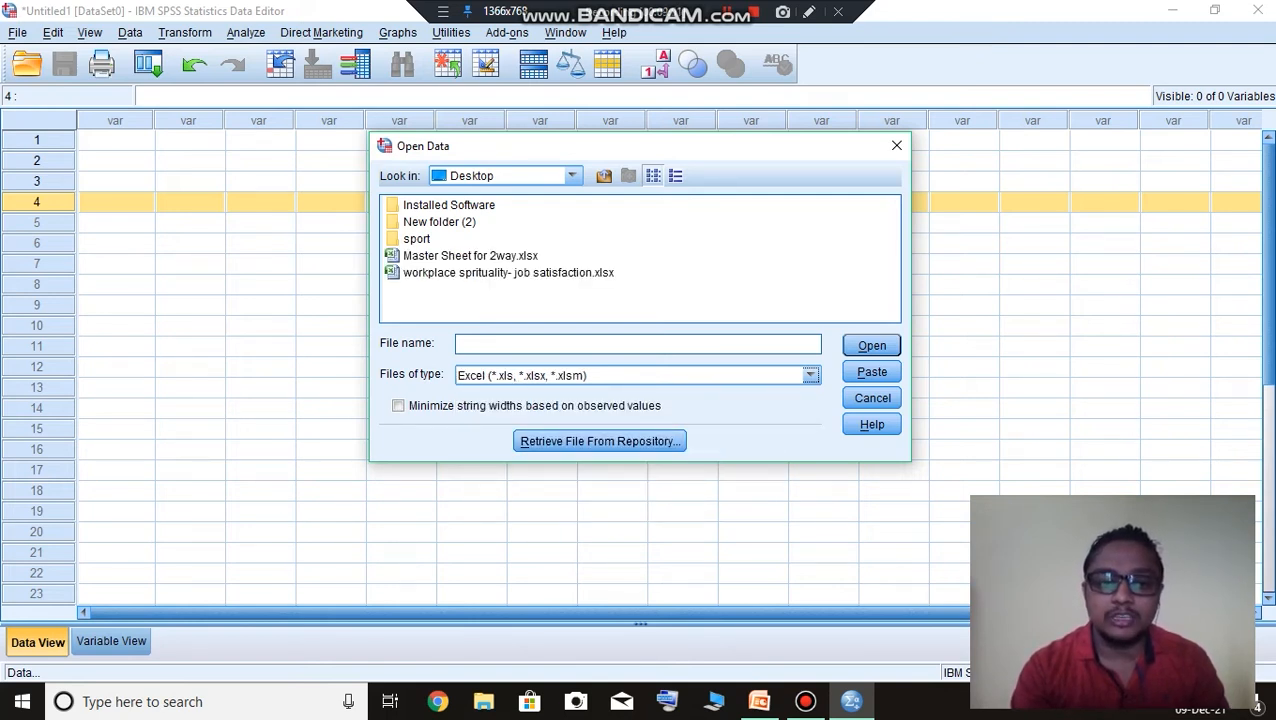
click(508, 273)
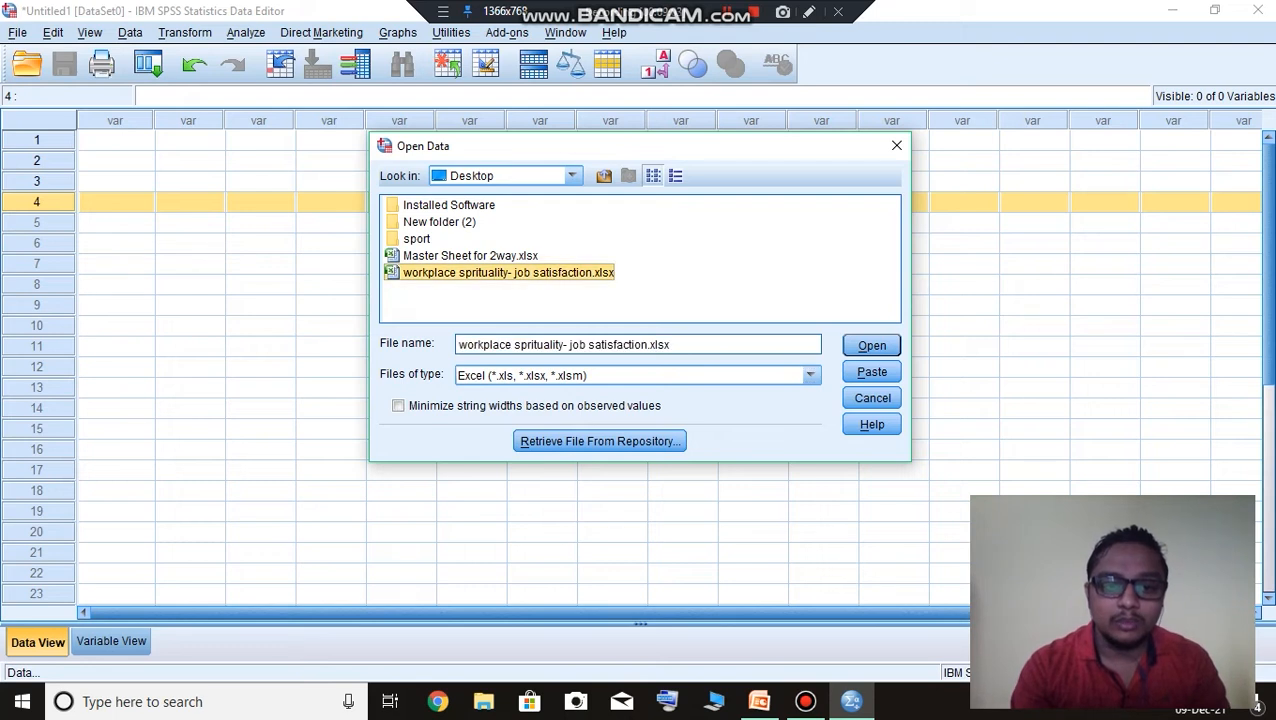
click(871, 345)
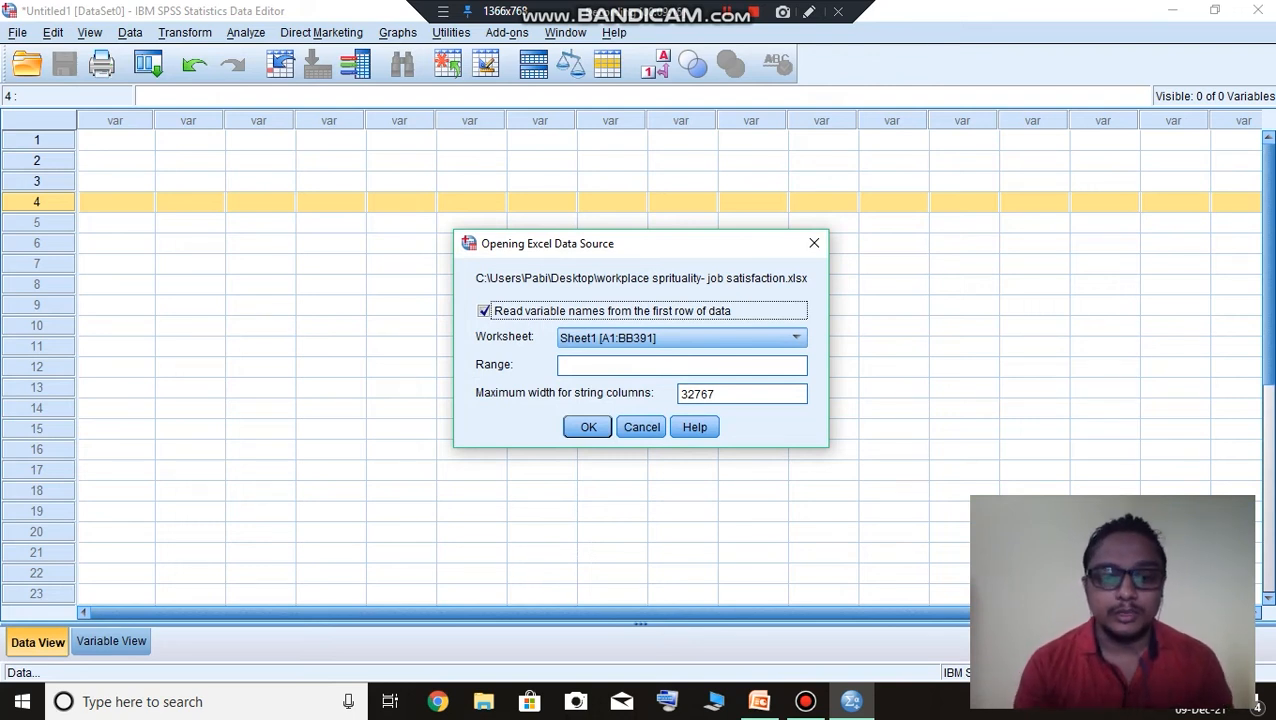
- Import the "for spss" worksheet, reading variable names from the first row of data
click(601, 338)
key(Down)
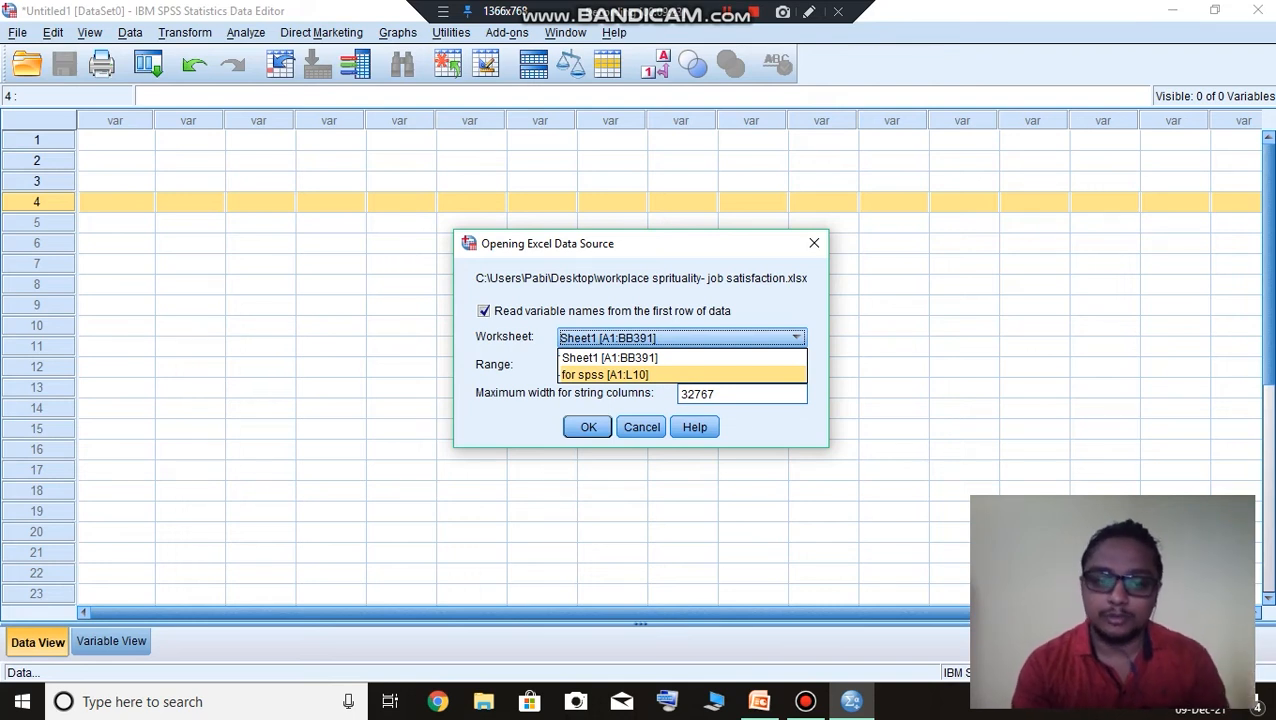
key(Return)
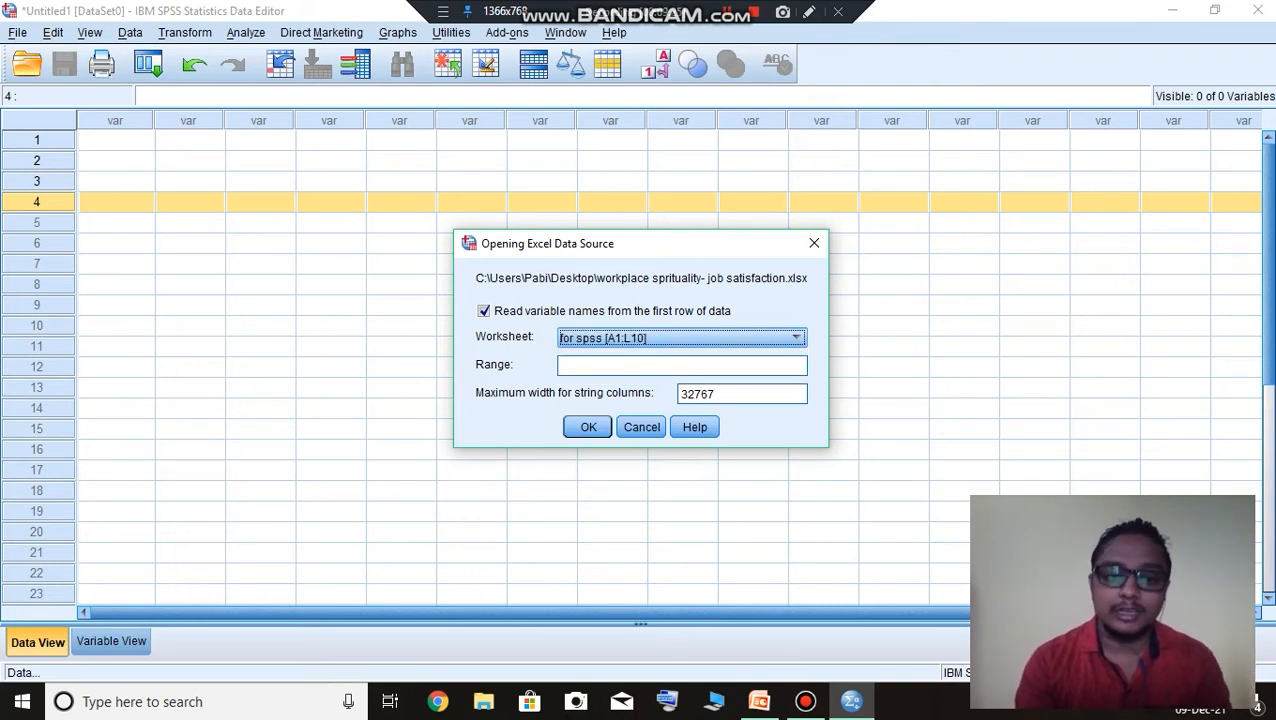
key(Return)
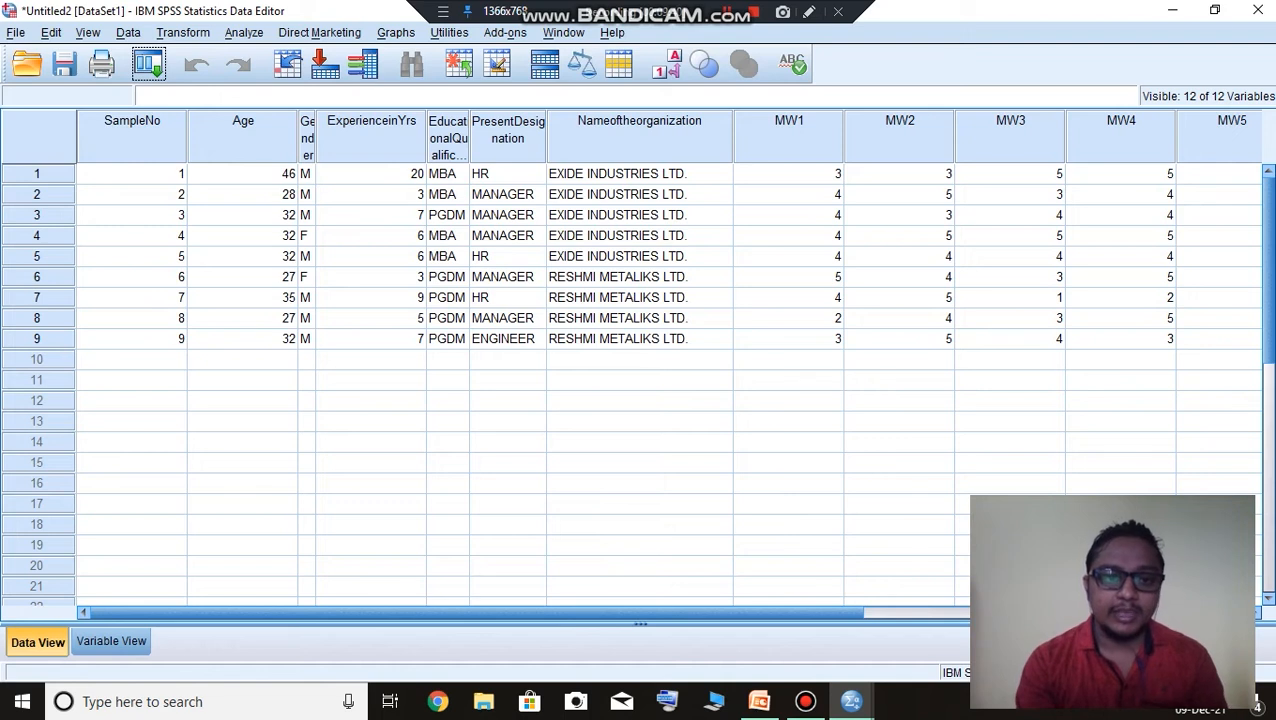
- Widen the Gender column in the data grid until its name fits on one line, and show the Variable View
drag(315, 137, 366, 137)
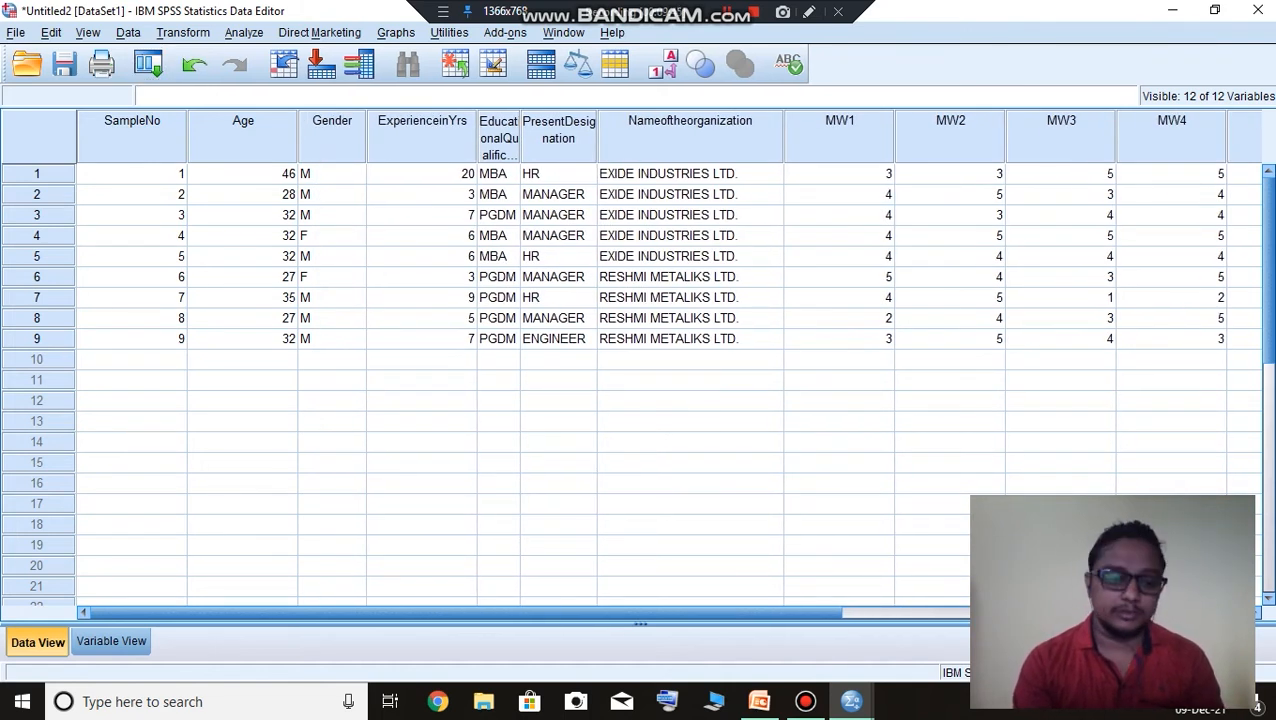
click(111, 641)
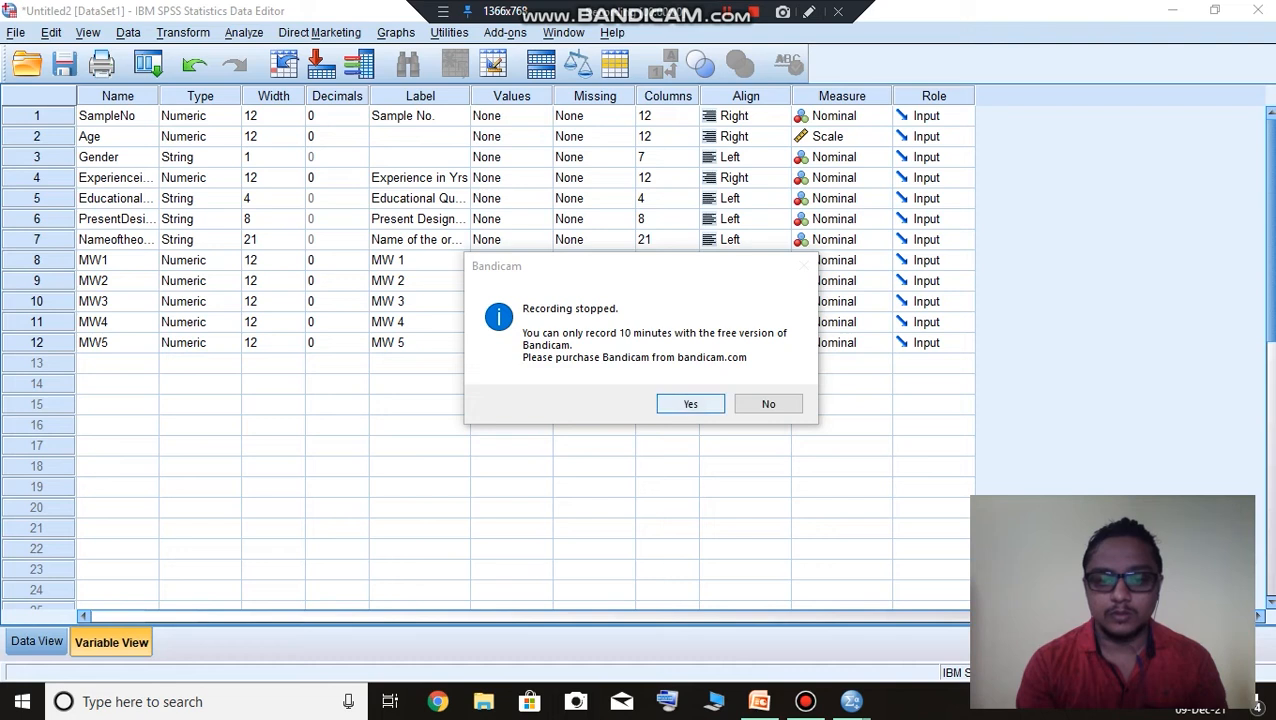
key(Right)
key(Return)
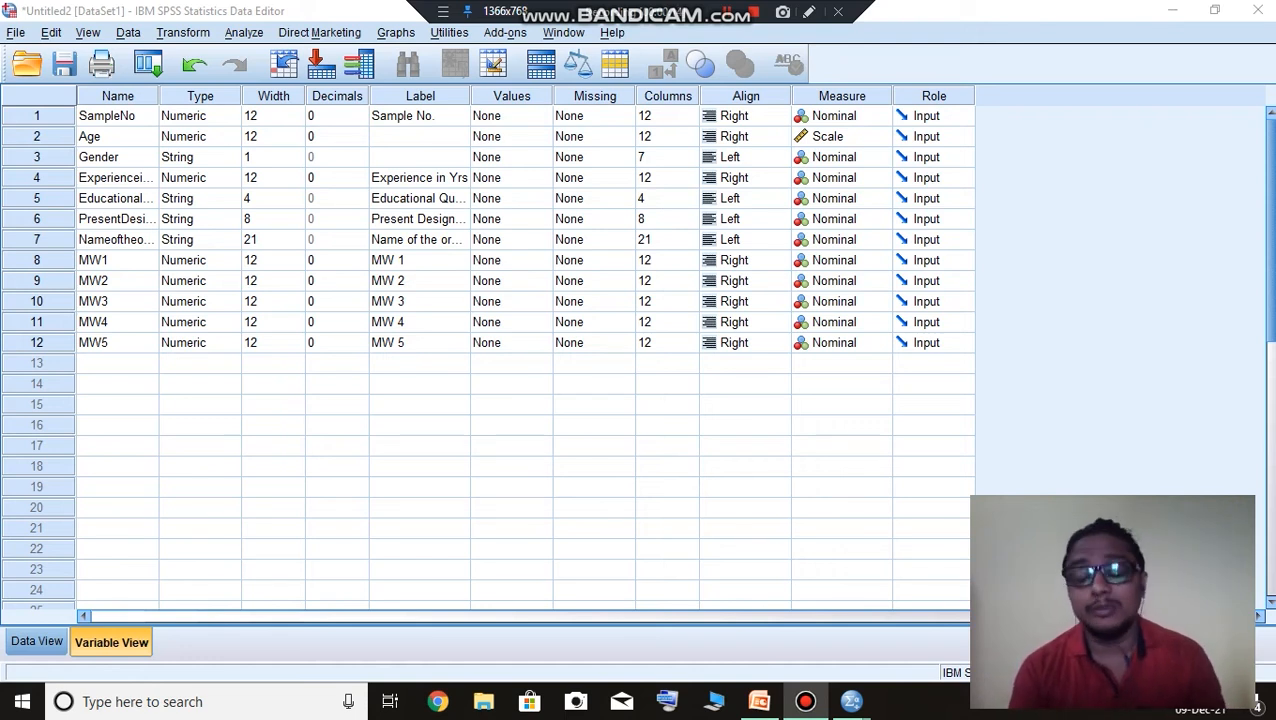
- Set the measurement level of Gender to Ordinal and of Experience in Yrs to Scale
click(880, 157)
click(838, 176)
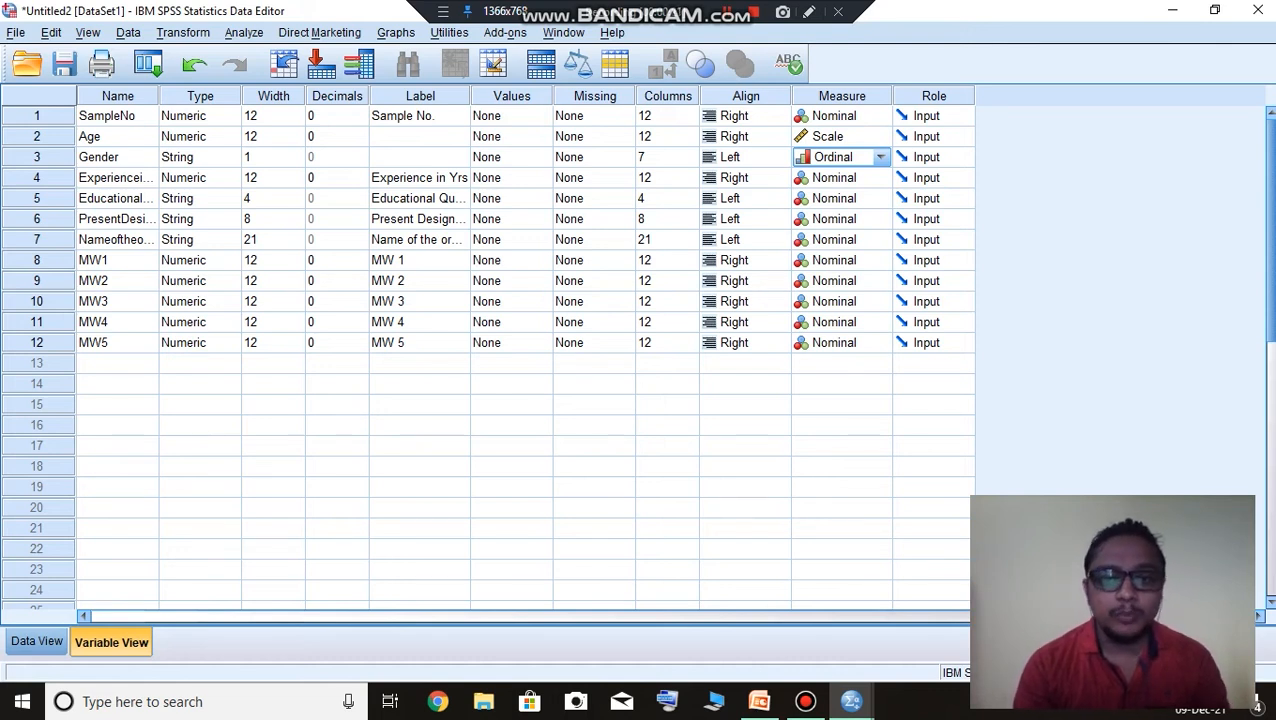
click(880, 178)
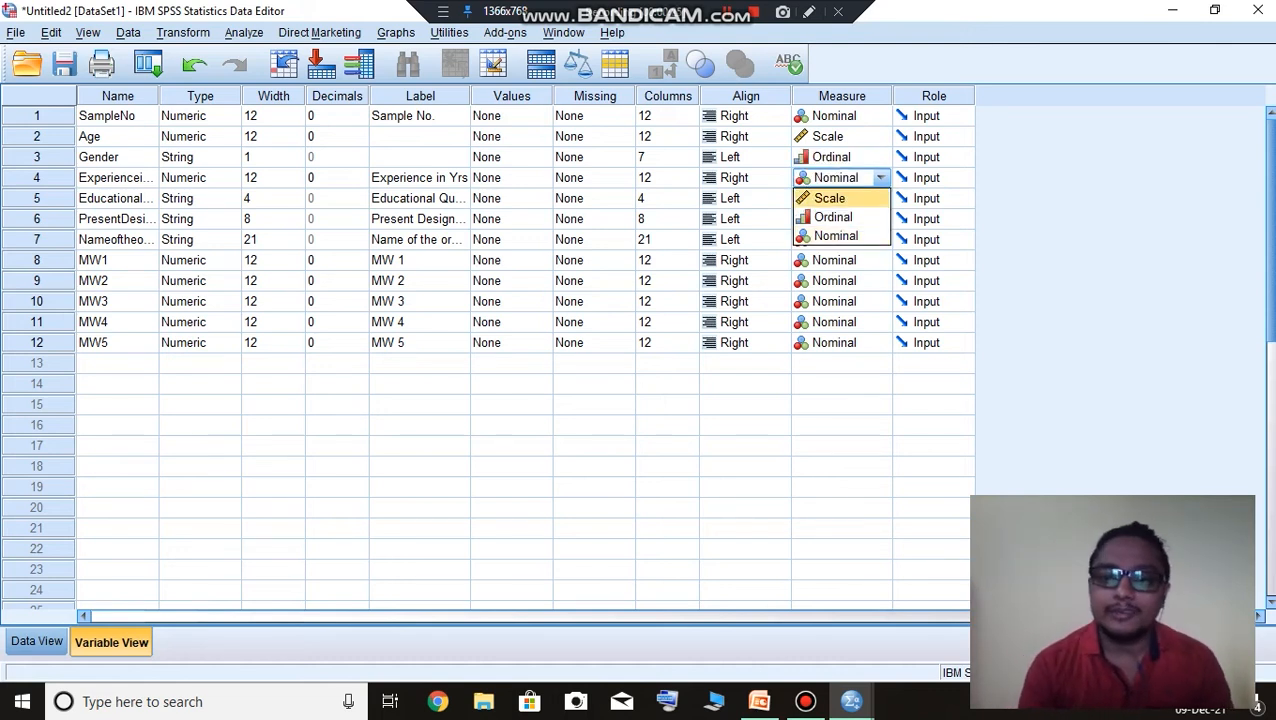
click(830, 198)
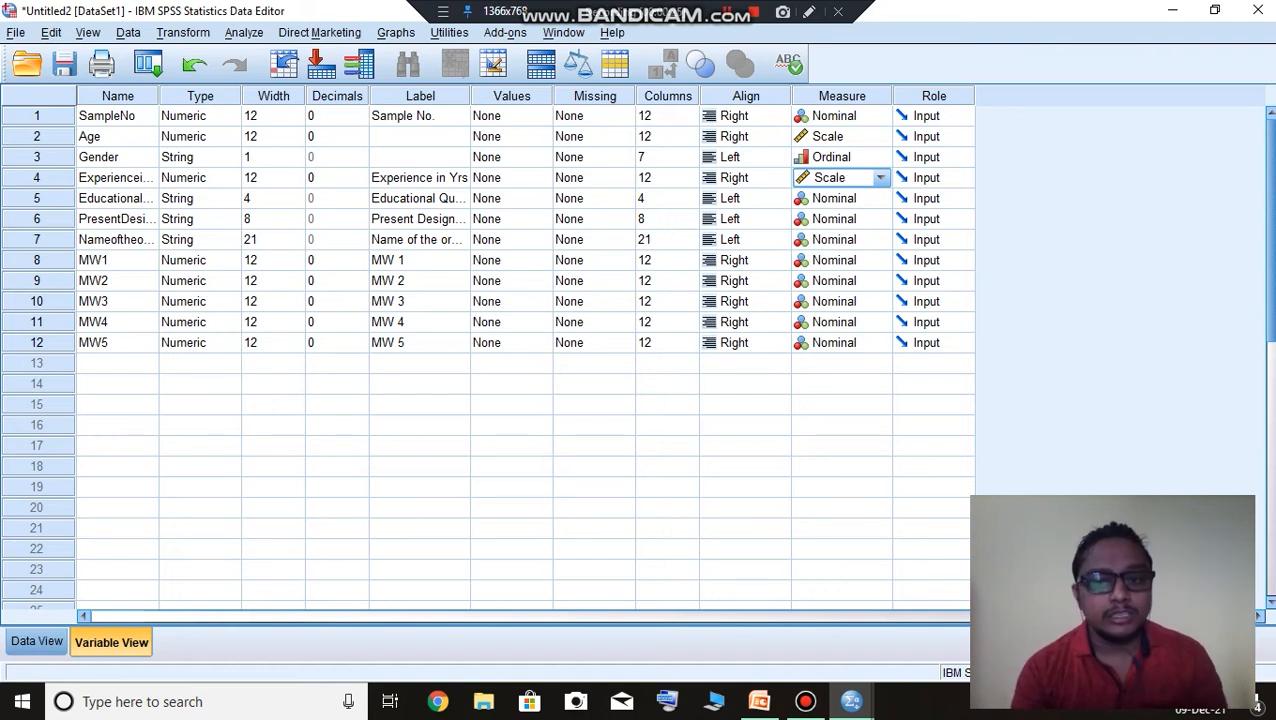
- Set the measurement level of Educational Qualification, Present Designation and Name of the organization to Ordinal
click(880, 198)
click(834, 219)
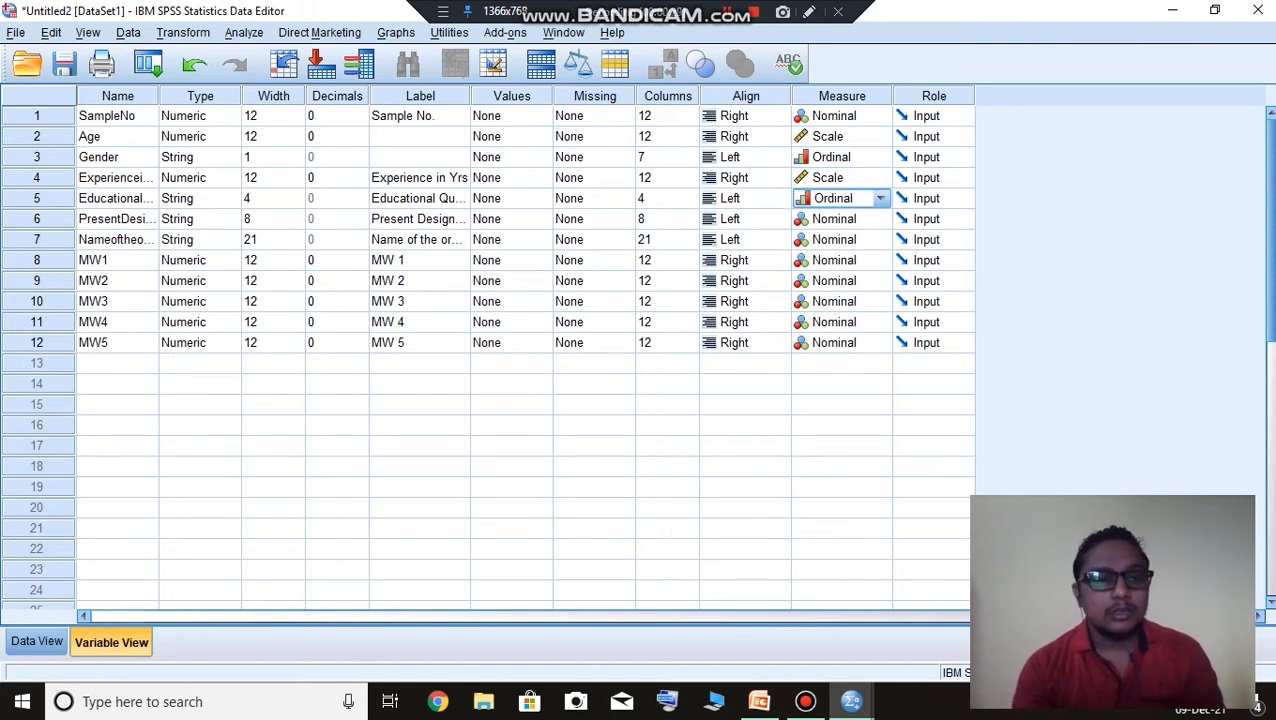
click(880, 219)
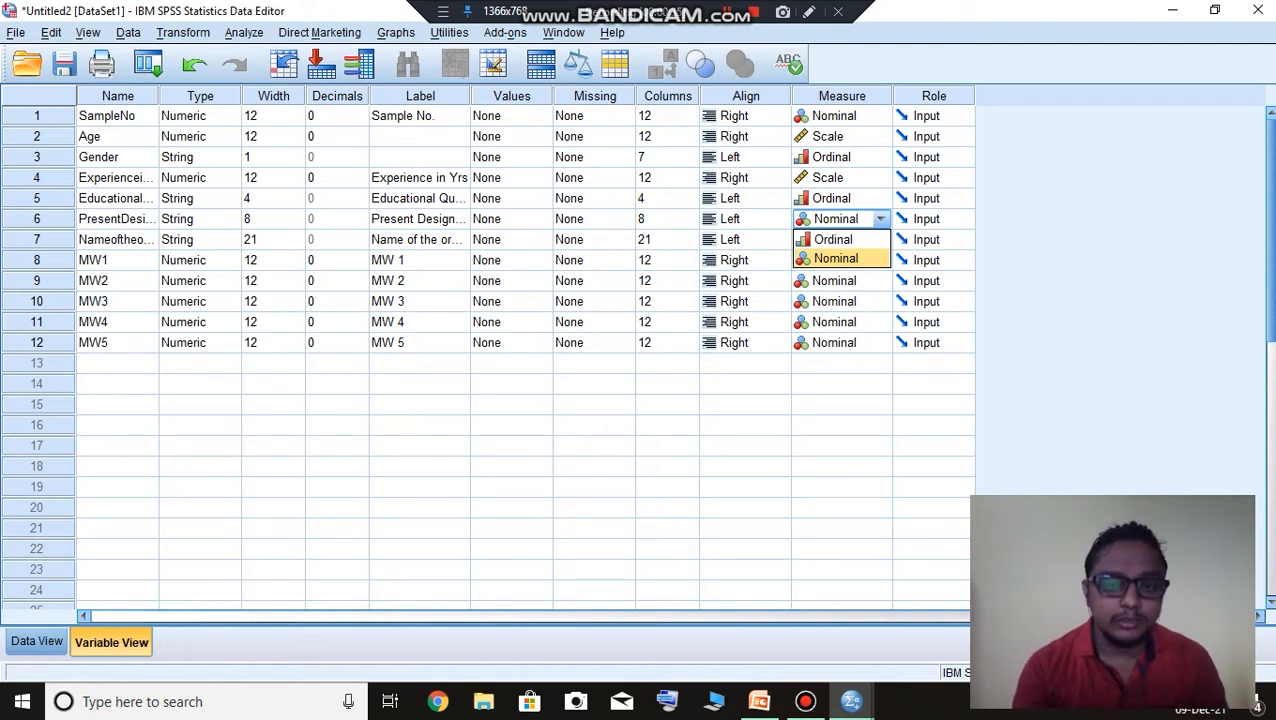
click(834, 240)
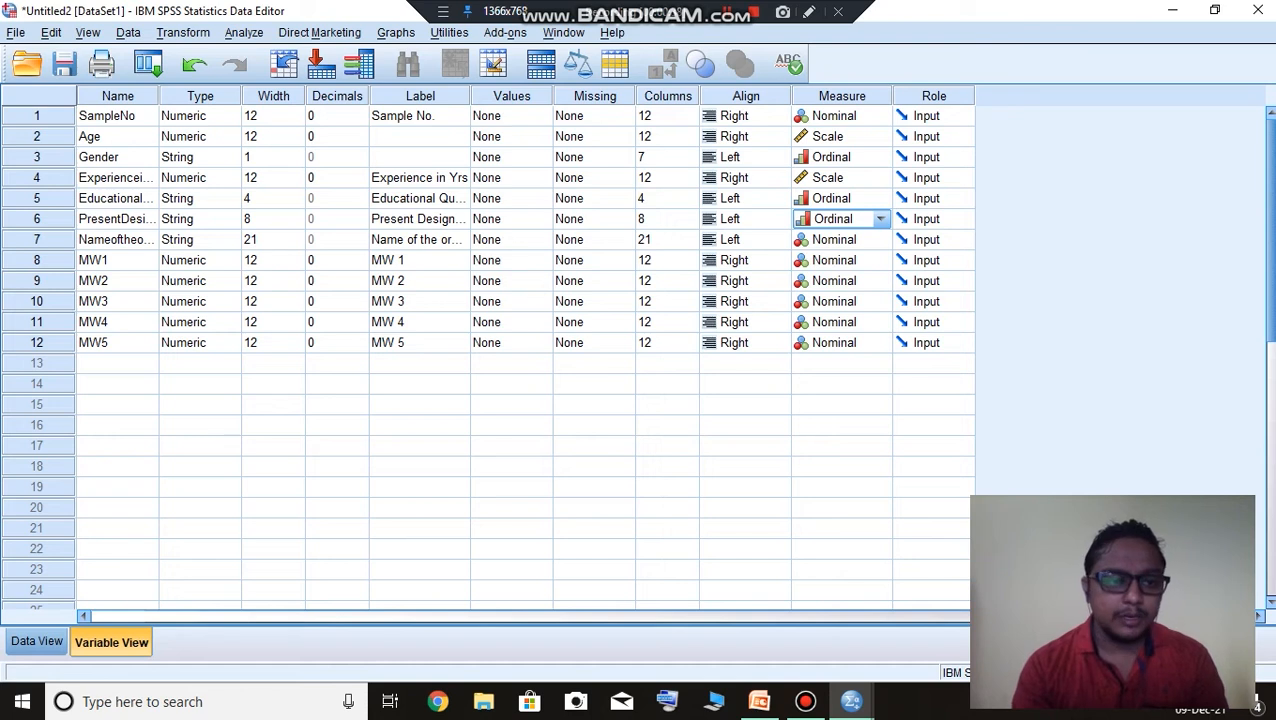
click(836, 240)
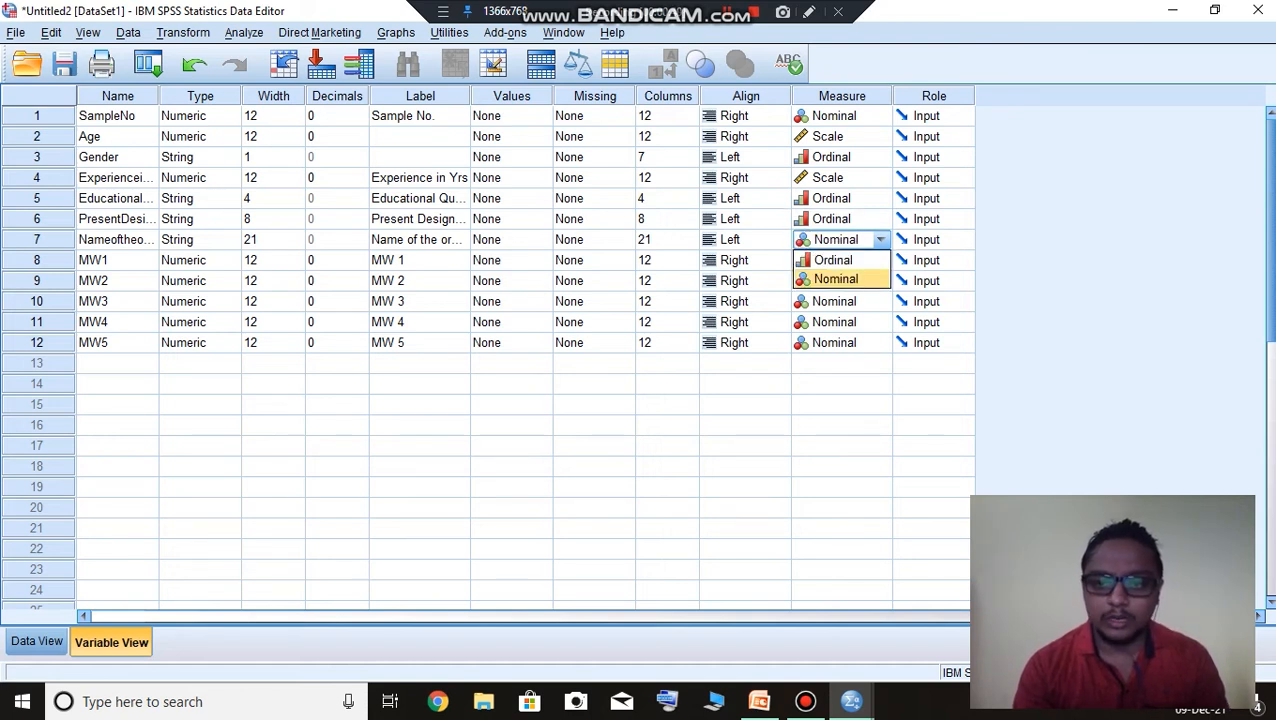
click(836, 260)
- Set the measurement level of all five variables MW1 to MW5 to Ordinal
click(836, 260)
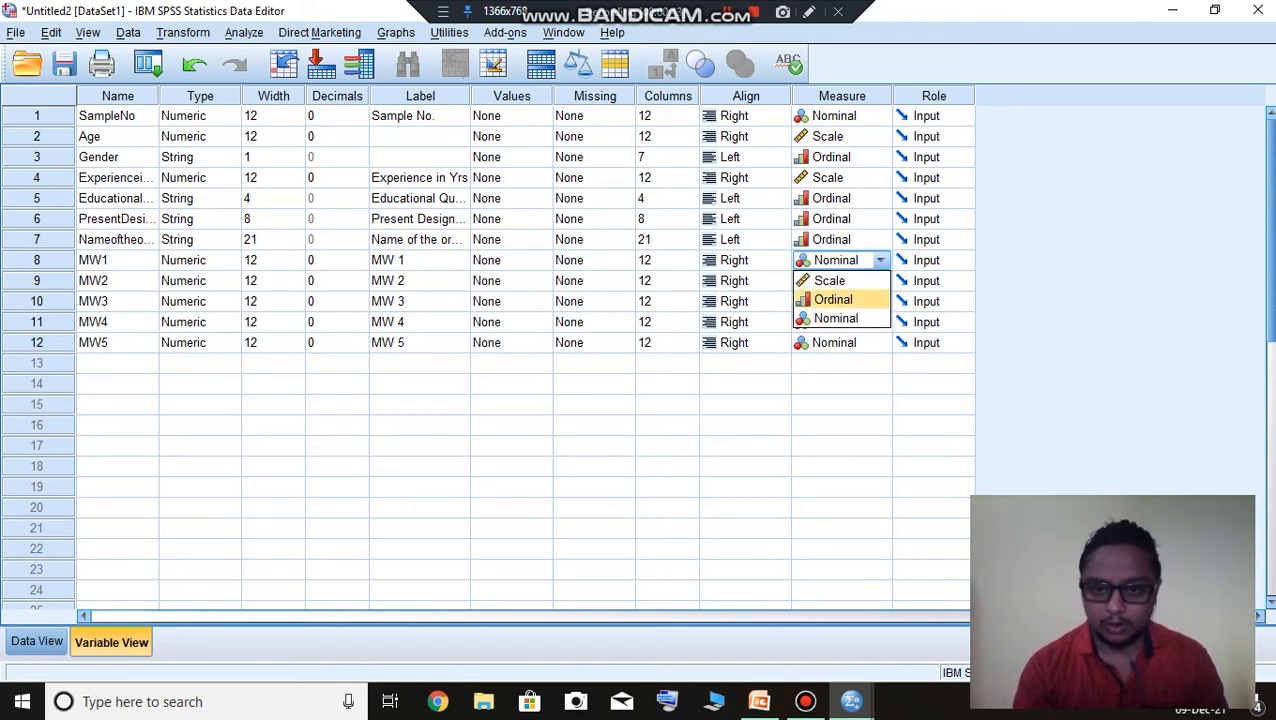
click(834, 300)
click(834, 301)
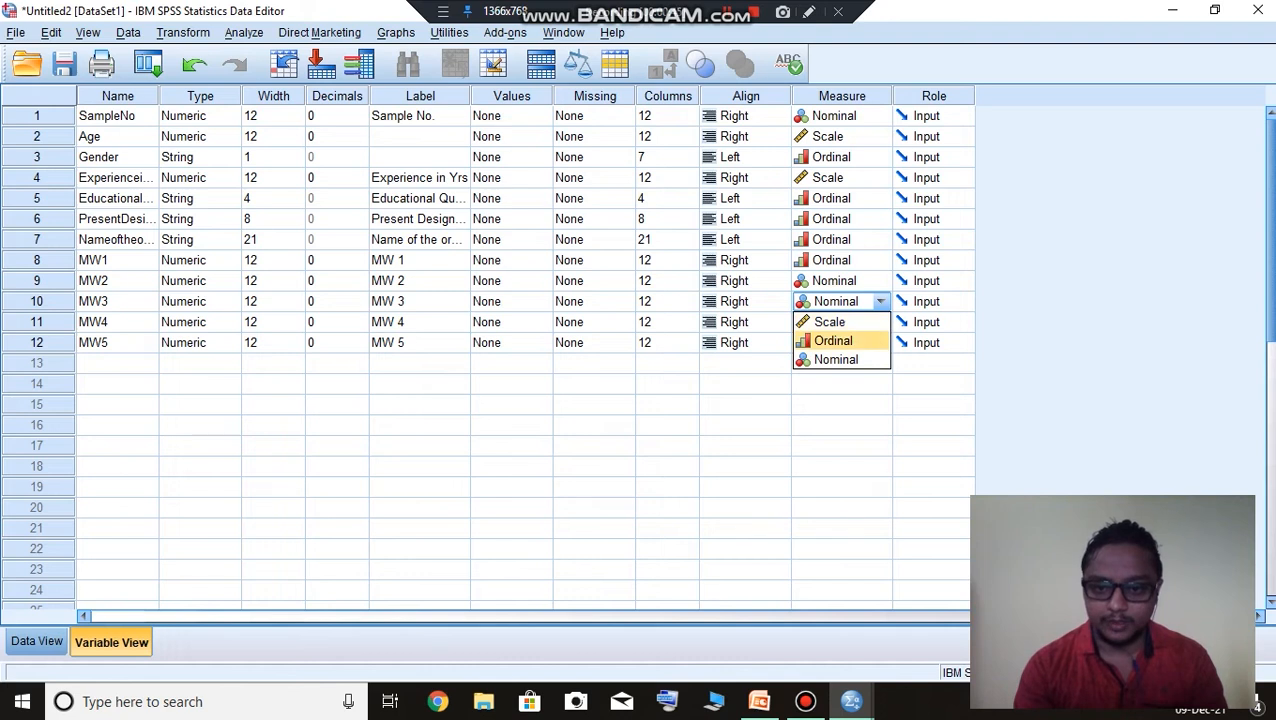
click(834, 342)
click(836, 280)
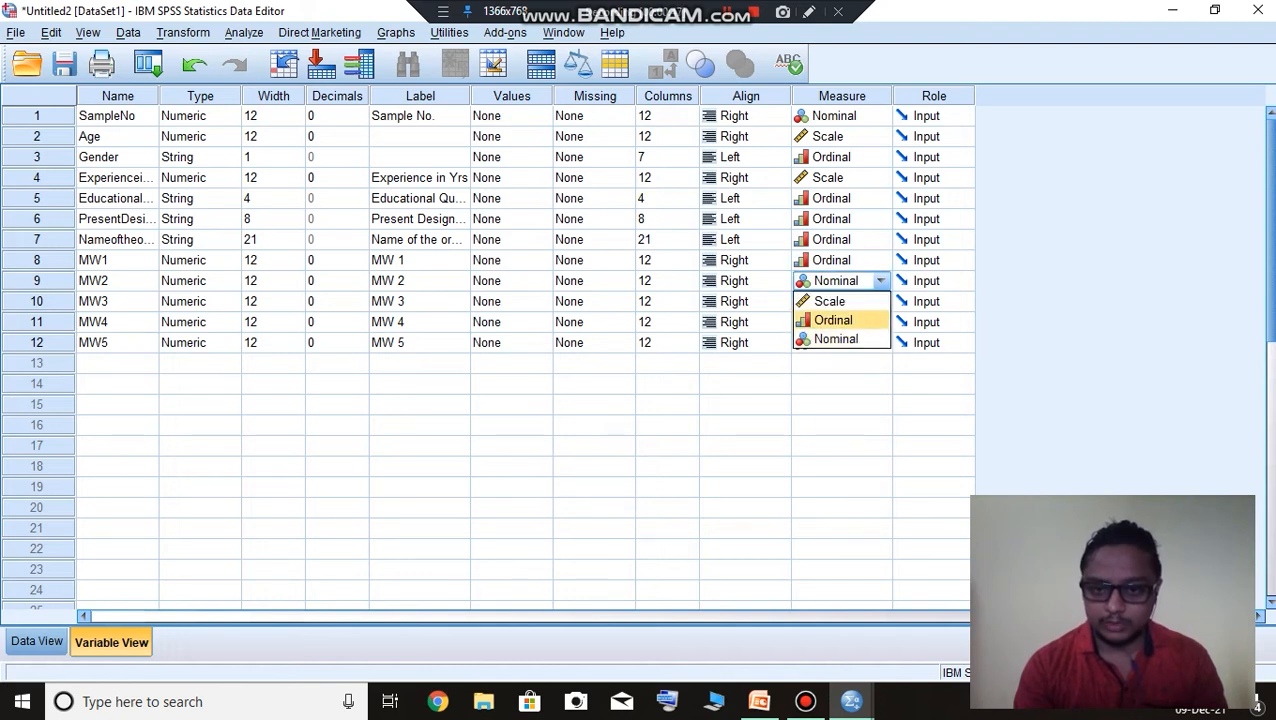
click(834, 321)
click(834, 321)
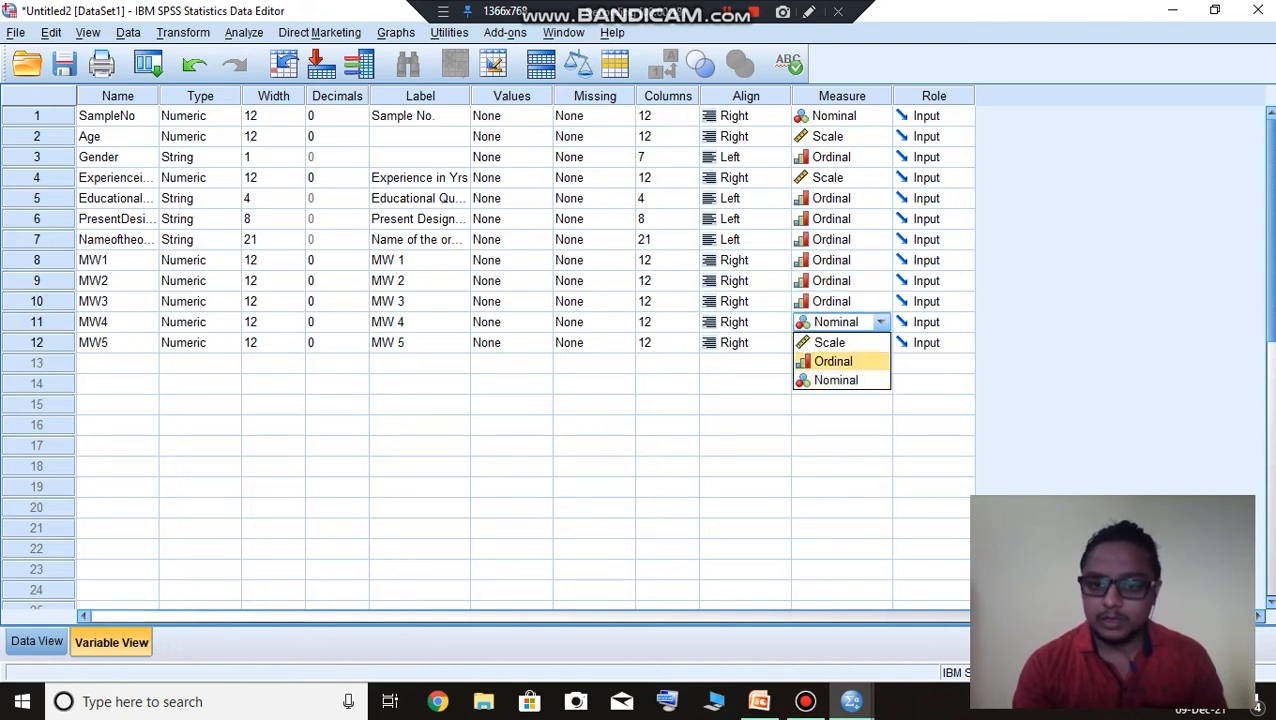
click(834, 362)
click(834, 342)
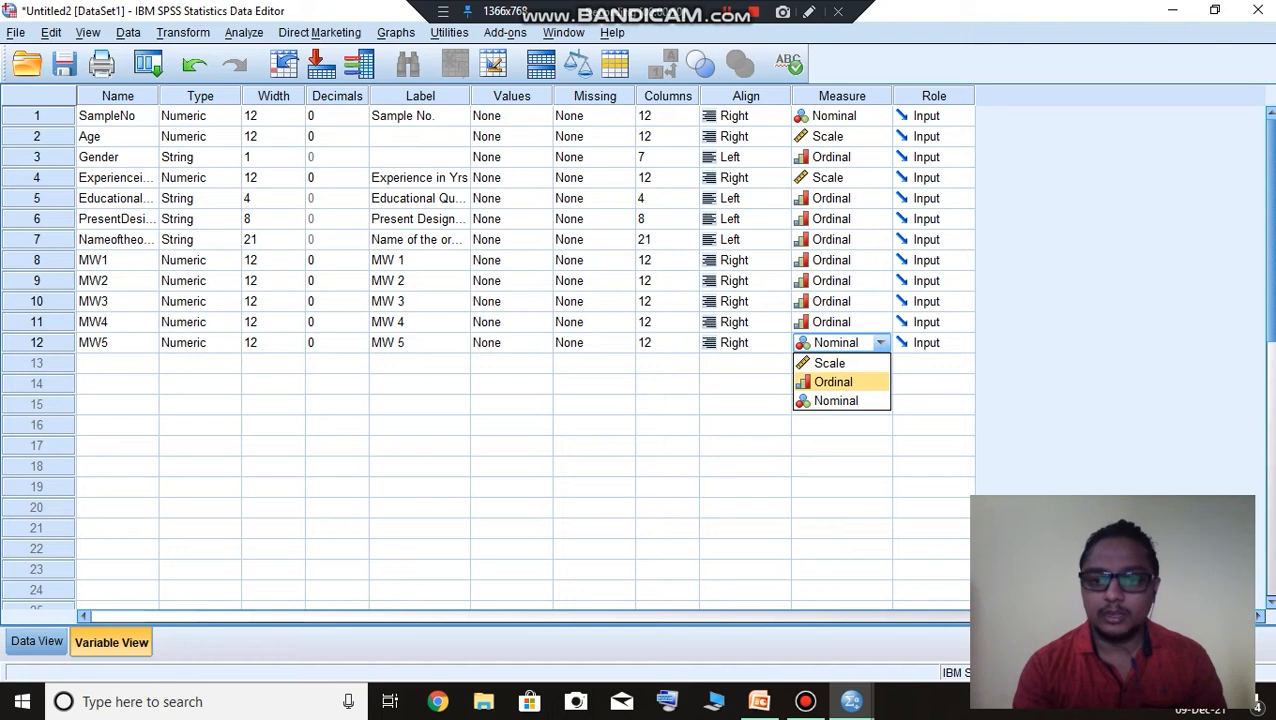
click(834, 382)
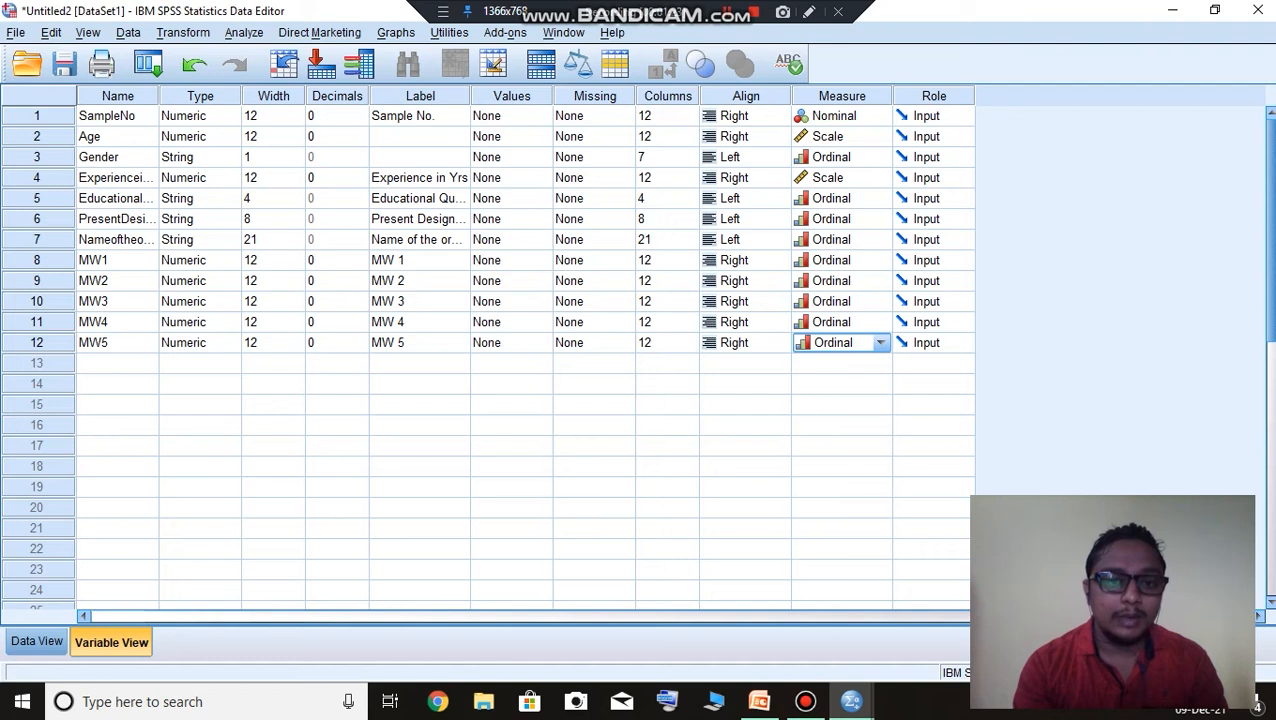
- Widen the Label column until the full labels fit, and add the value label 1 = Male to Gender
drag(470, 96, 543, 96)
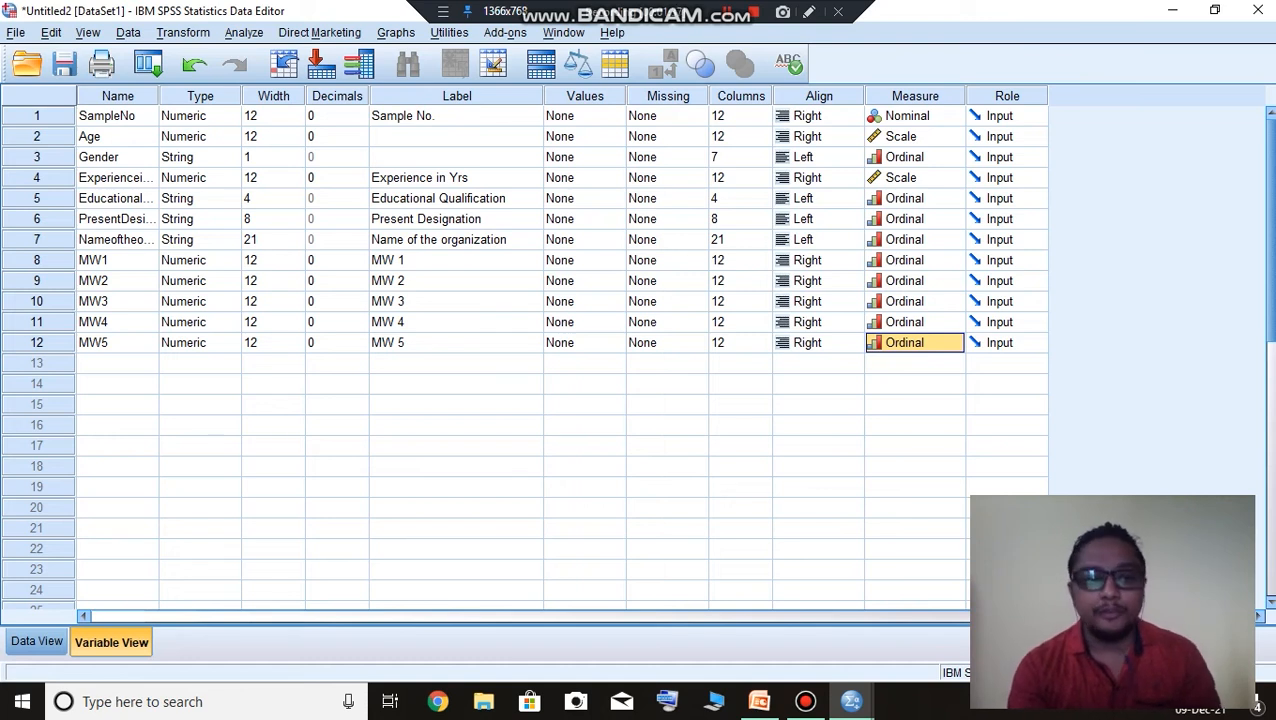
click(585, 157)
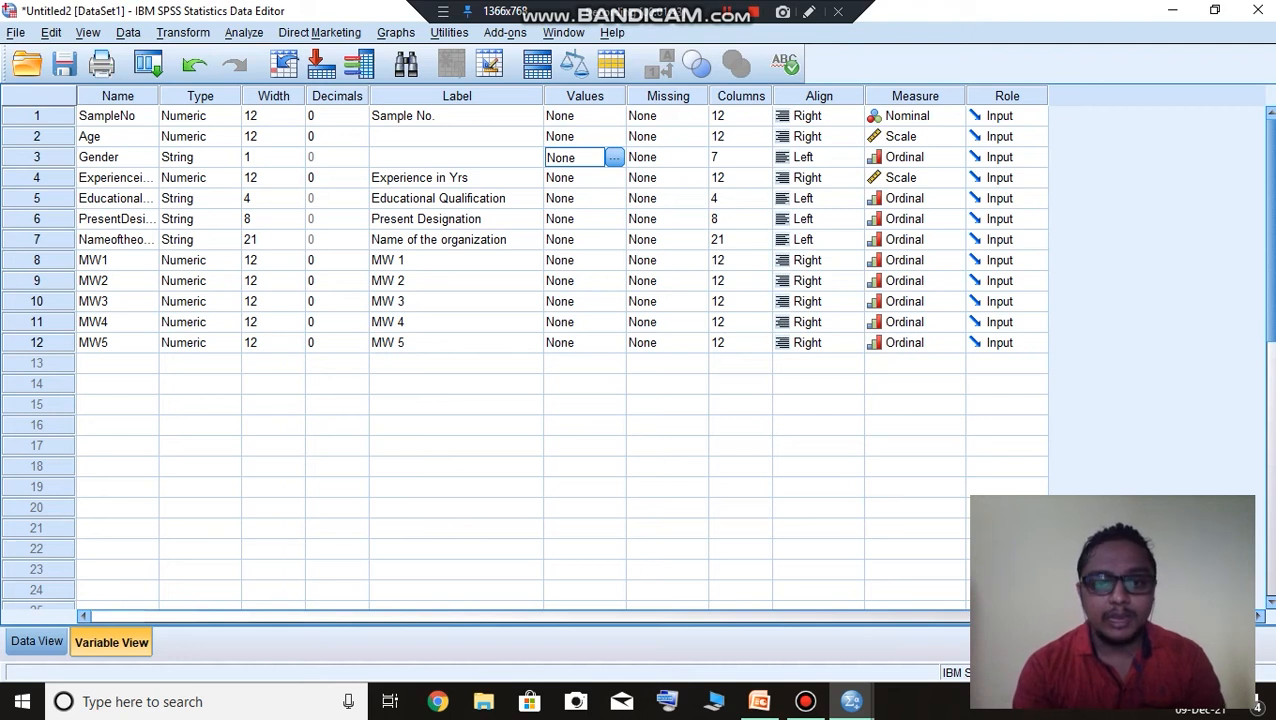
click(613, 157)
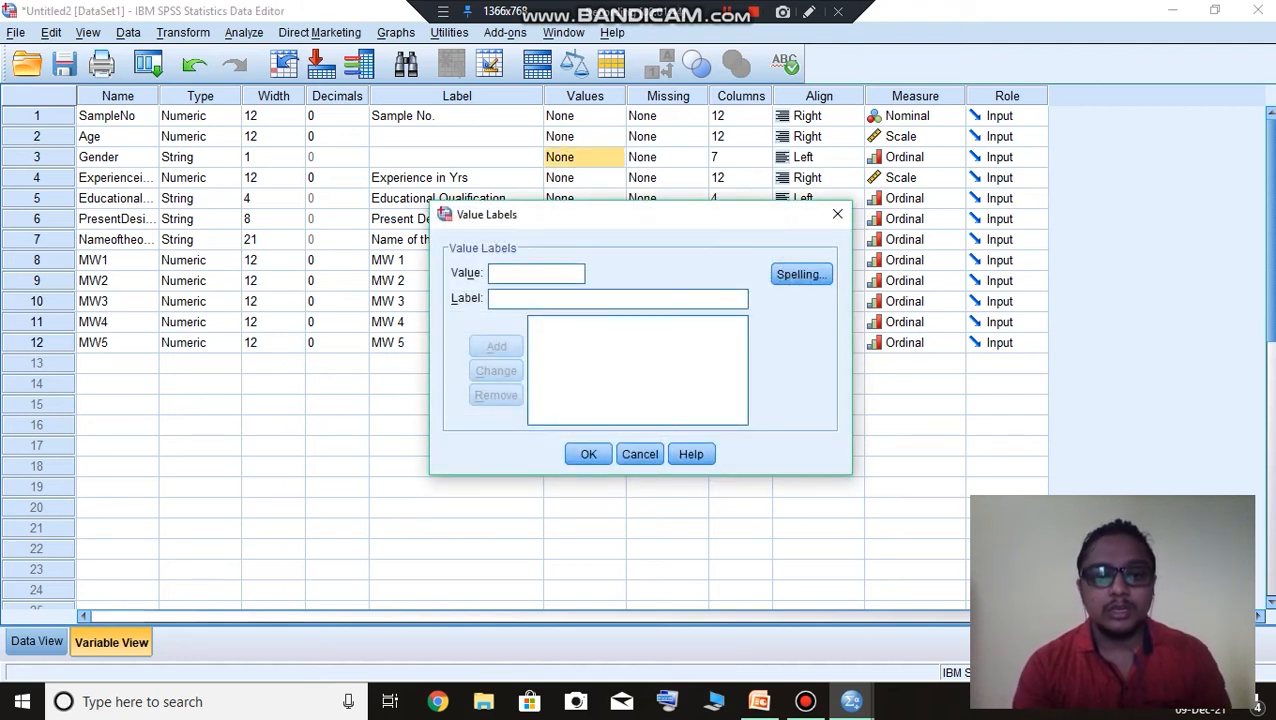
text(1)
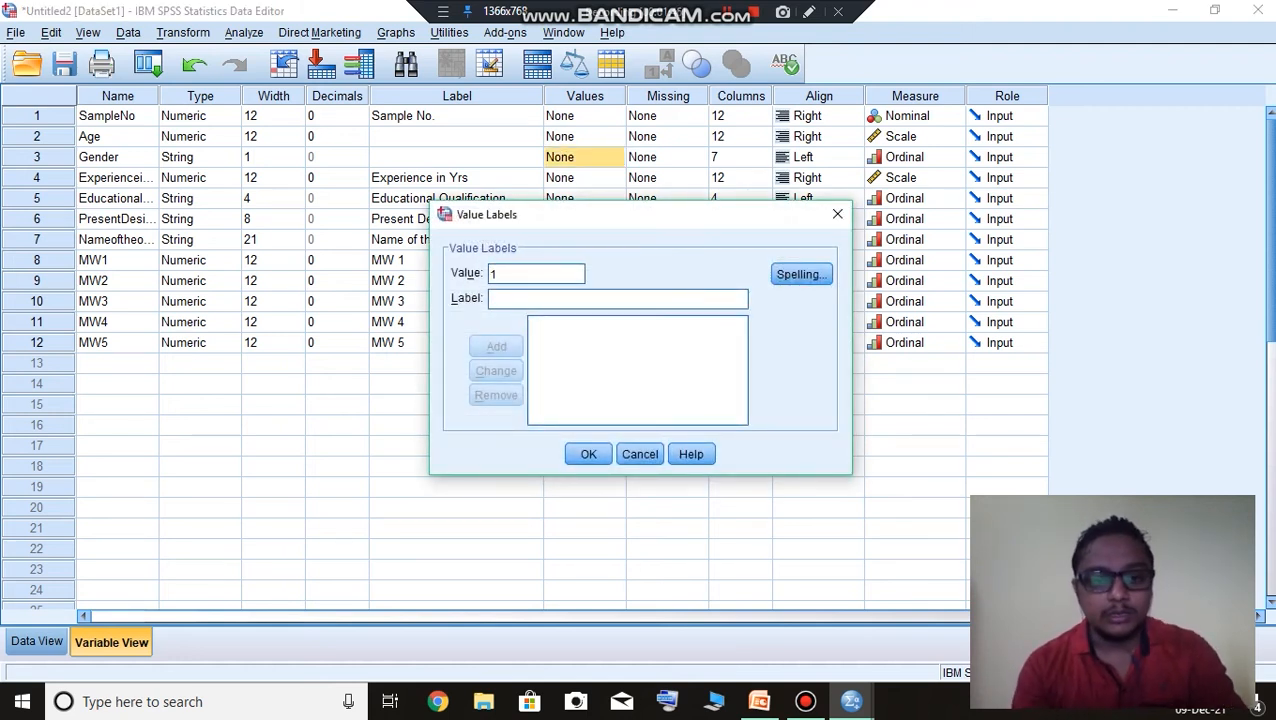
click(560, 299)
text(Male)
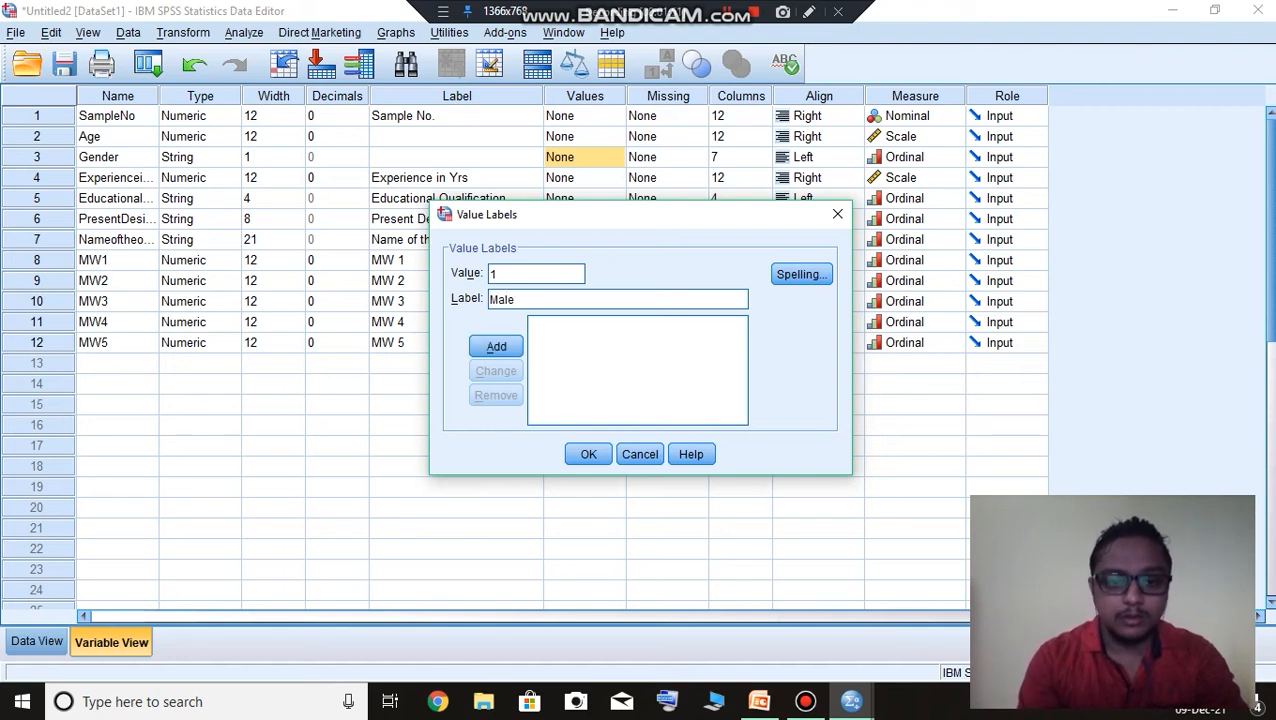
key(Return)
- Add the value label 2 = Female to Gender and apply both labels
text(2)
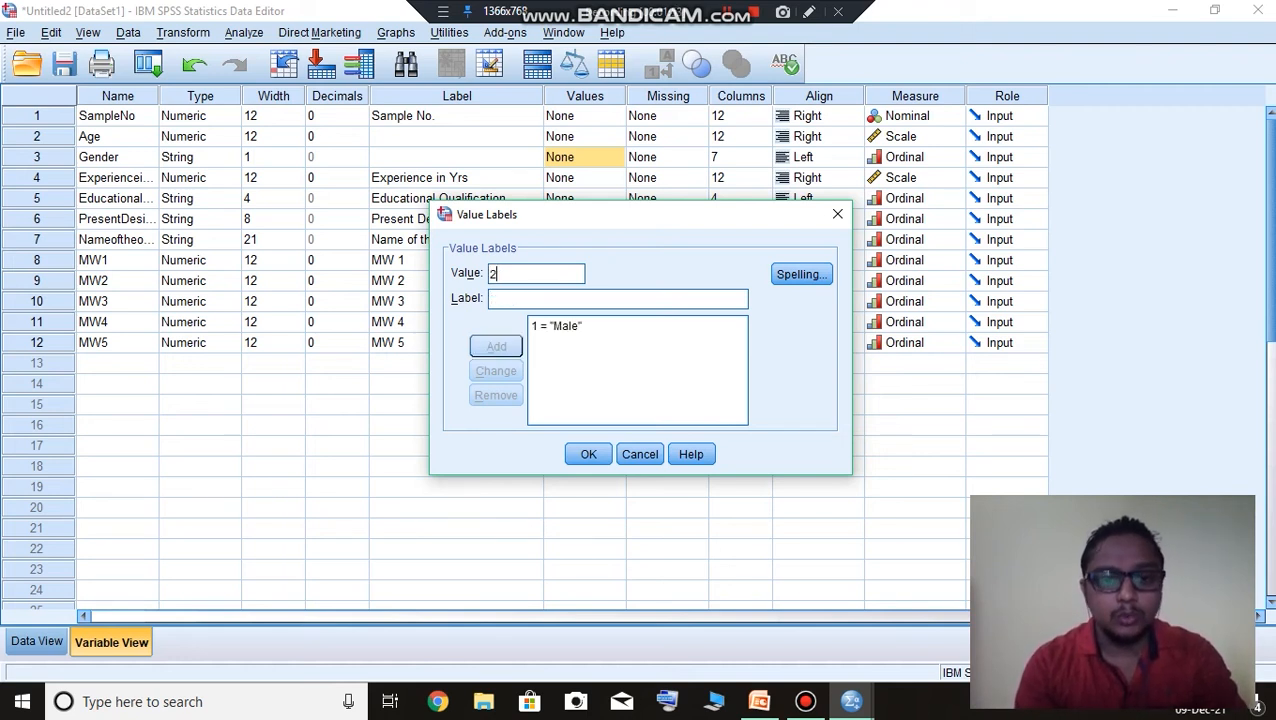
click(540, 299)
text(Female)
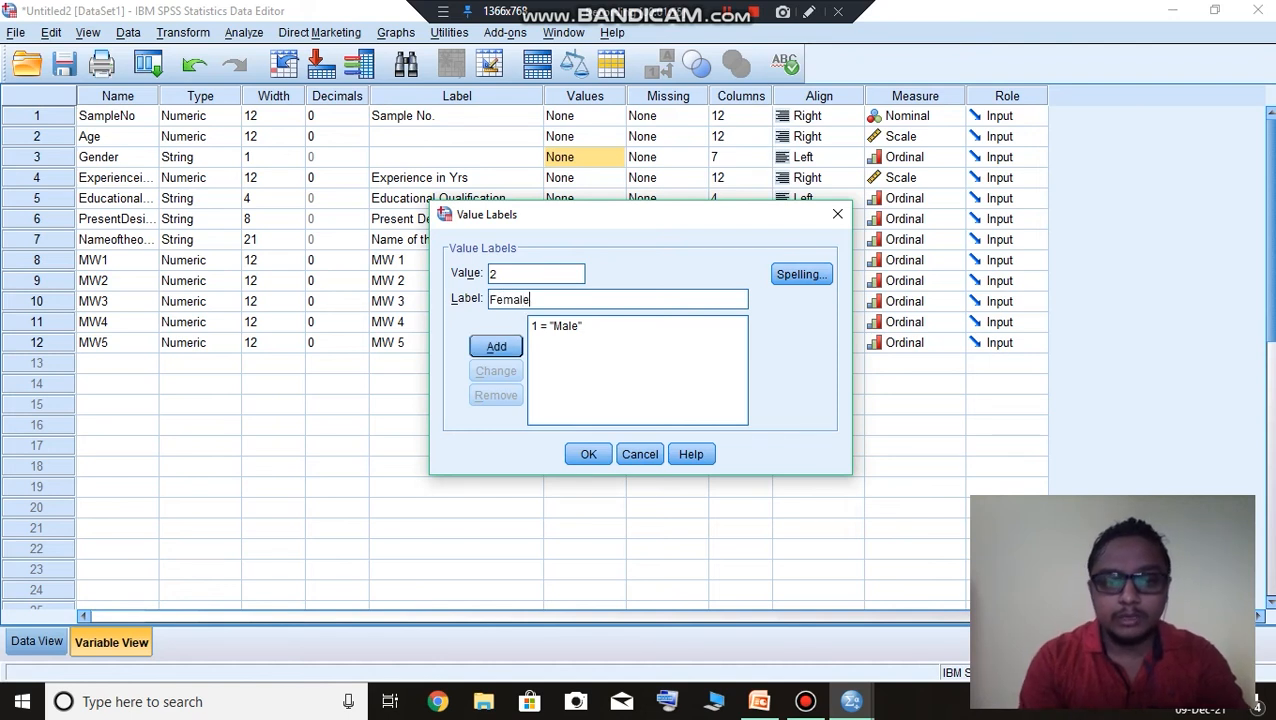
key(Return)
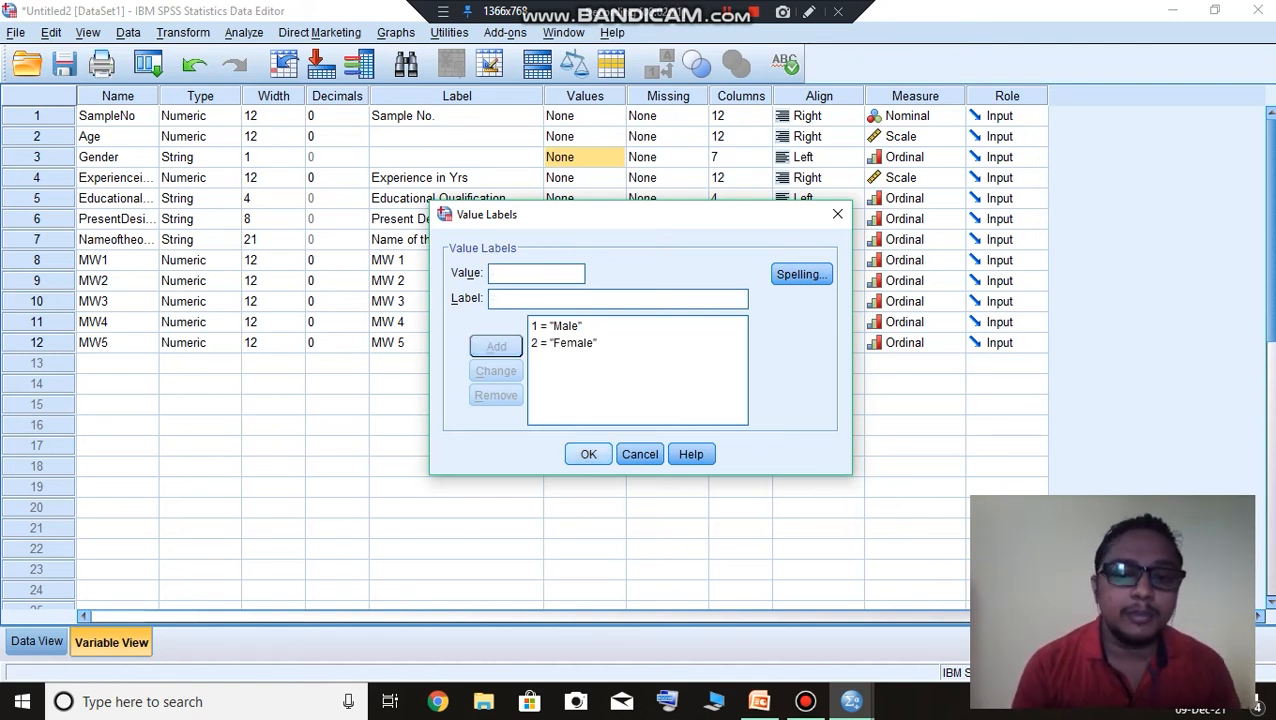
click(588, 454)
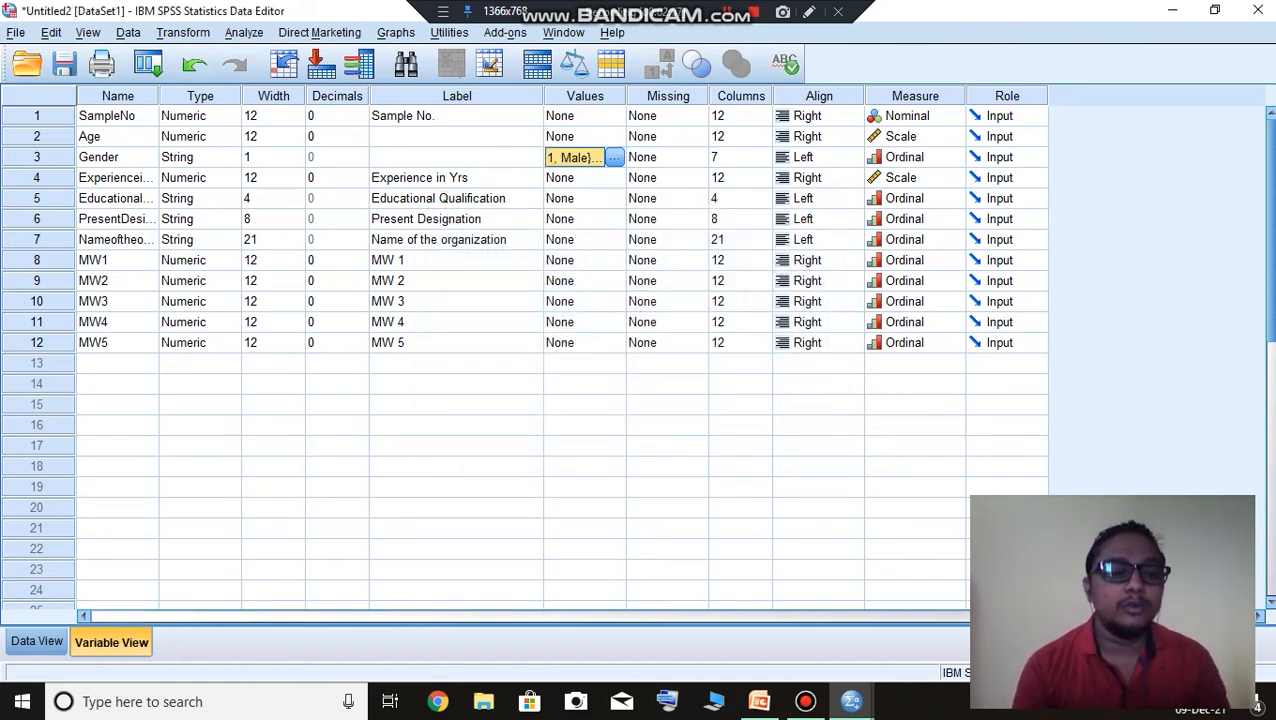
- Compare the Gender entries in the Data View with the variable's definition in the Variable View
click(36, 641)
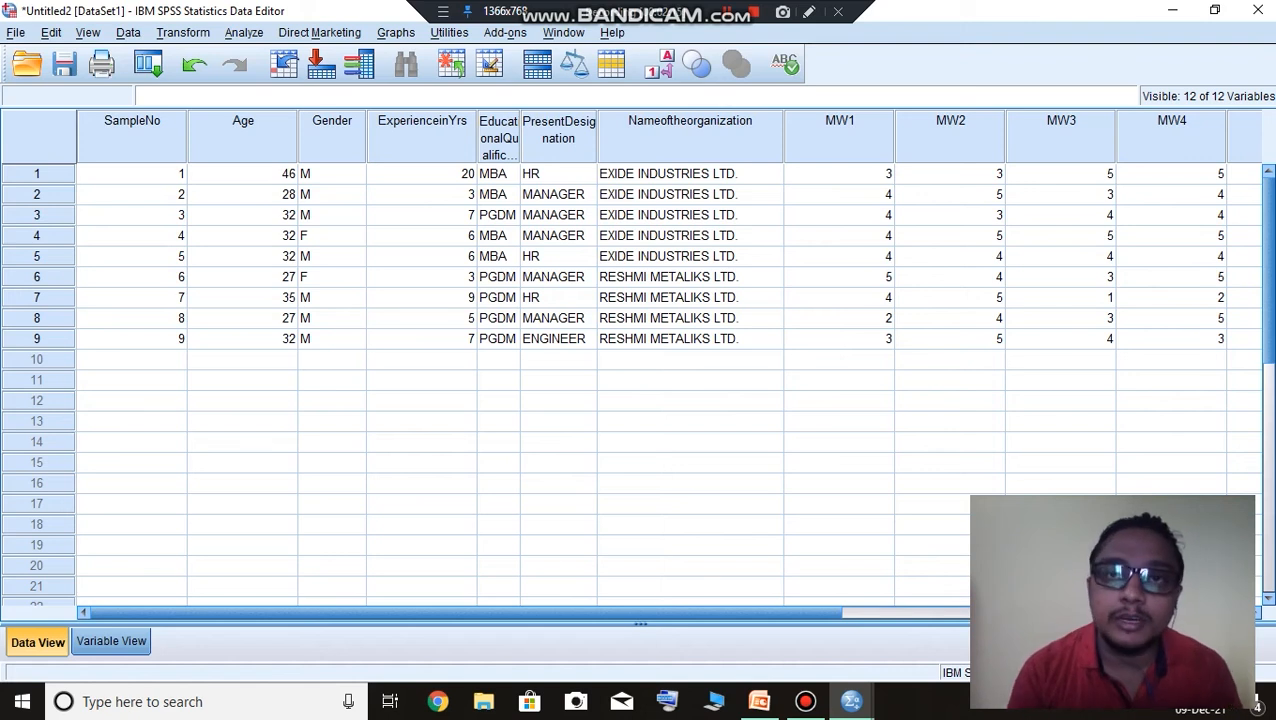
click(111, 641)
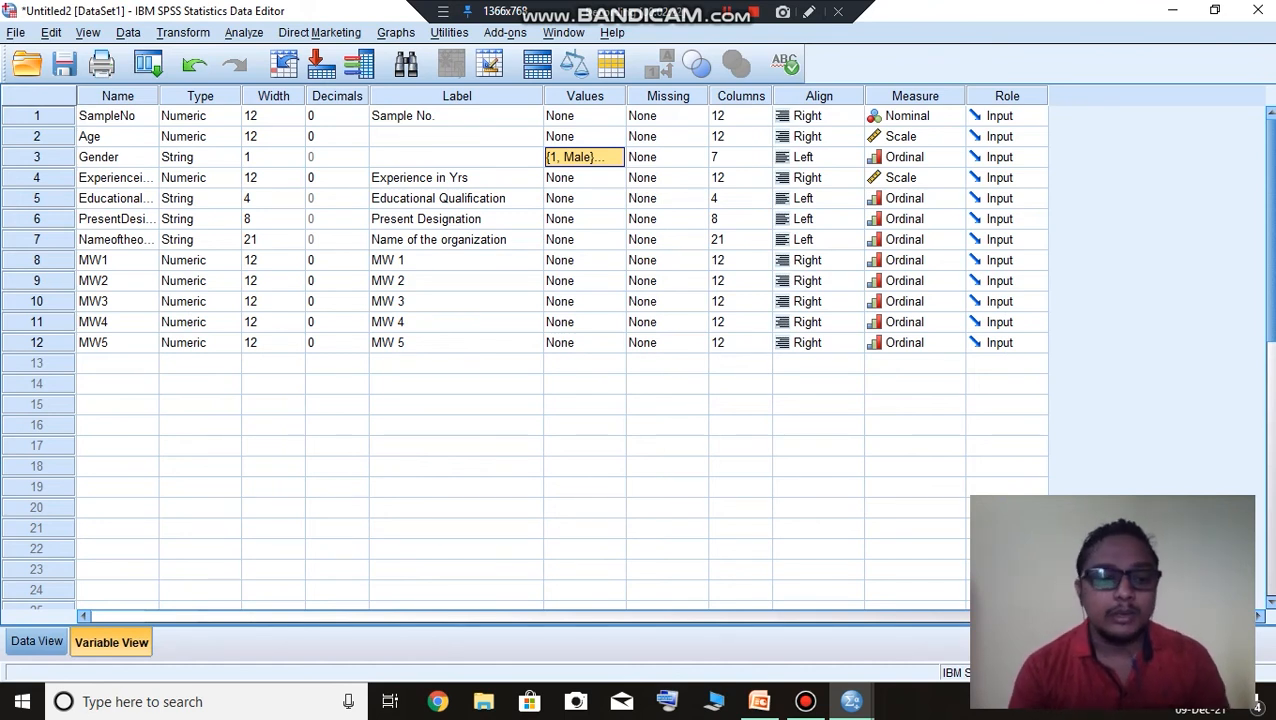
click(37, 641)
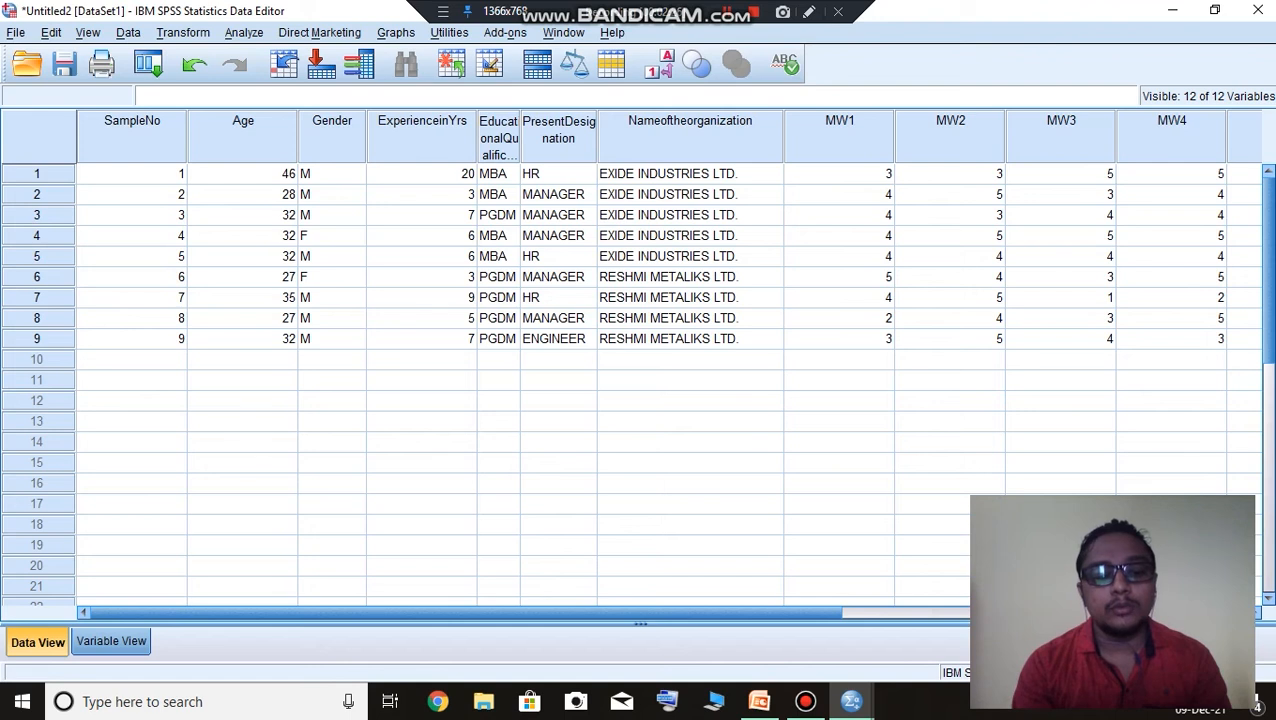
click(111, 641)
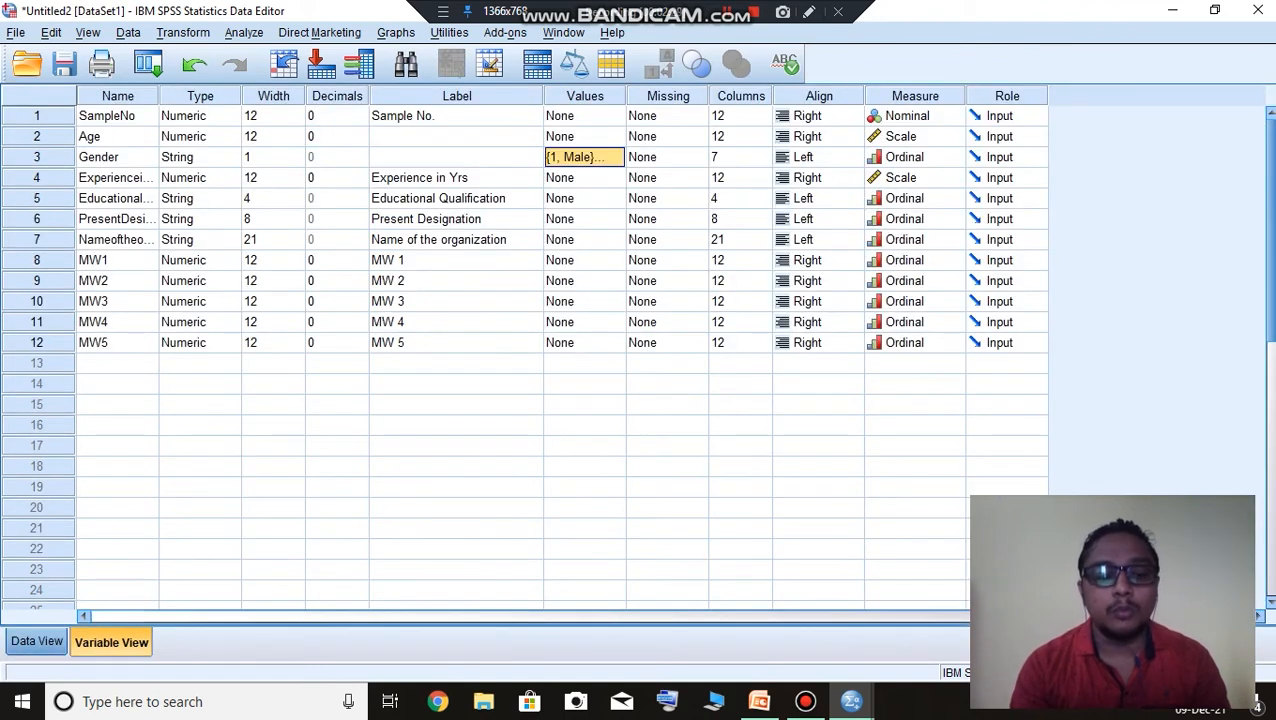
click(37, 641)
click(111, 641)
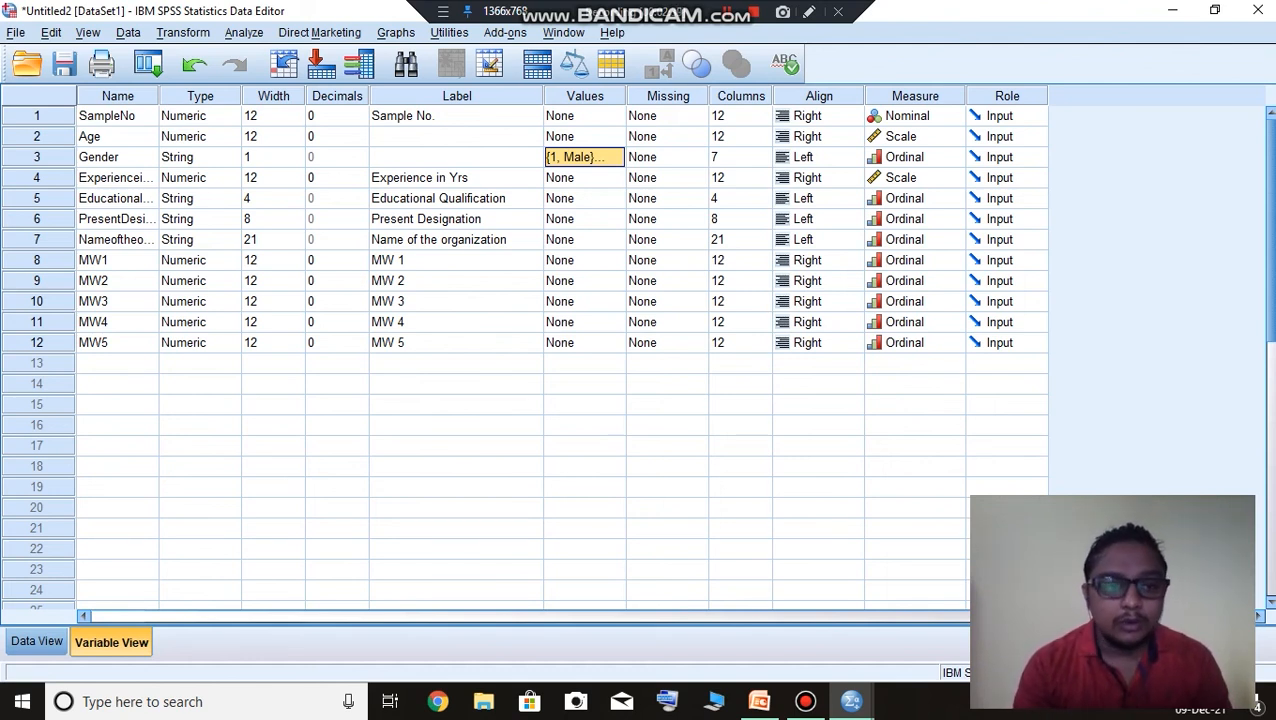
- Widen the Educational Qualification column in the data grid until its name fits on two lines, and return to the Variable View
click(37, 641)
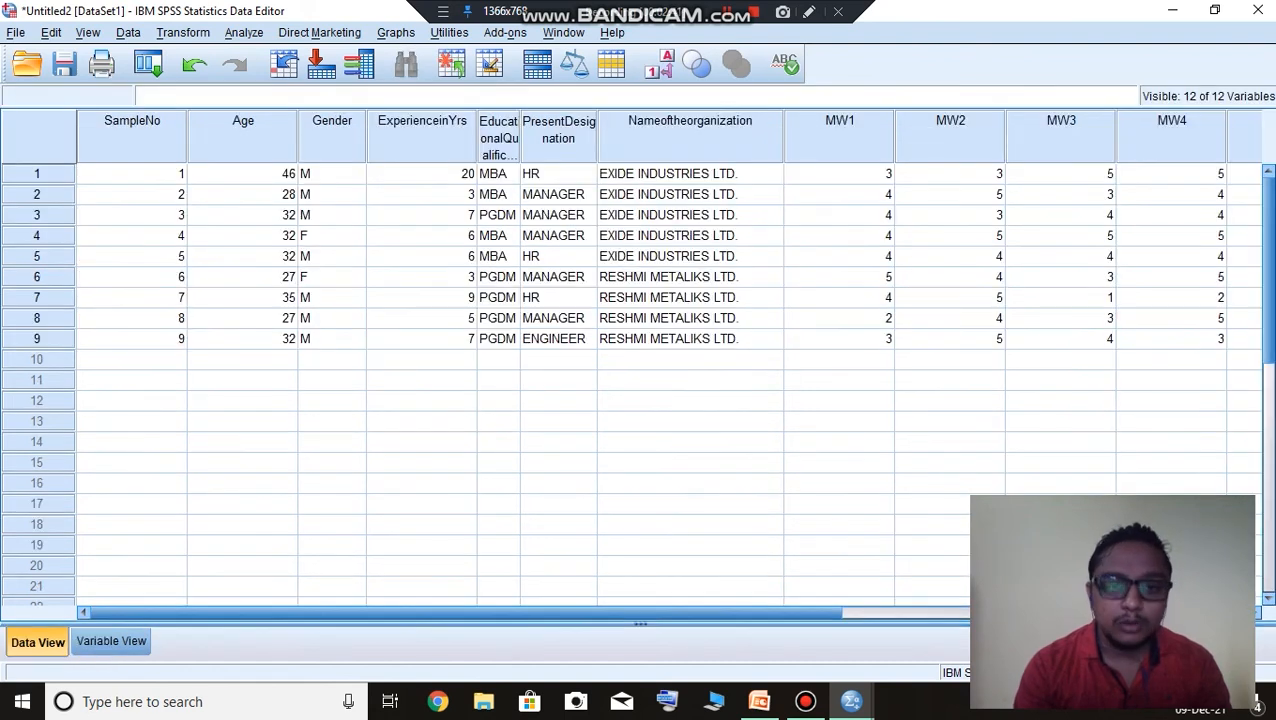
drag(520, 135, 571, 135)
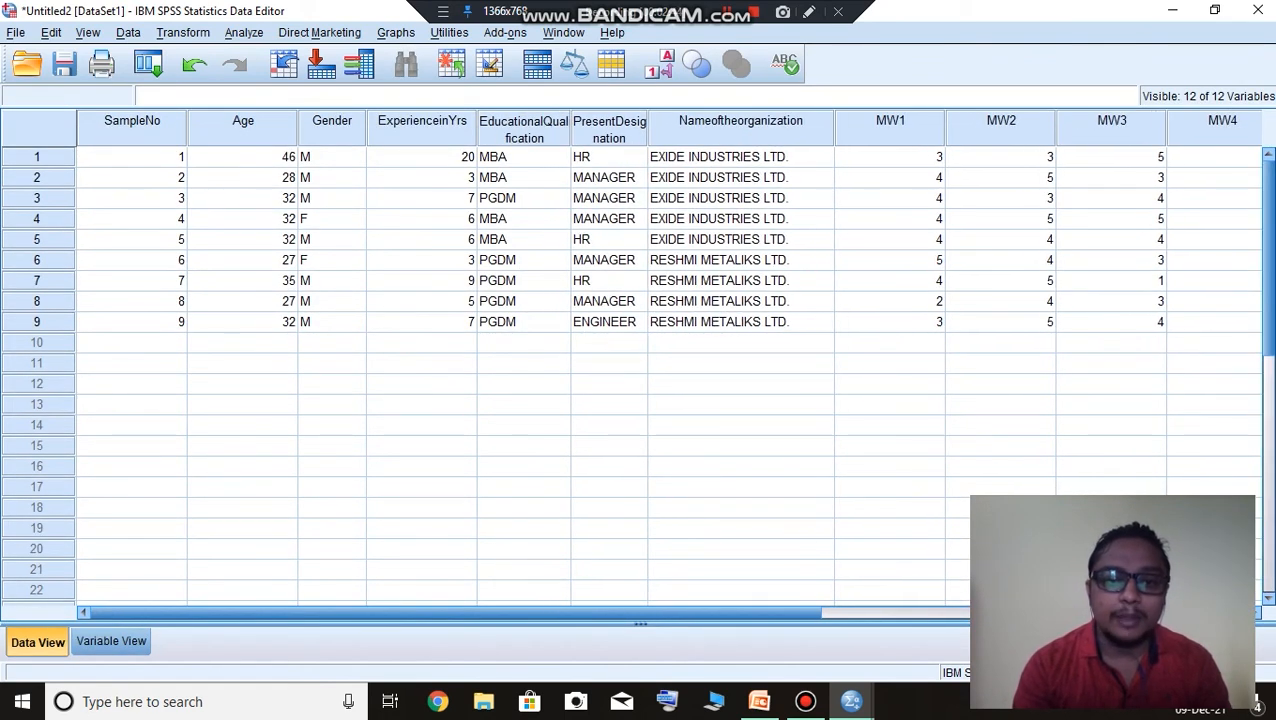
click(111, 641)
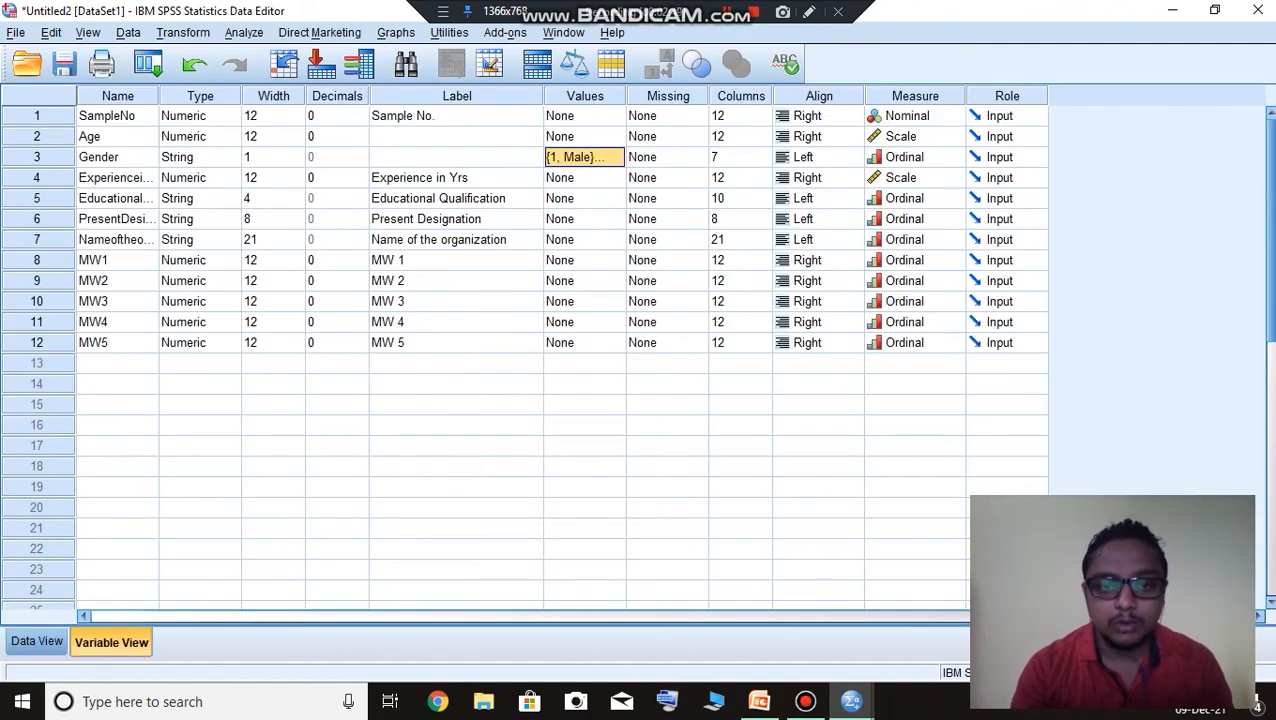
- Add the value label 1 = PGDM to the Educational Qualification variable
click(575, 198)
click(613, 198)
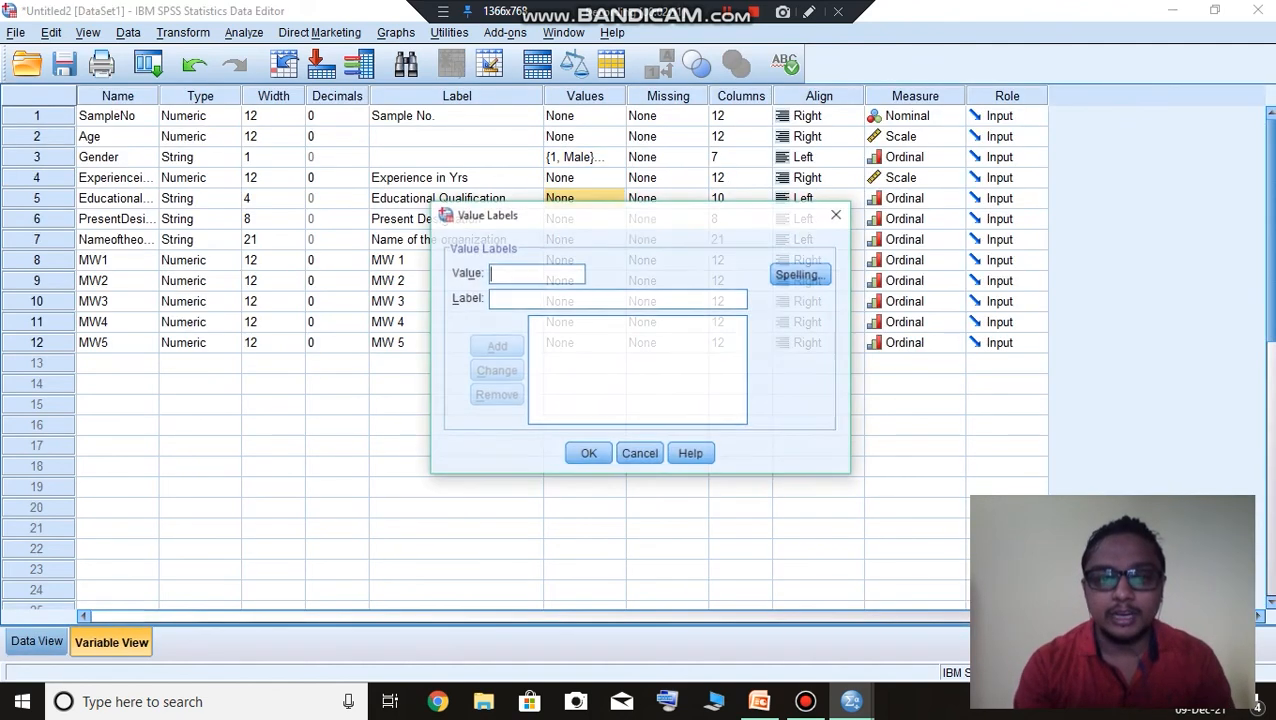
text(1)
click(520, 298)
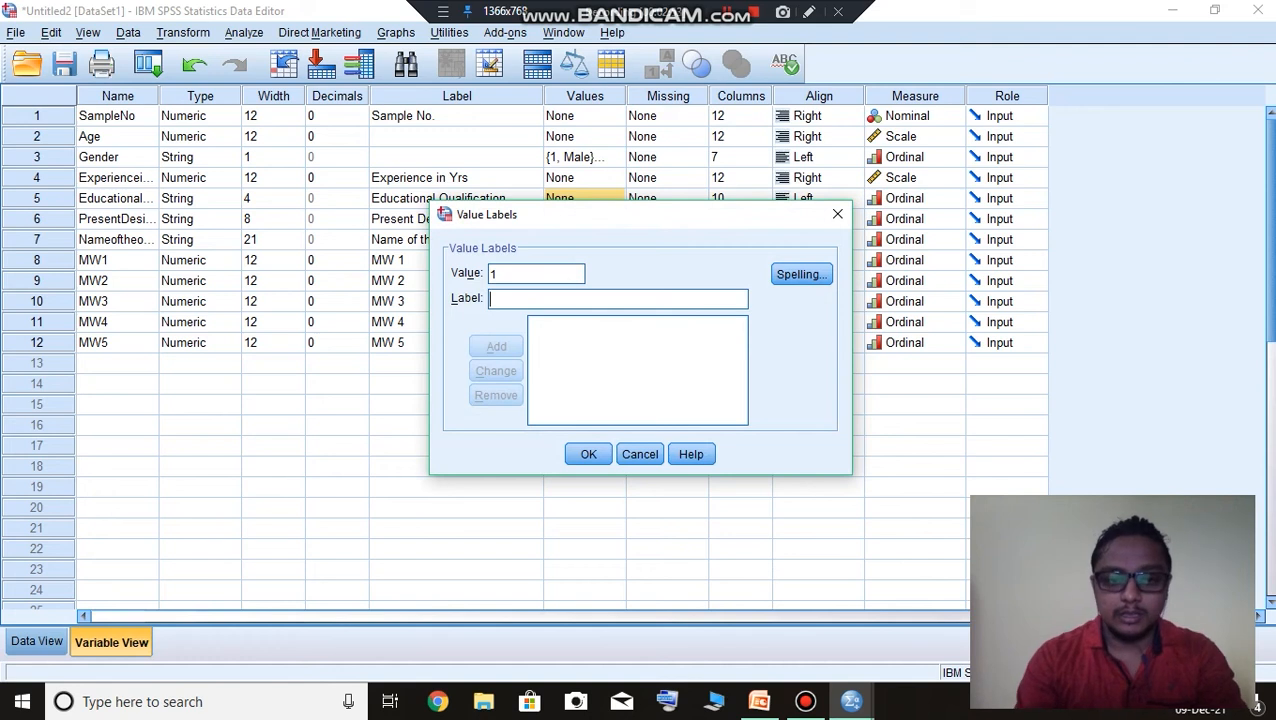
text(PGDM)
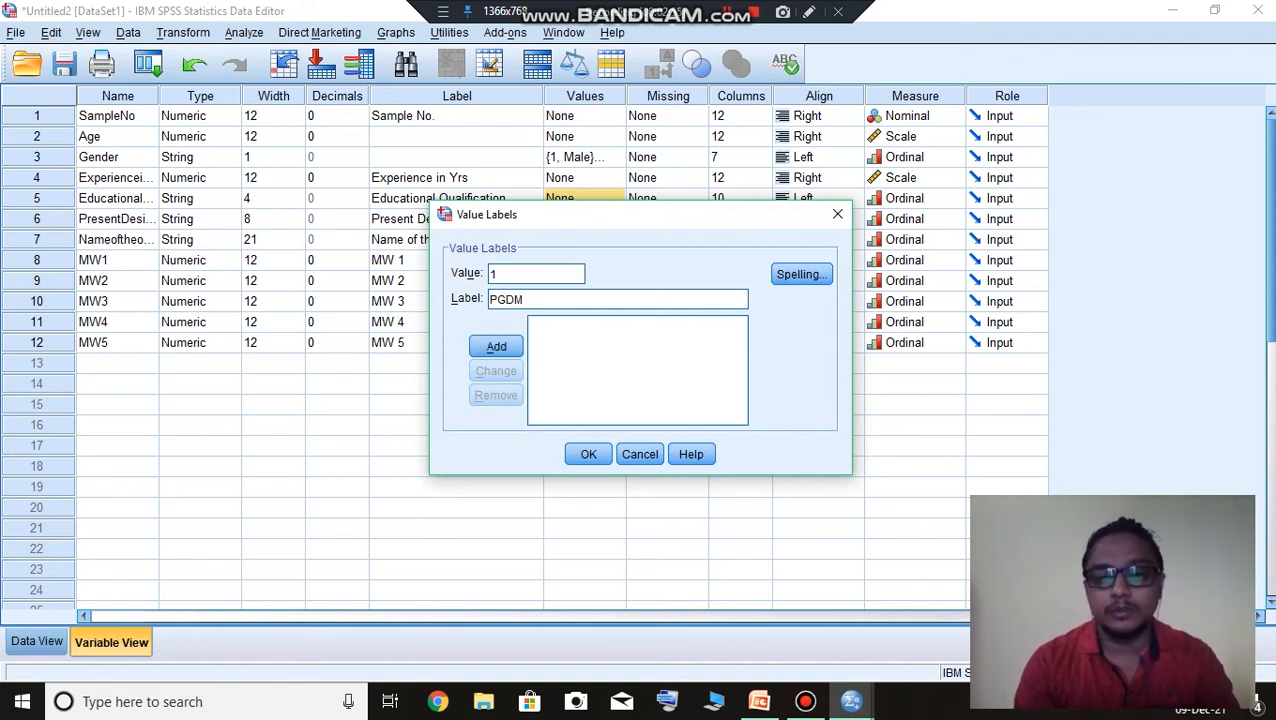
click(496, 346)
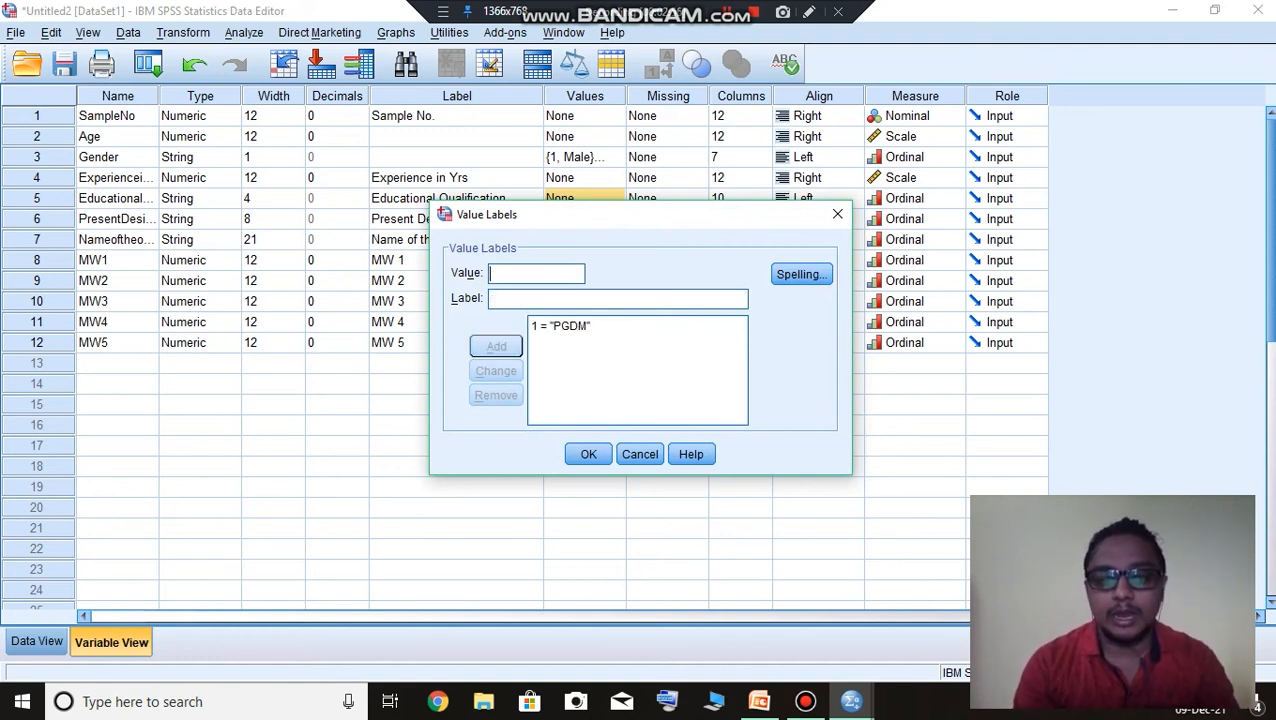
- Add the value label 2 = MBA to Educational Qualification and apply both labels
text(2)
click(496, 299)
text(MBA)
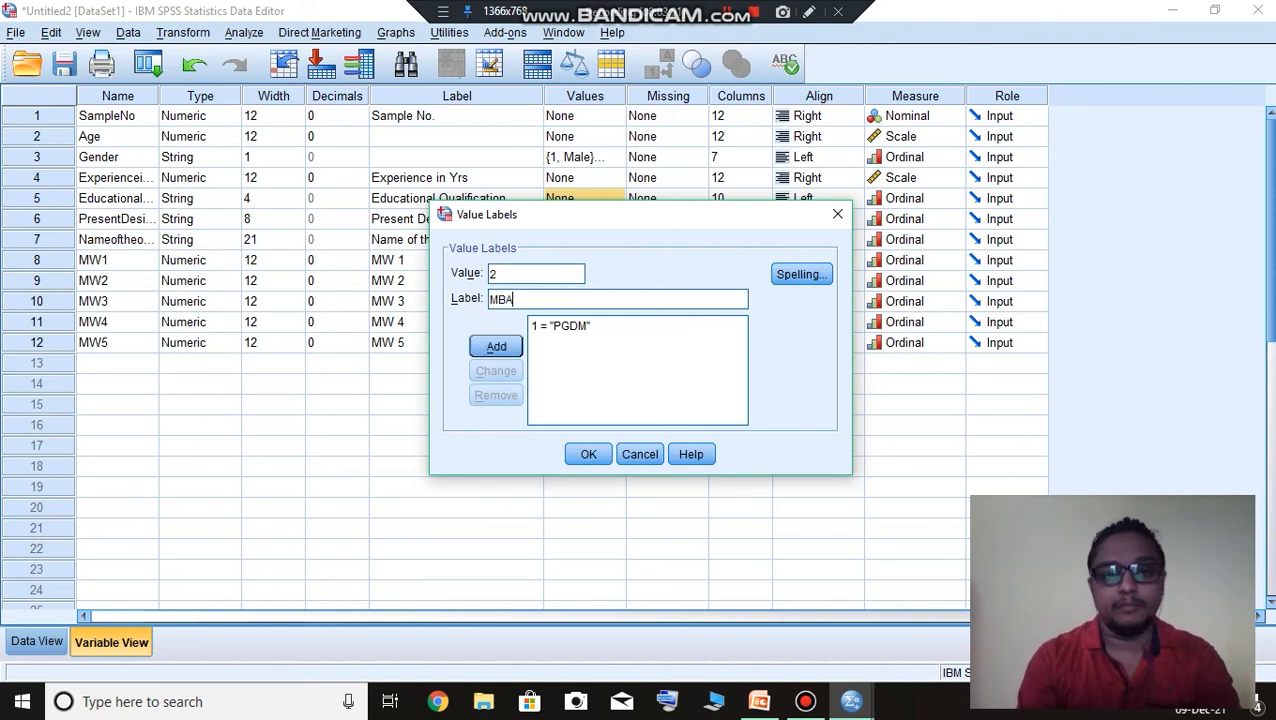
key(Return)
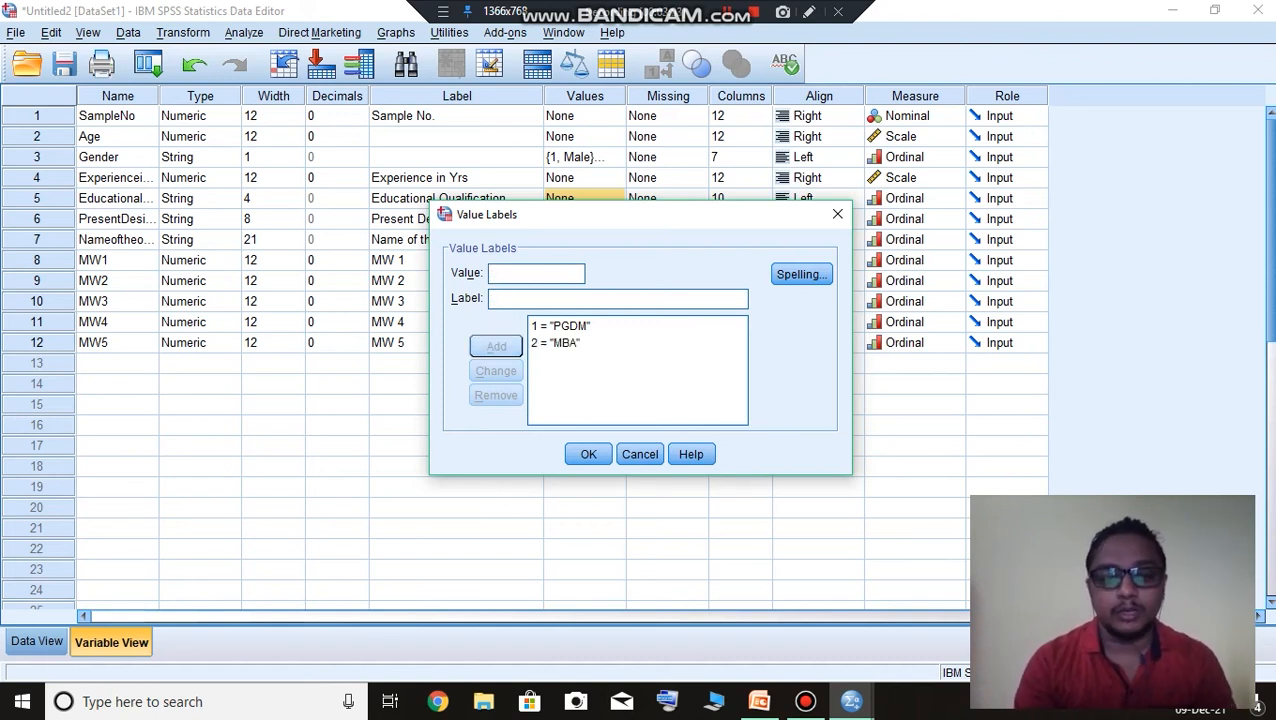
key(Return)
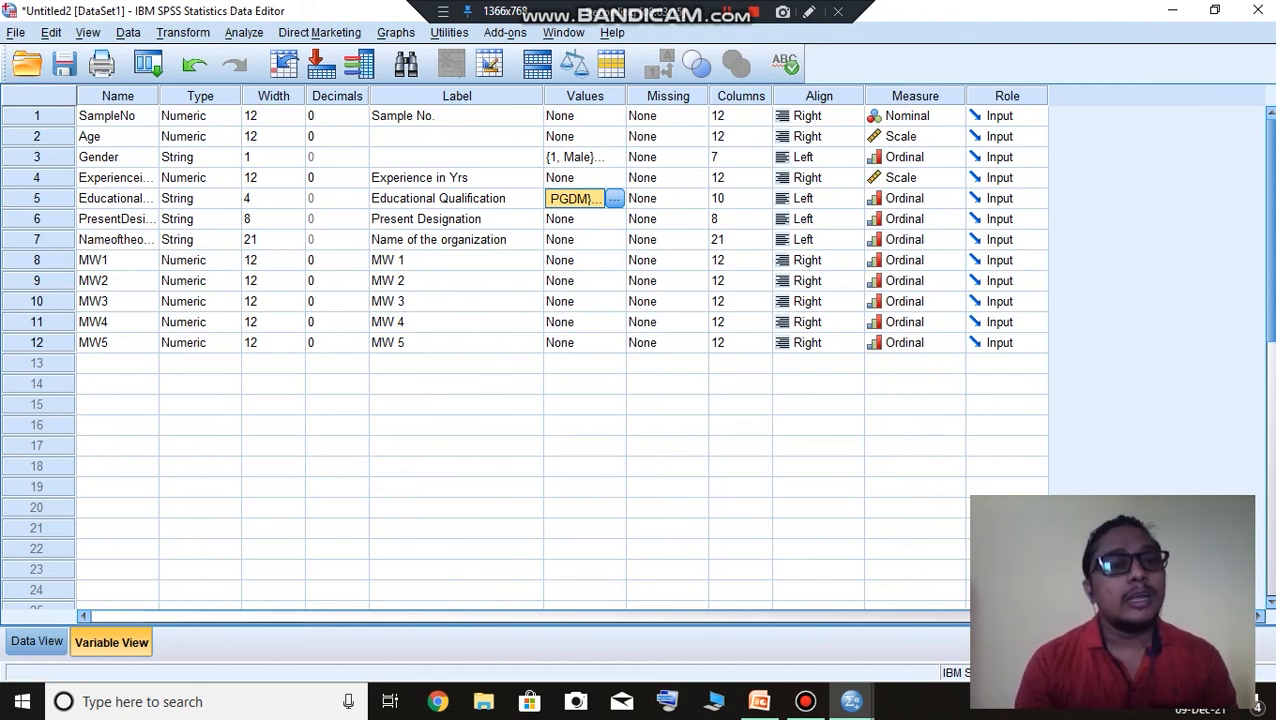
click(244, 33)
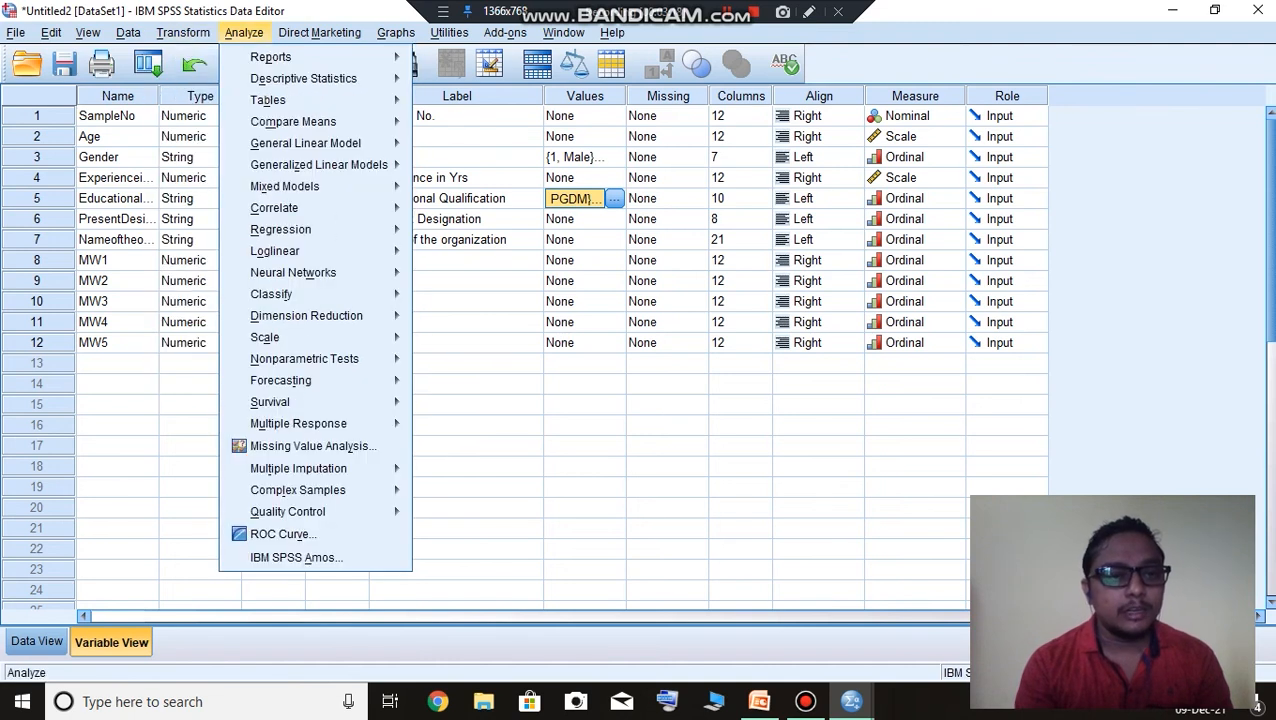
mouse_move(268, 100)
mouse_move(270, 401)
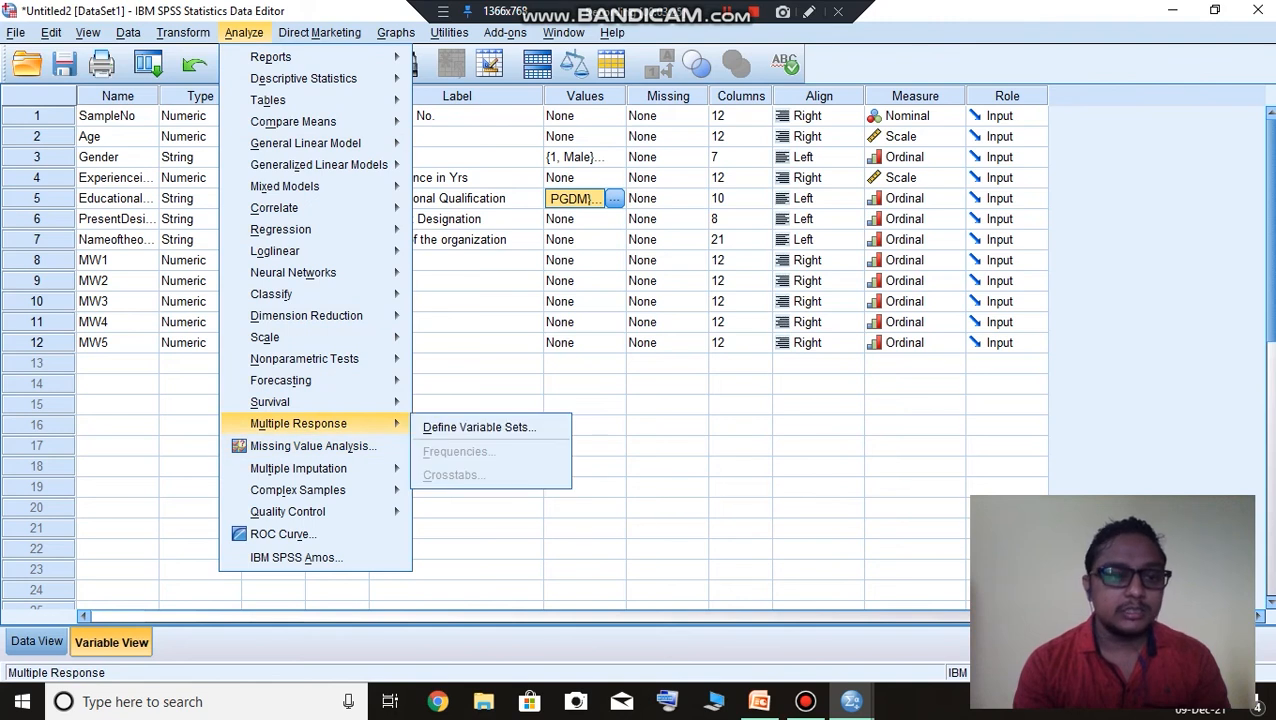
mouse_move(271, 293)
mouse_move(274, 207)
mouse_move(305, 143)
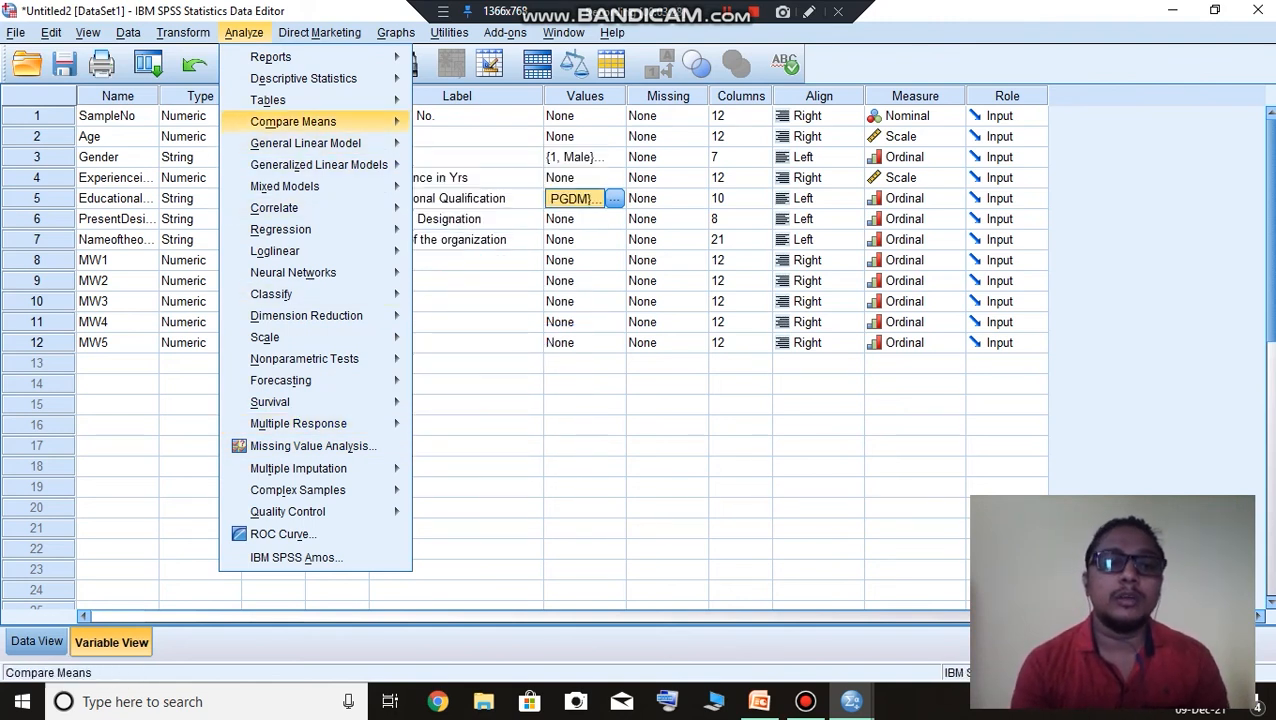
mouse_move(319, 32)
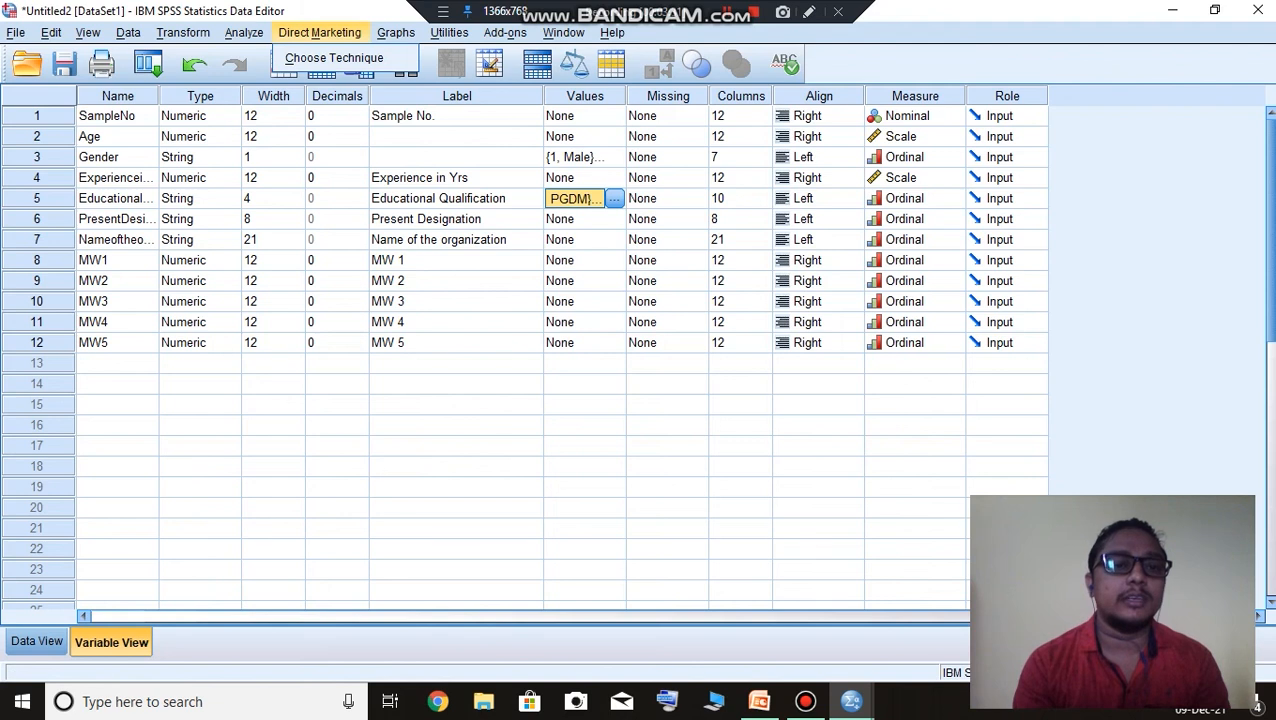
mouse_move(244, 33)
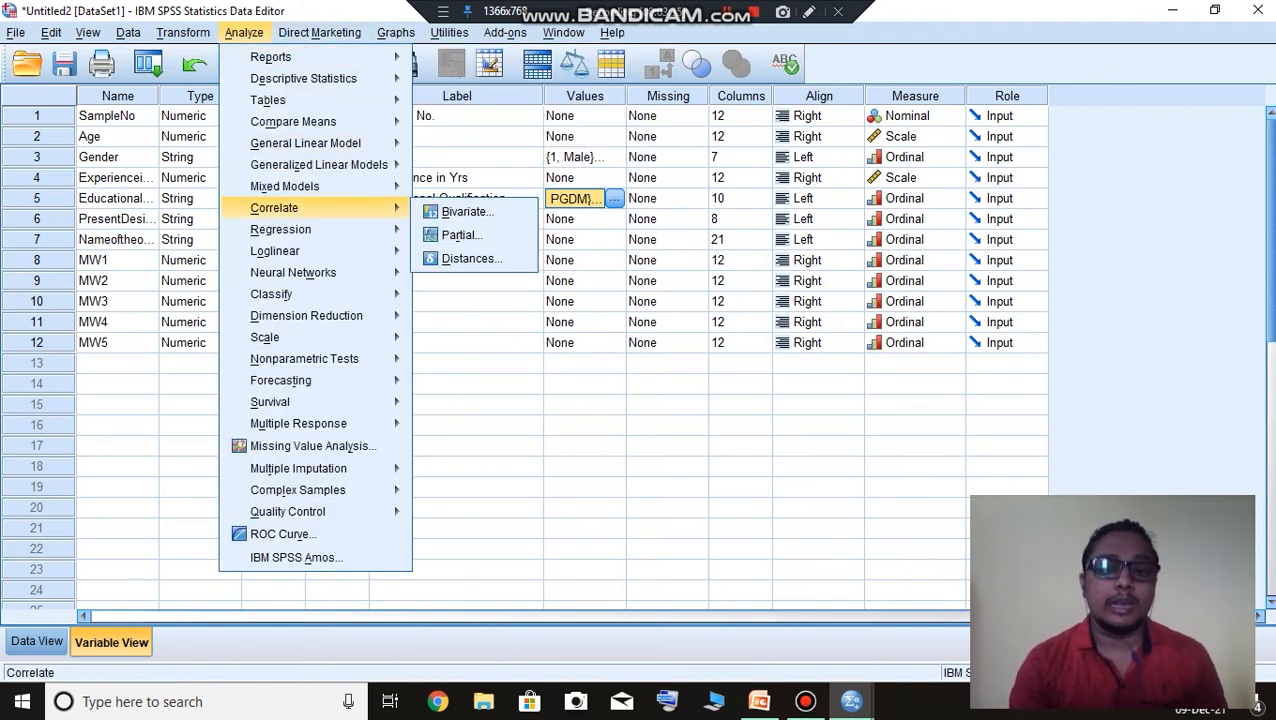
click(697, 384)
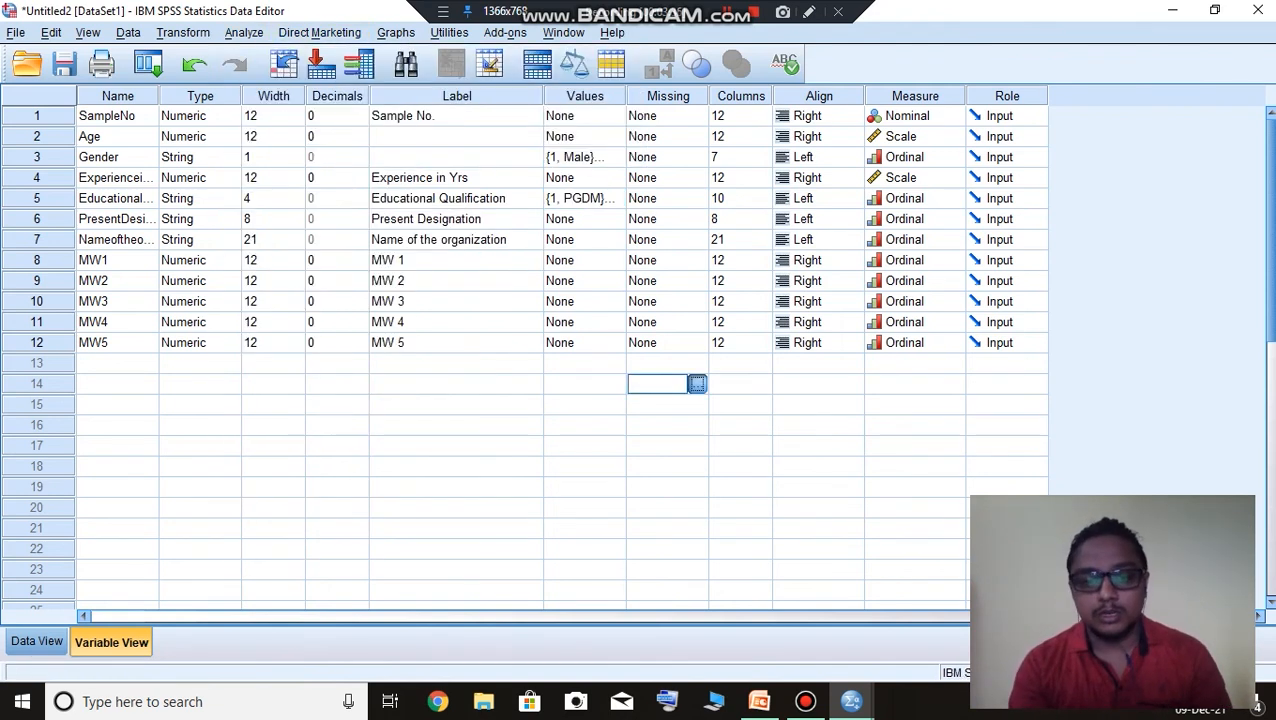
click(770, 243)
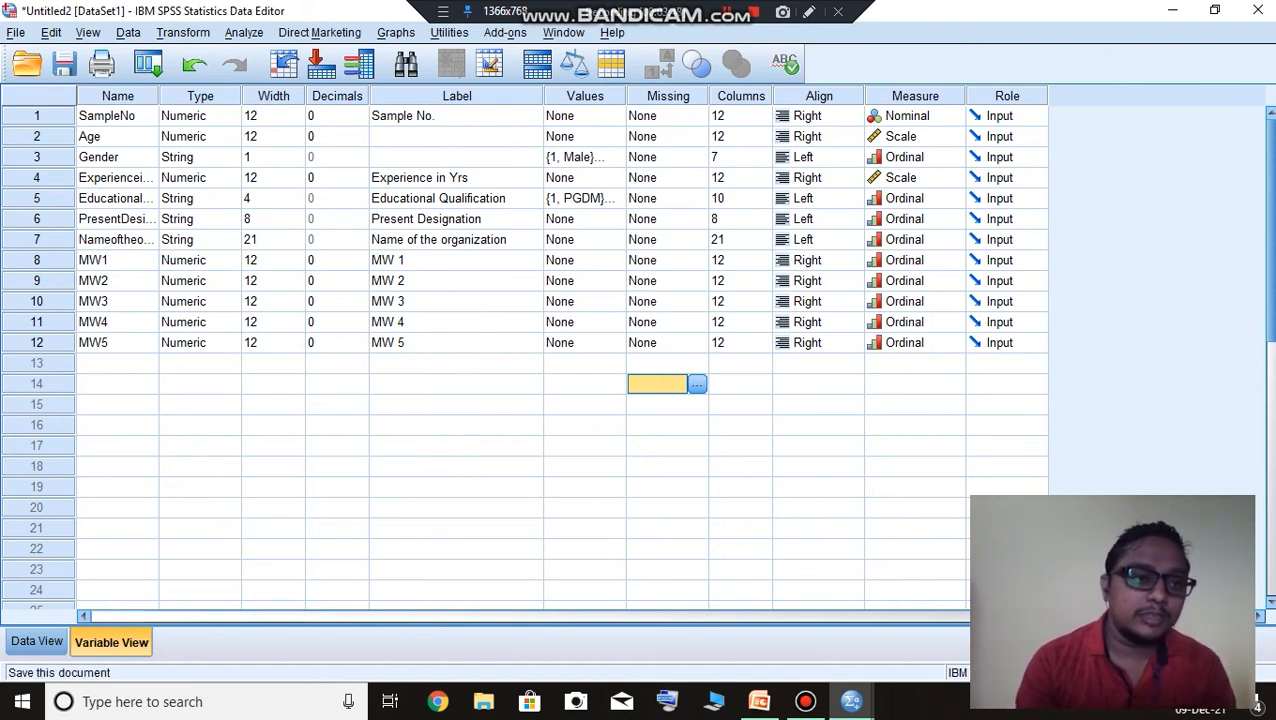
- Save the dataset to the Desktop as an SPSS Statistics file named SPSS part 1
click(16, 32)
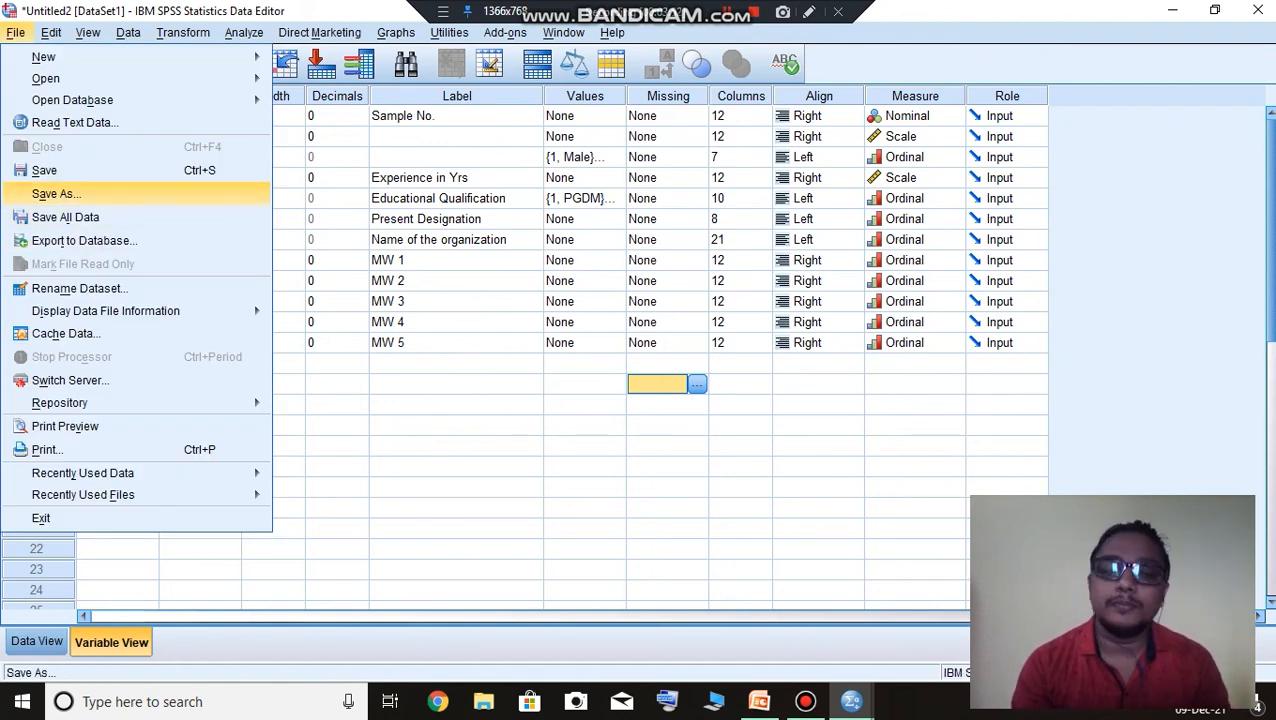
click(55, 194)
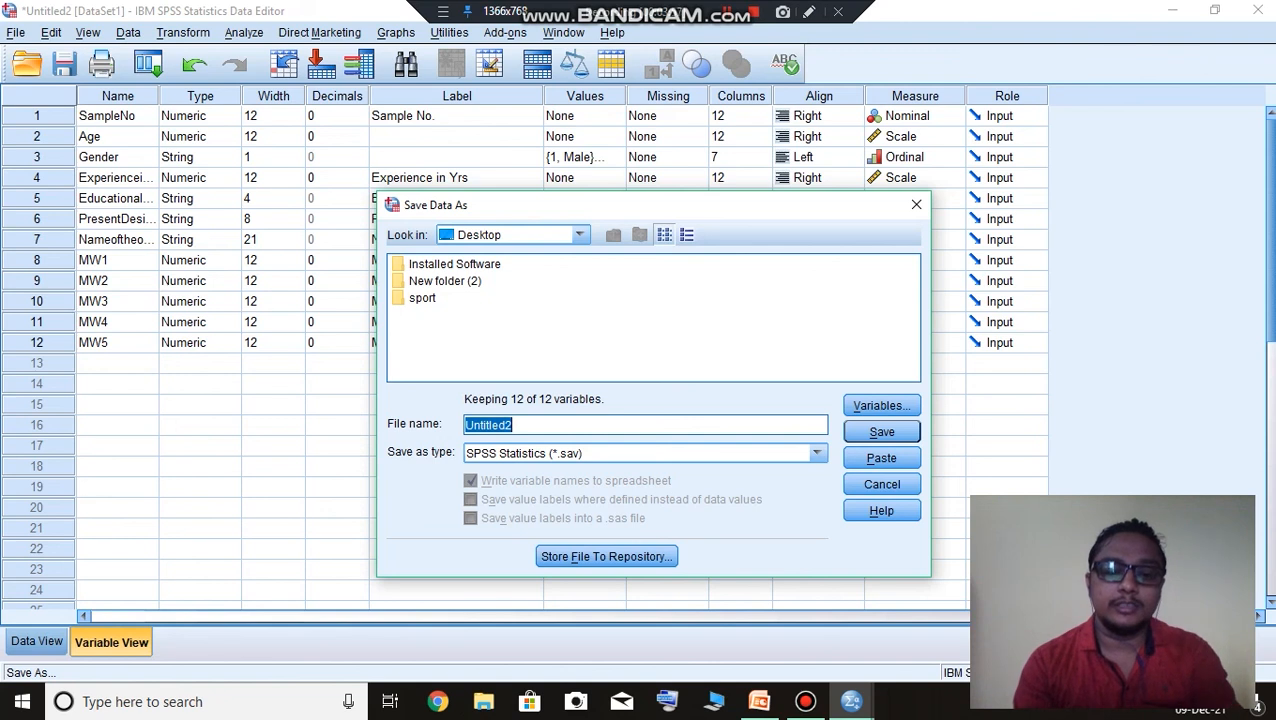
text(SPS)
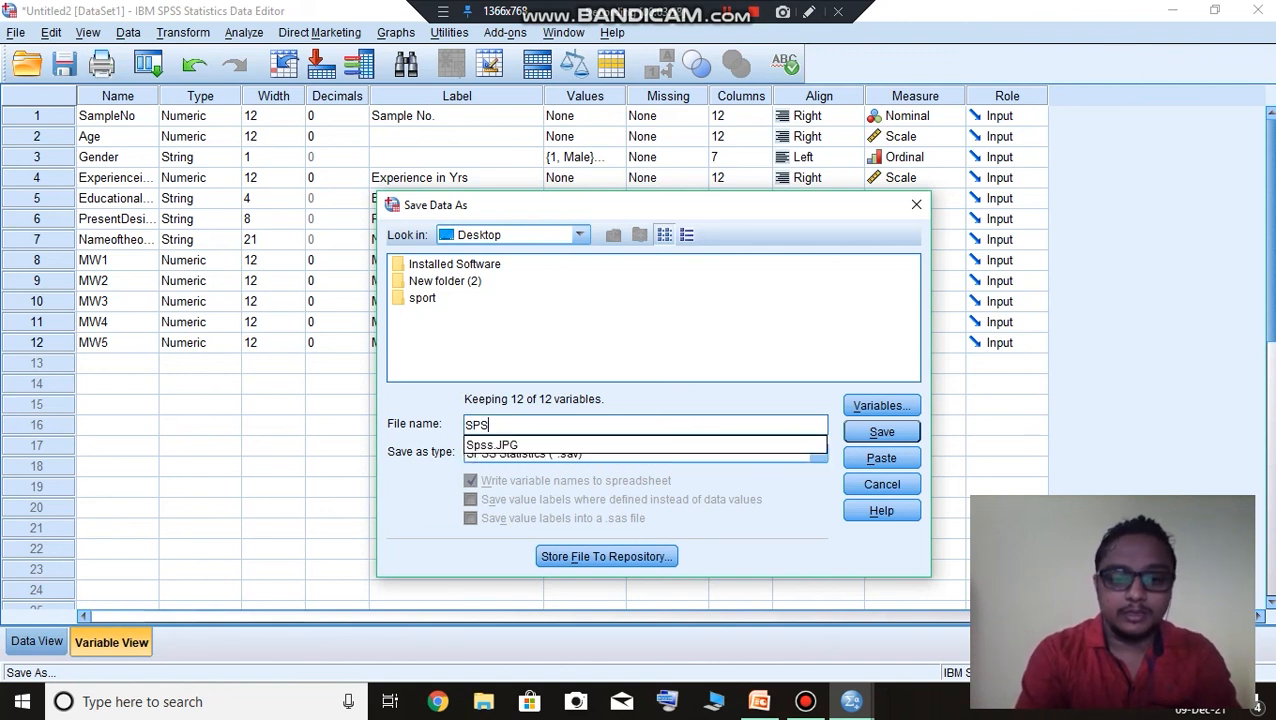
text(S part 1)
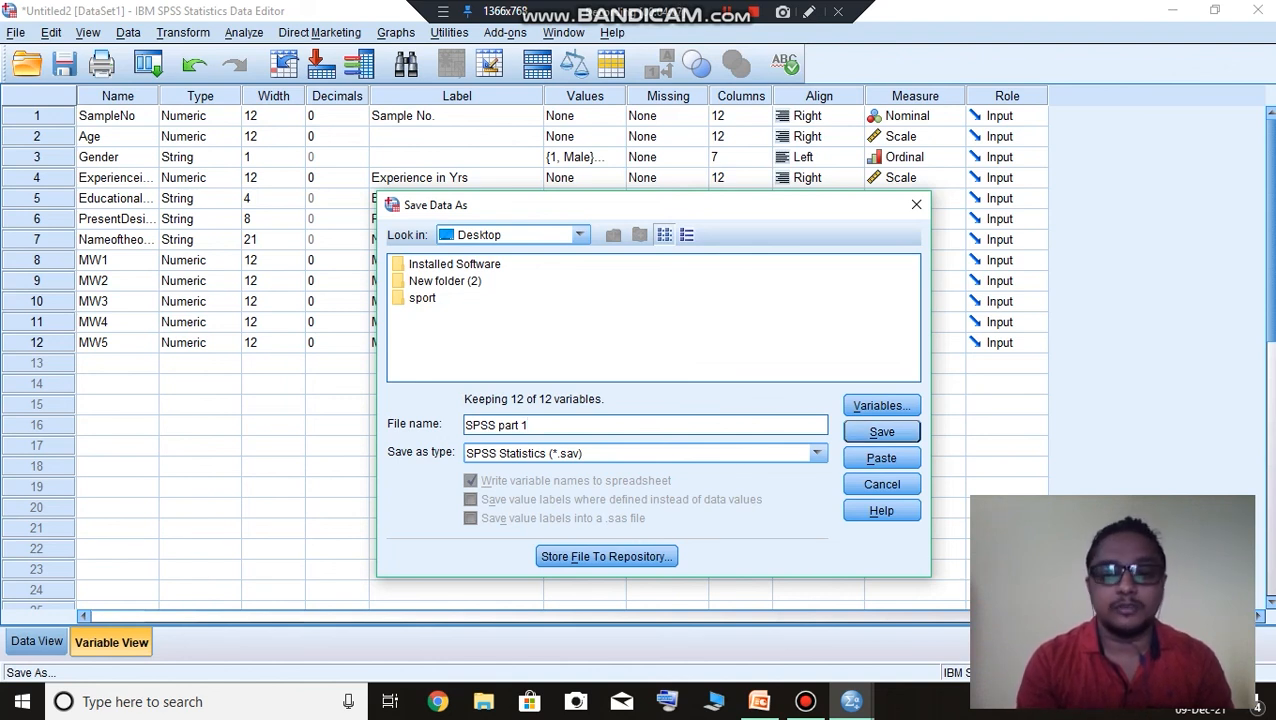
key(Return)
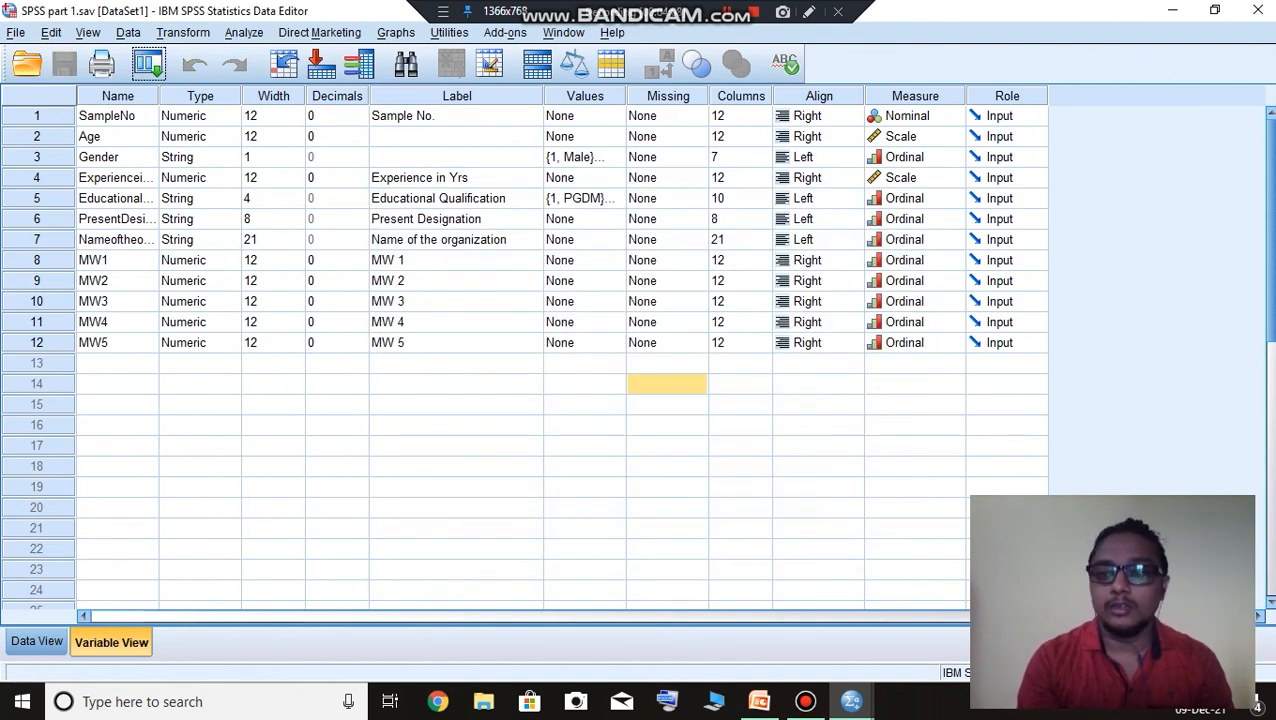
- Close SPSS and reopen the saved SPSS part 1 data file from the desktop
click(1257, 10)
click(619, 394)
click(638, 373)
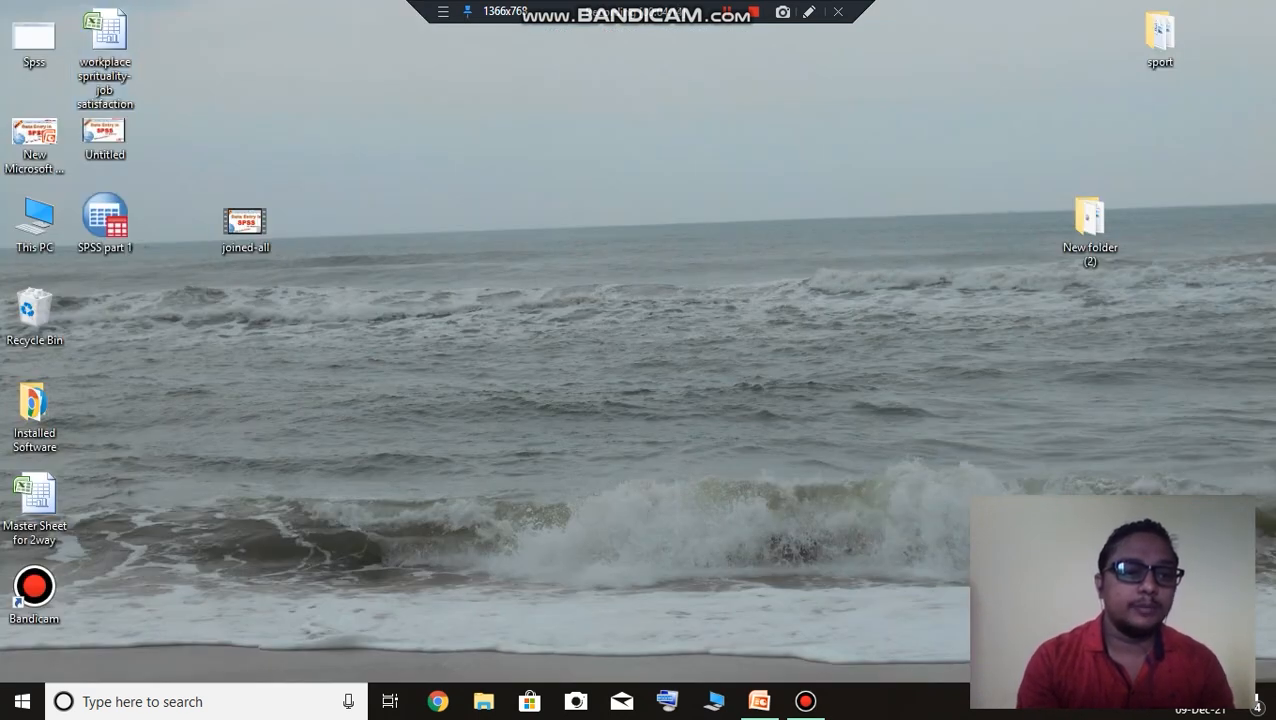
double_click(104, 224)
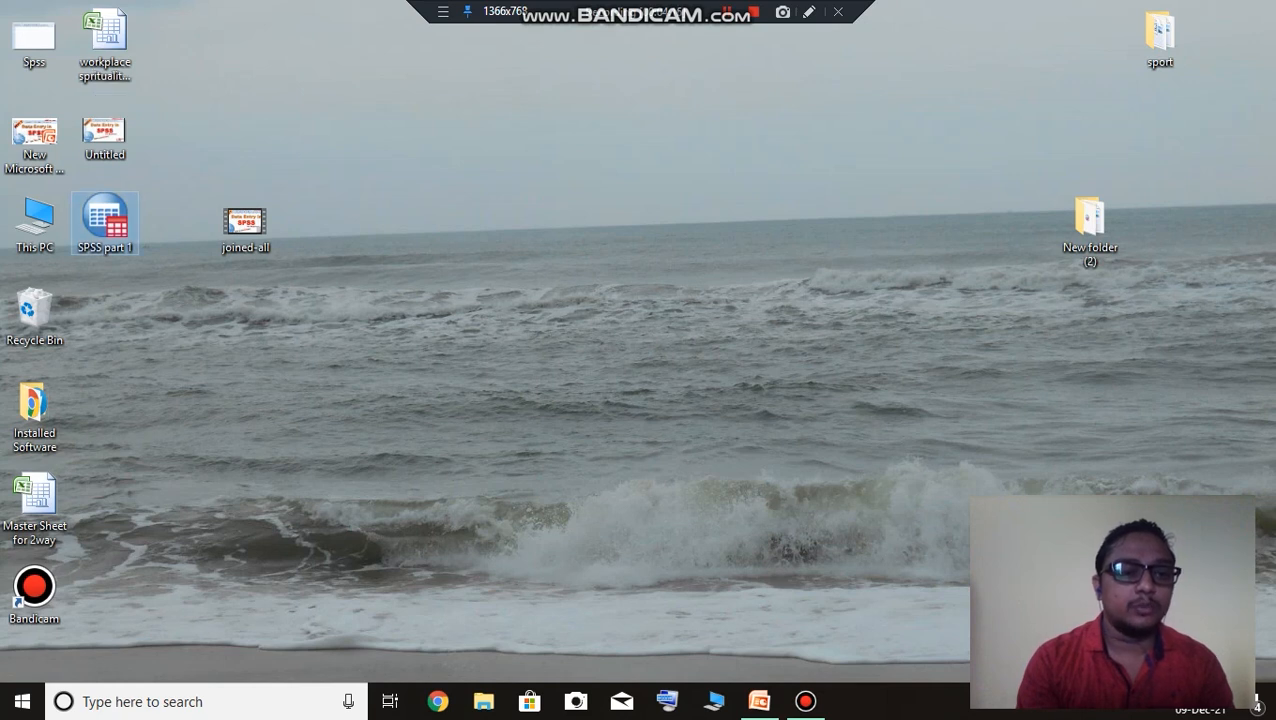